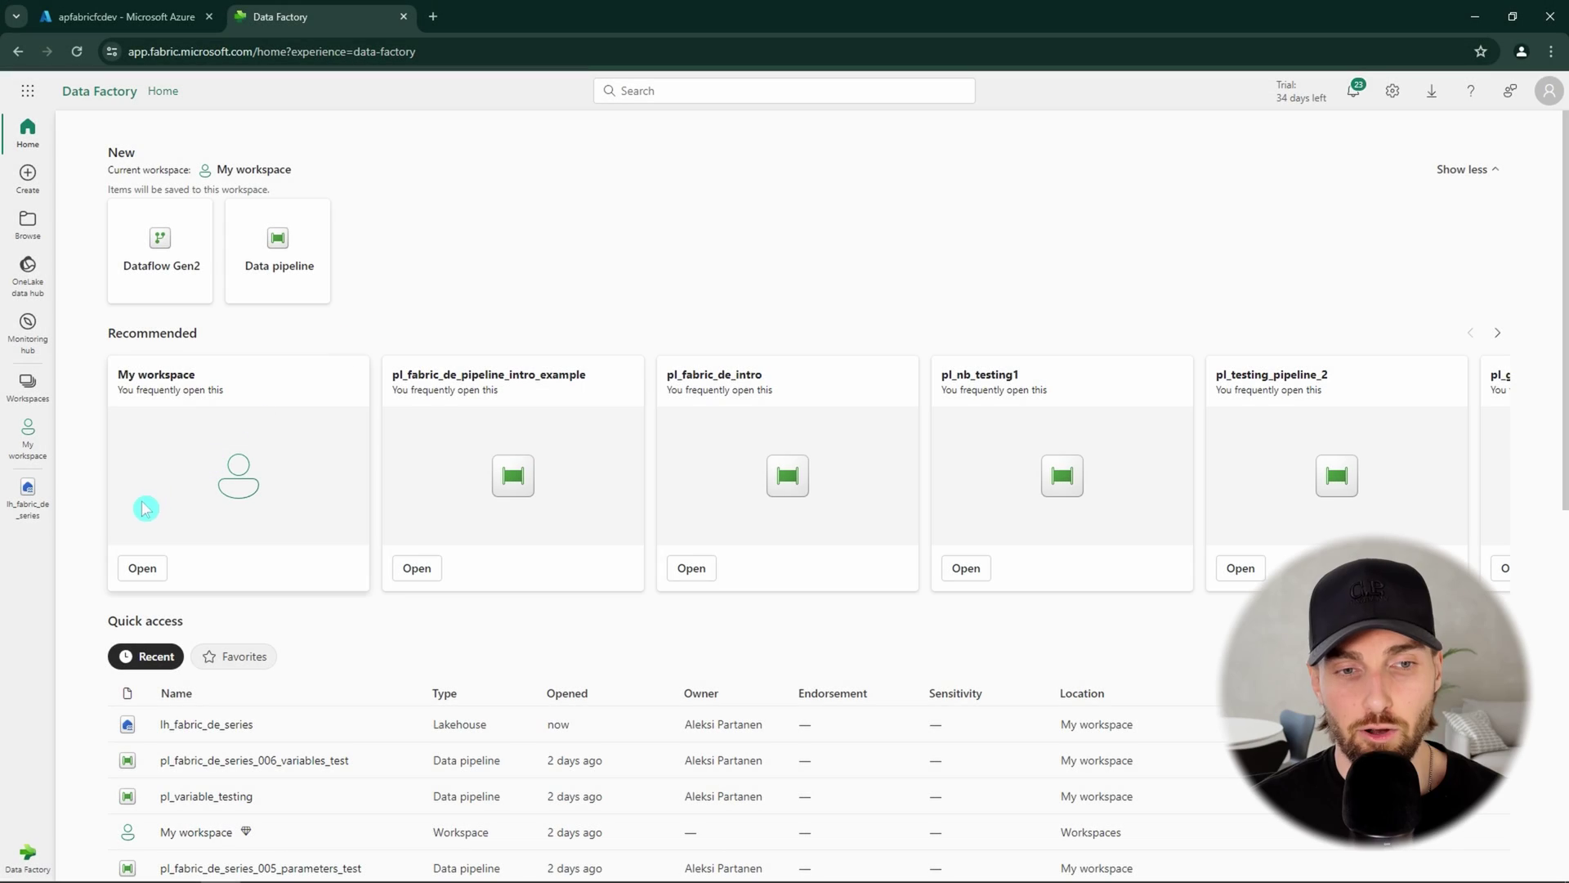
Open the lh_fabric_de_series lakehouse, confirm 005_destination is empty, and view f1_src.txt and f2_src.txt
left_click(34, 513)
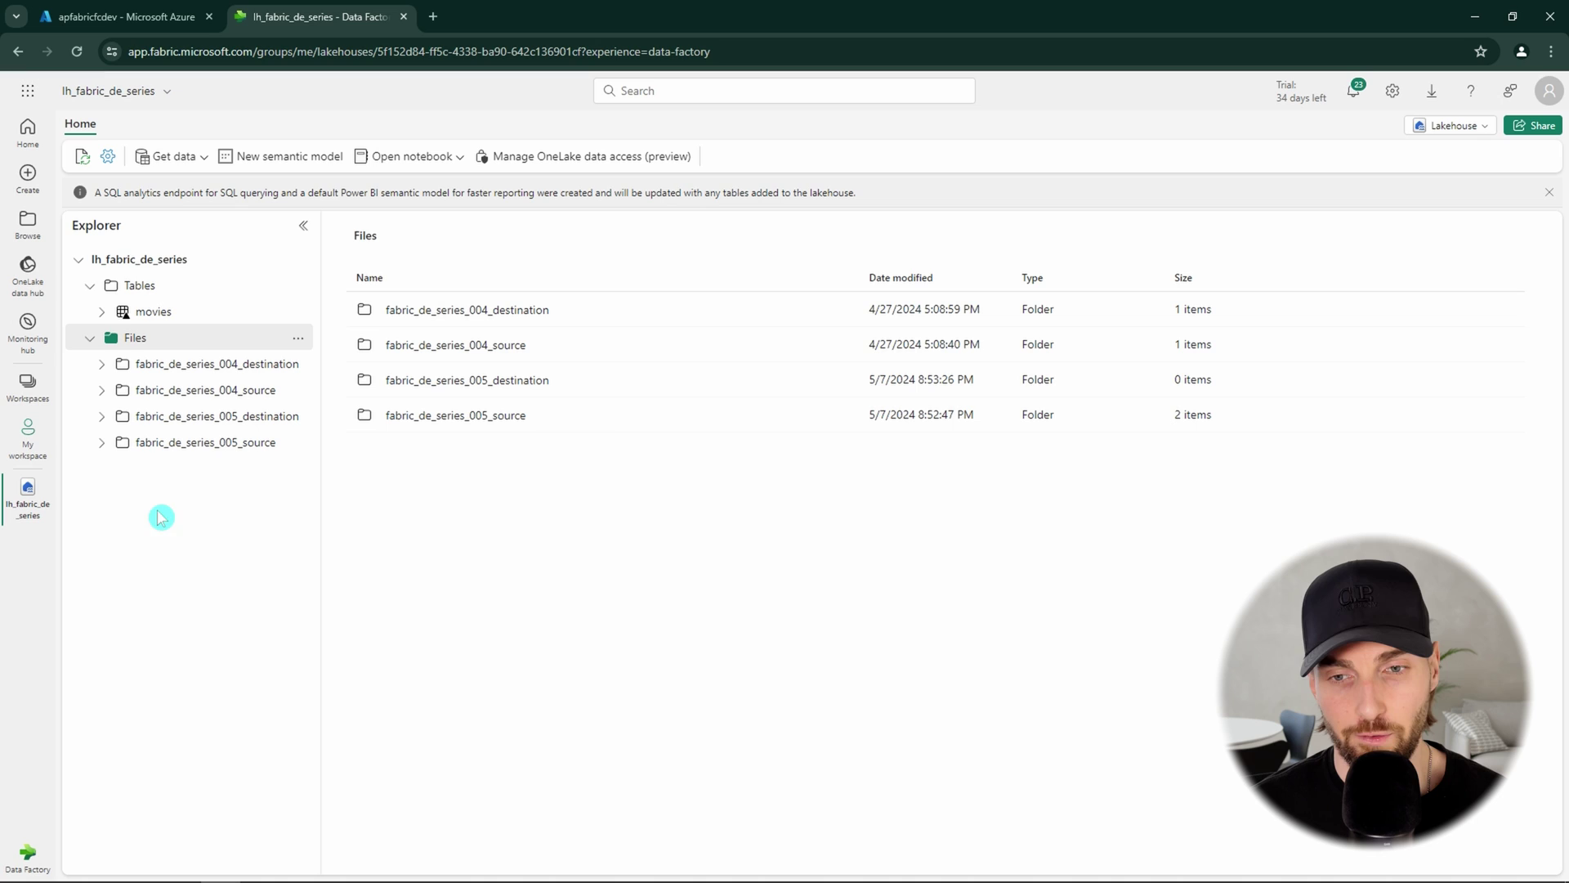
left_click(252, 449)
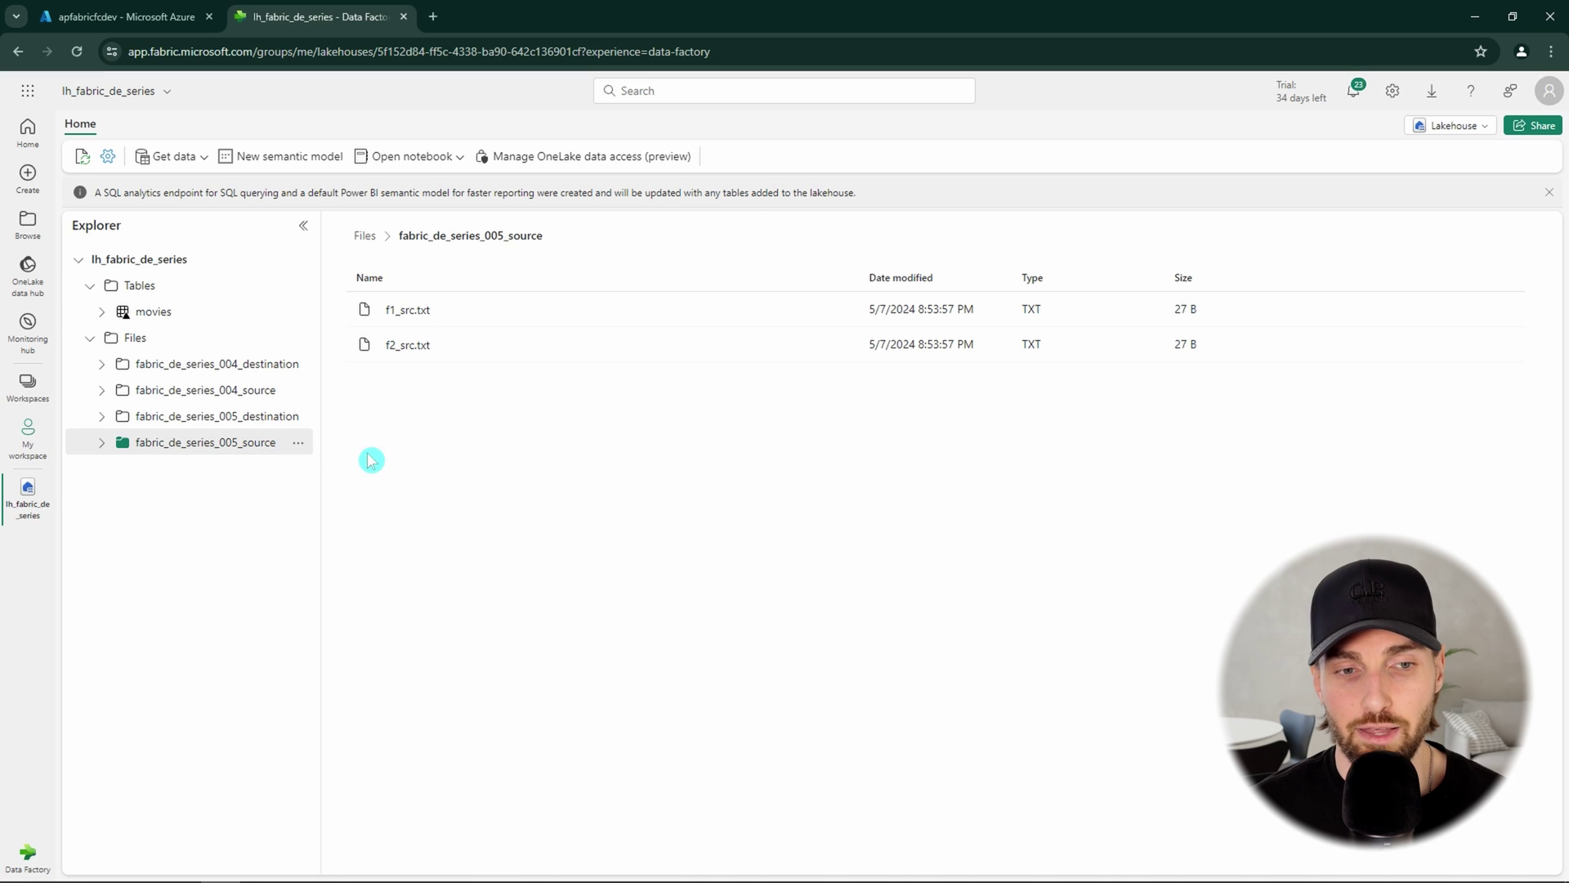
left_click(251, 421)
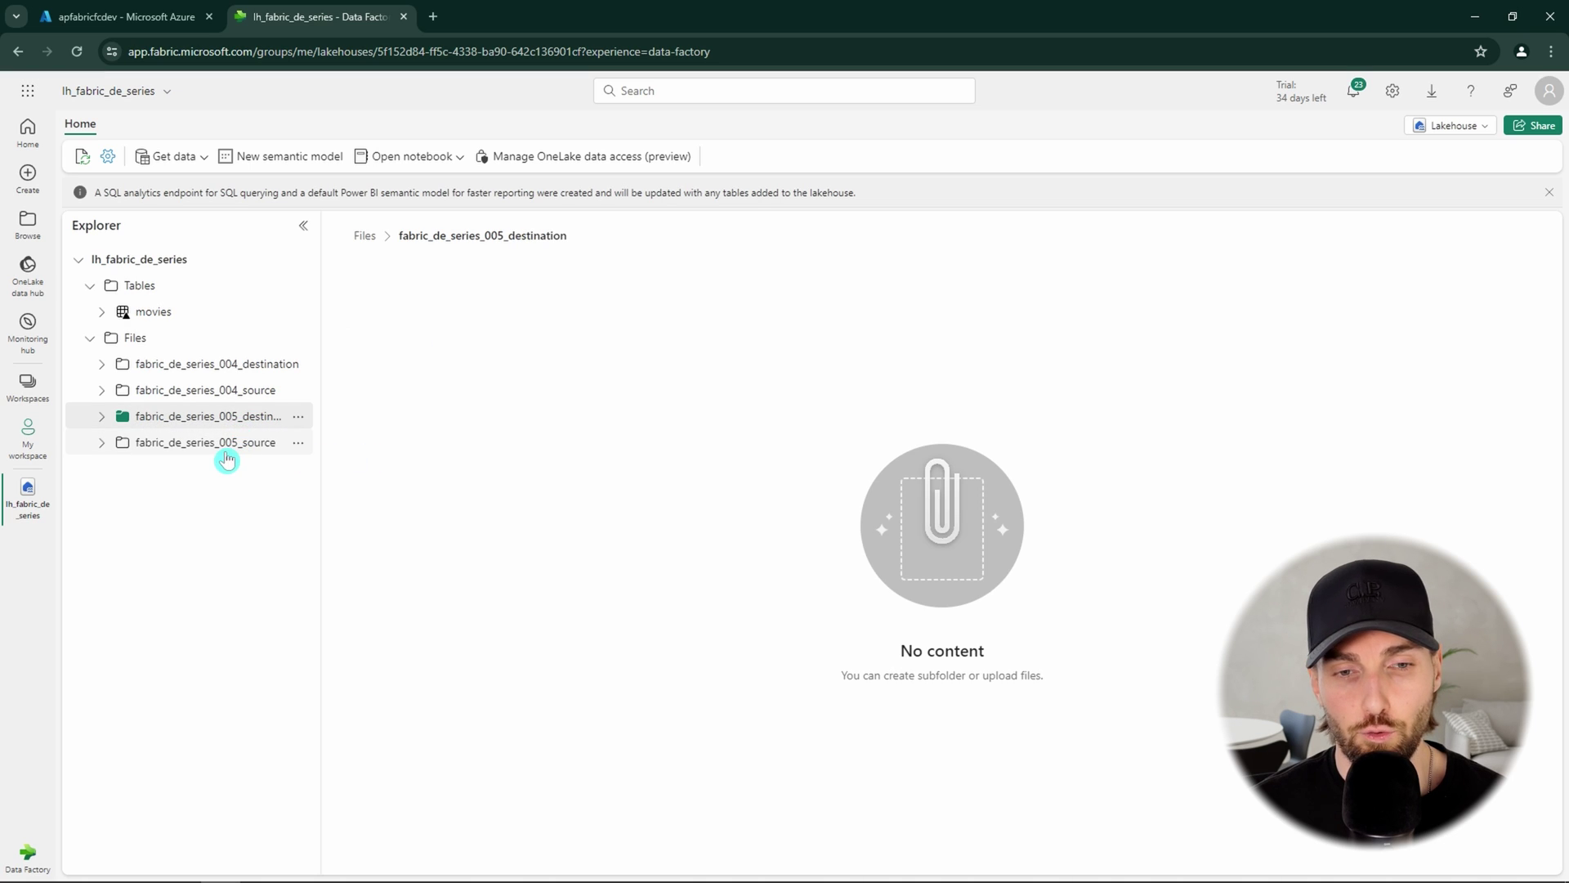
left_click(248, 460)
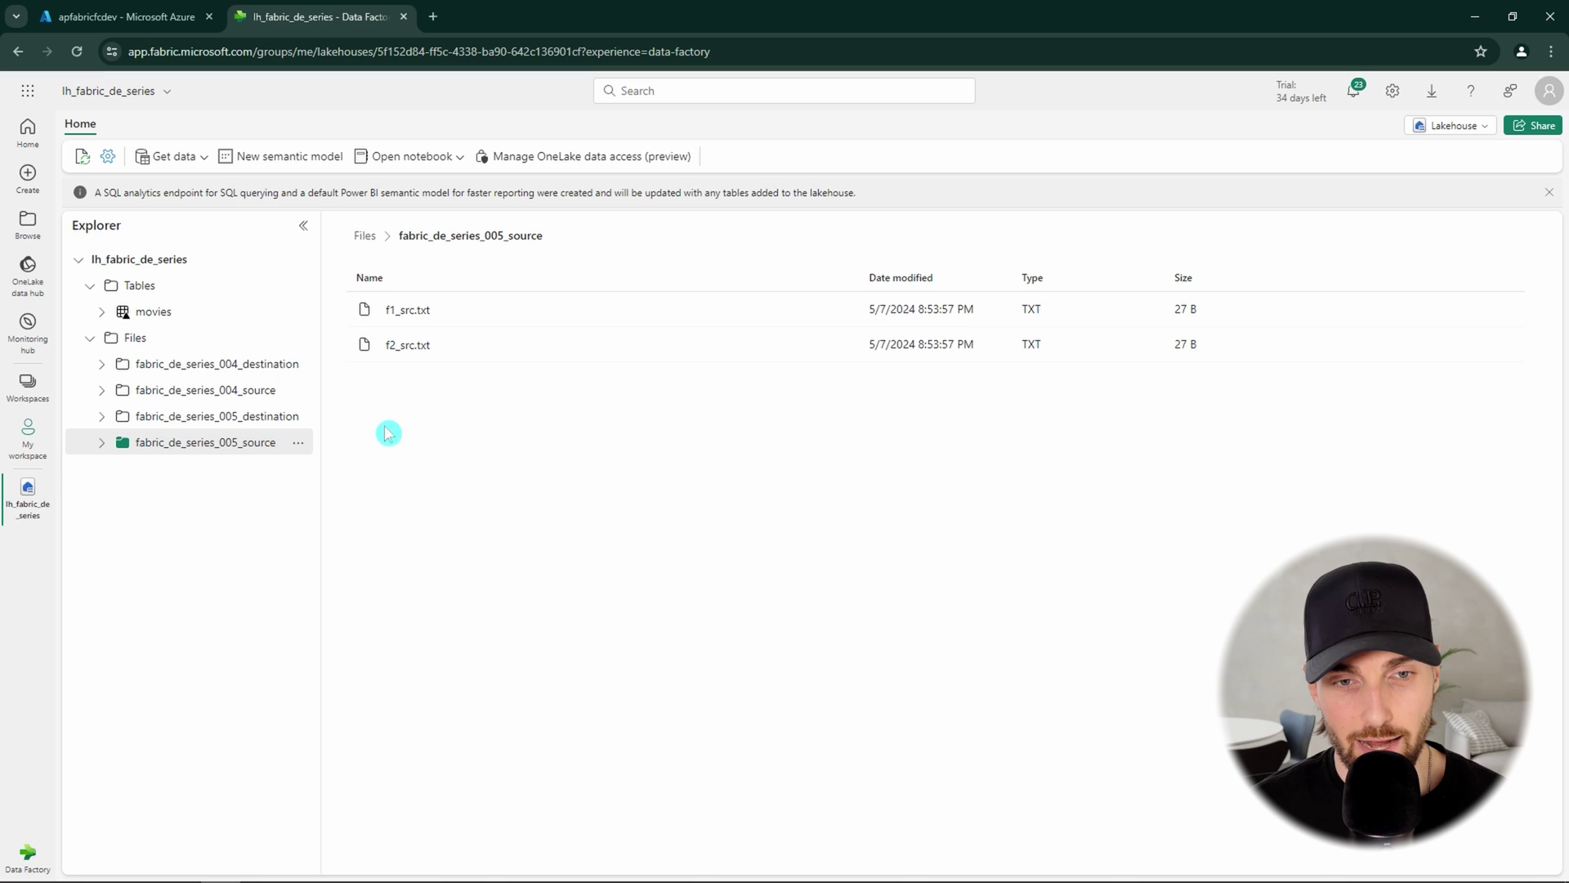
Create a new Data pipeline item named pl_fabric_de_series_005_parameters
left_click(28, 175)
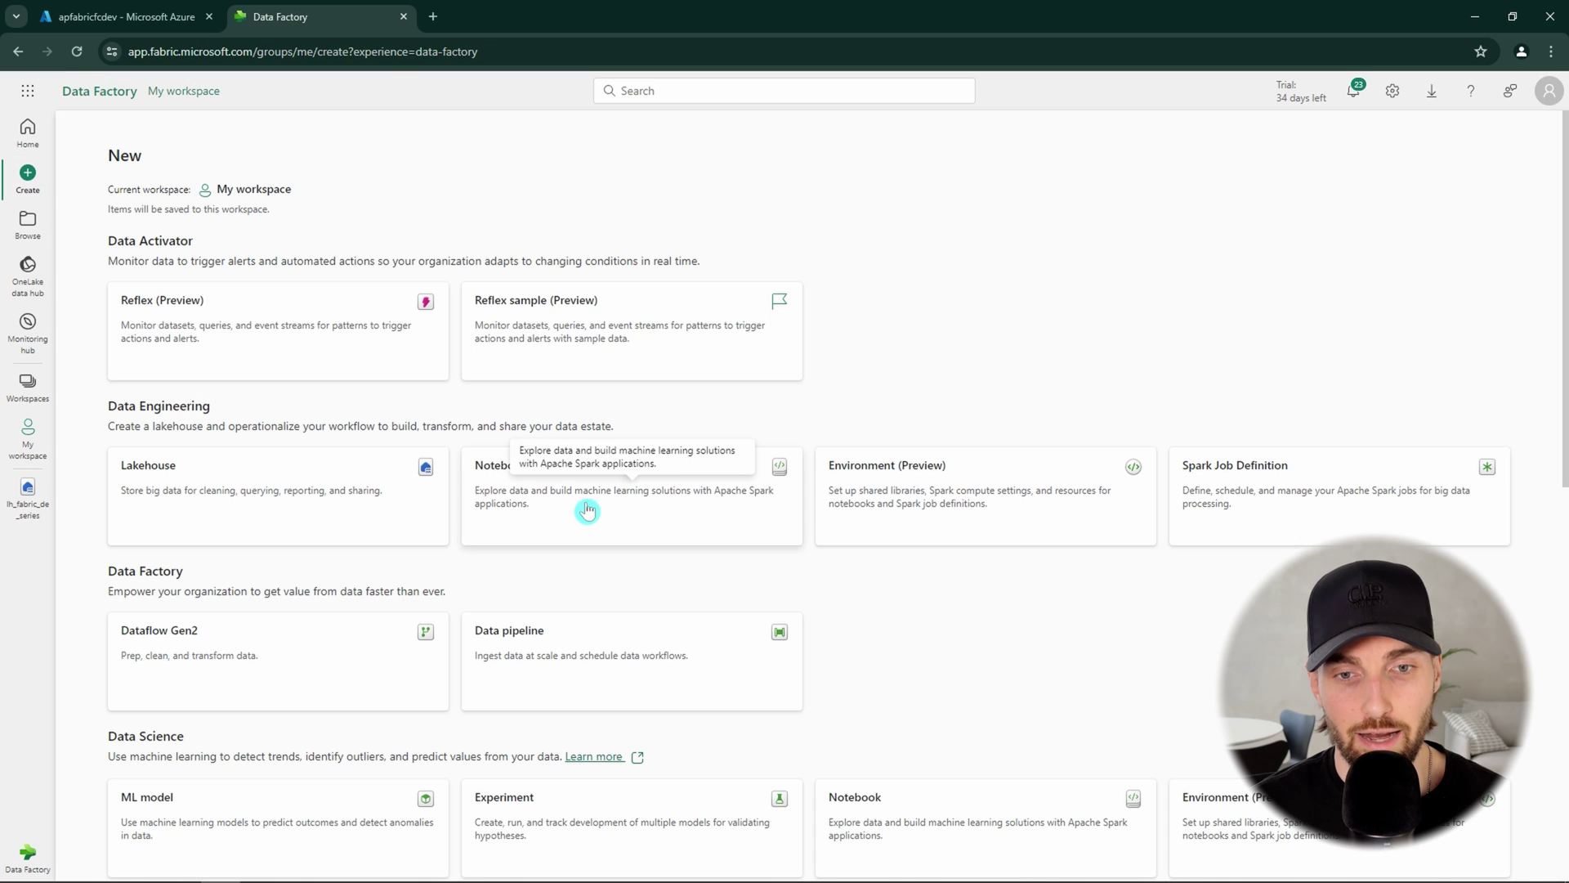
left_click(614, 650)
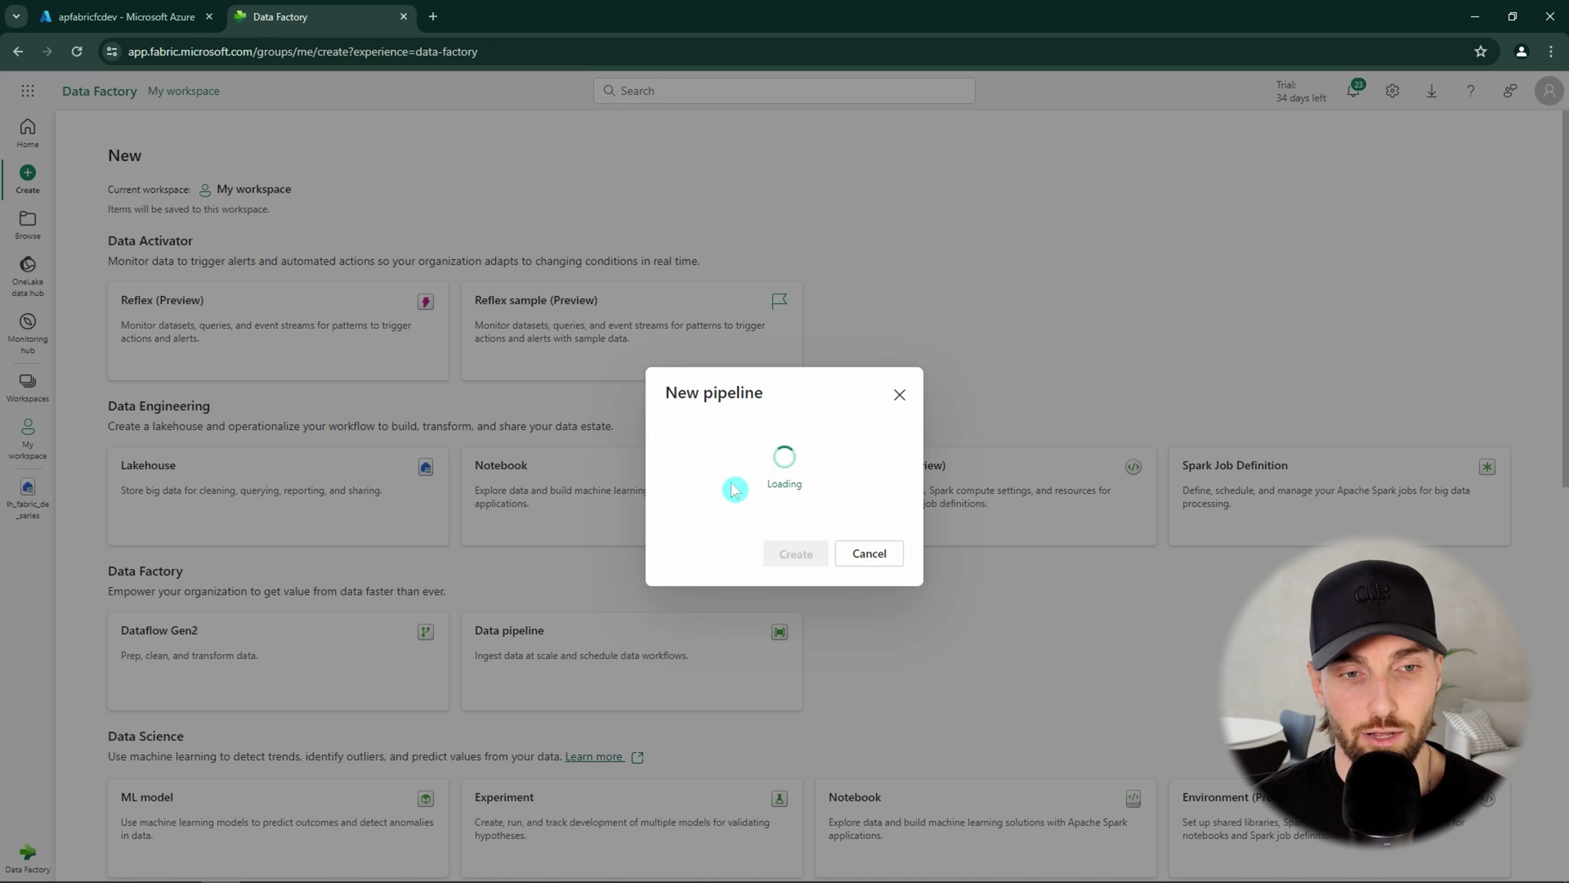
double_click(755, 455)
type("pl_fabric_de_series_005_parameters")
left_click(803, 555)
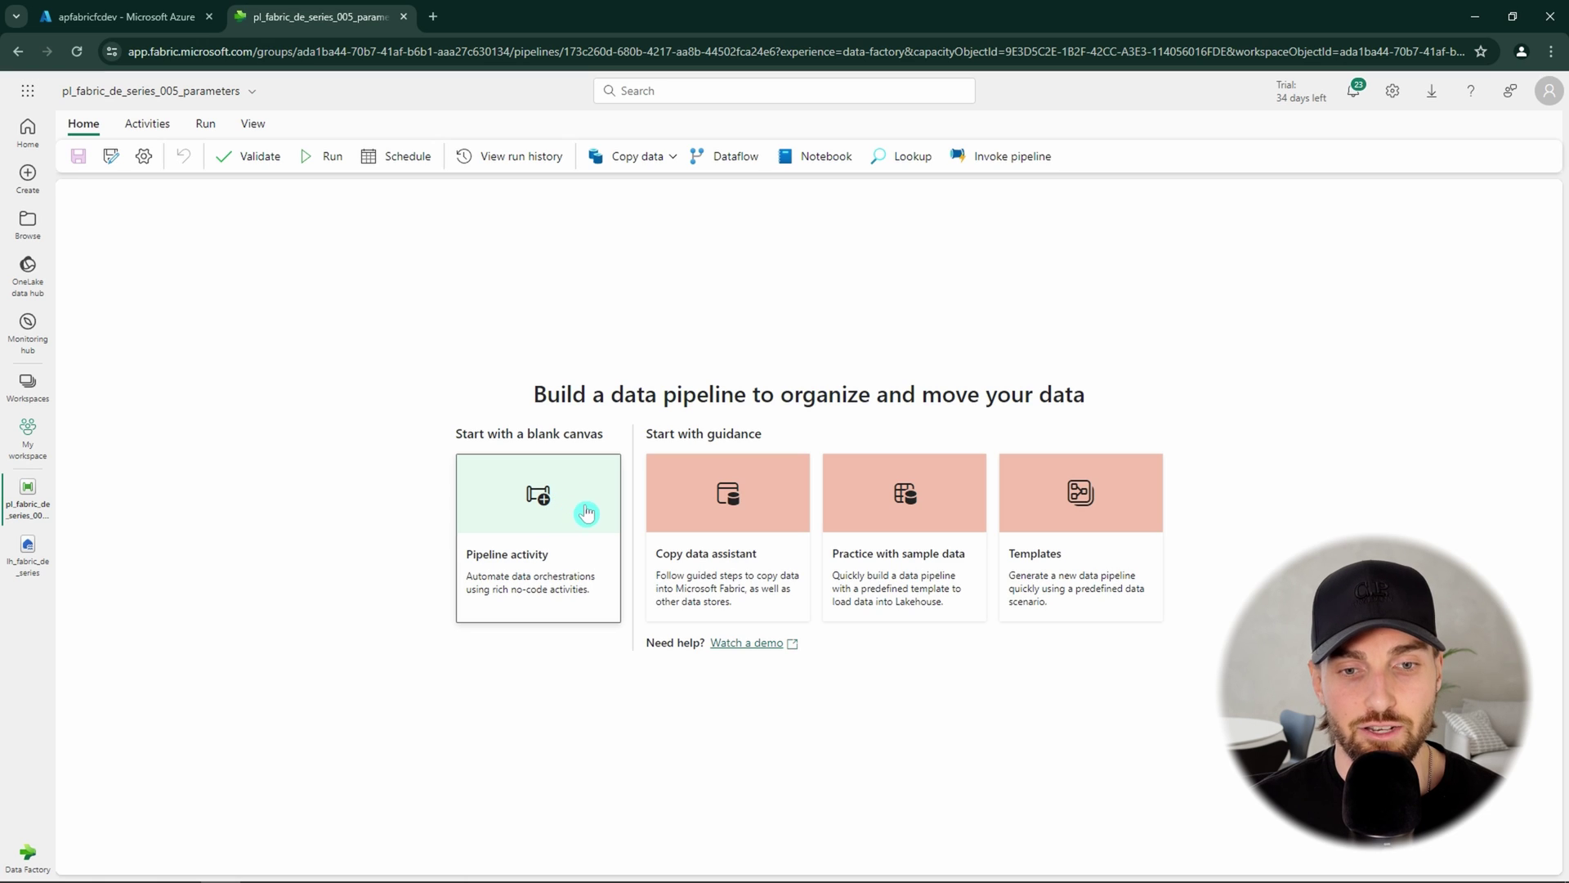
Add a Copy data activity to the blank canvas and rename it 'Copy data from lh to lh'
left_click(585, 511)
left_click(716, 528)
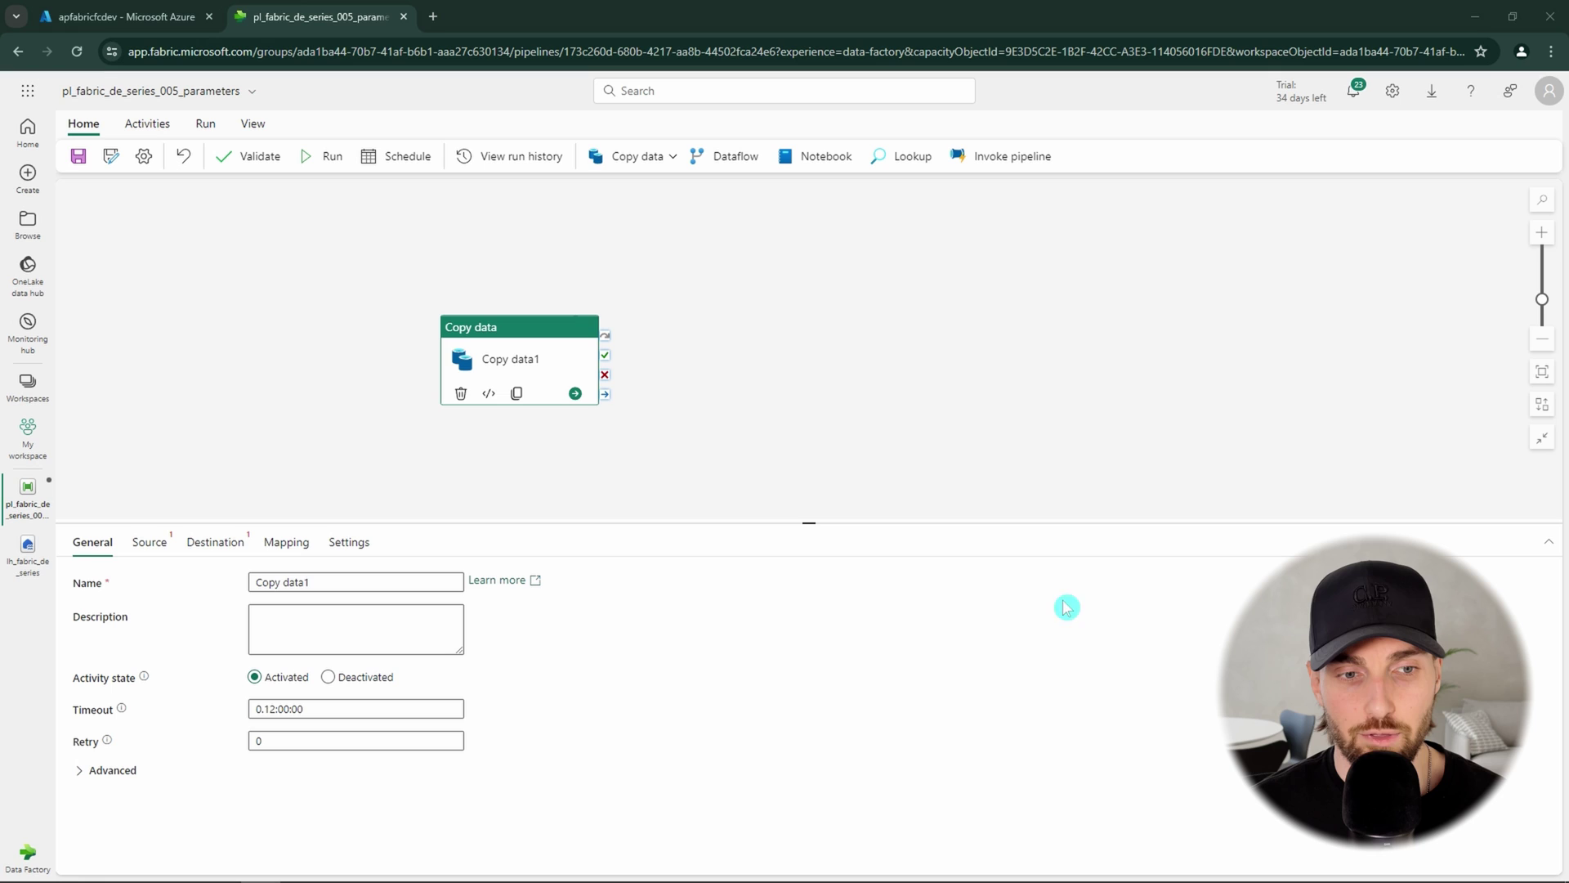
triple_click(308, 581)
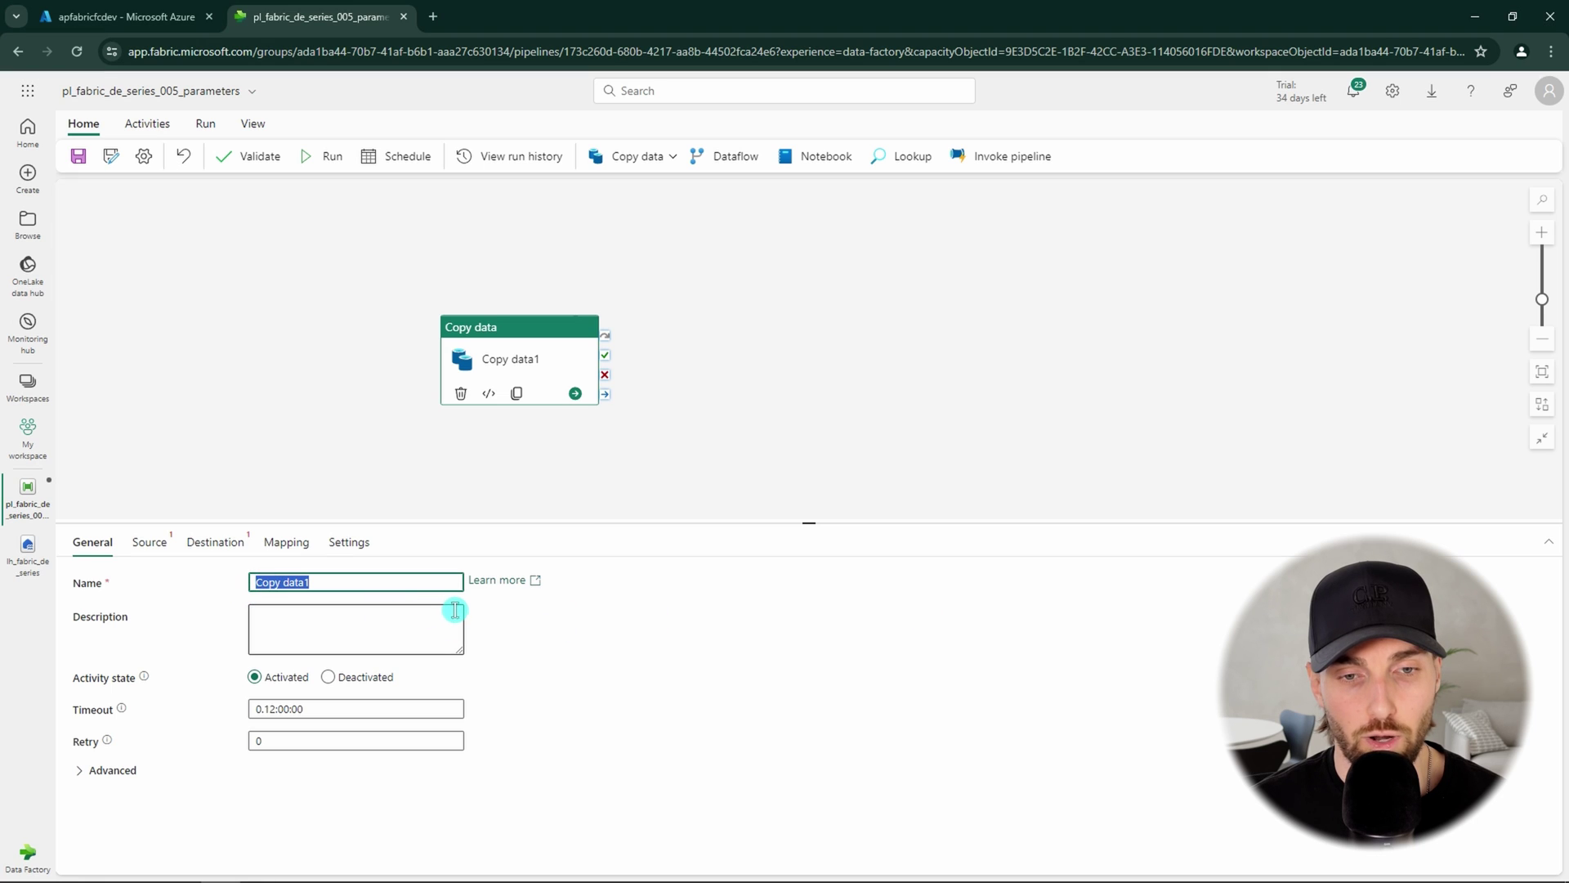
key("ctrl+v")
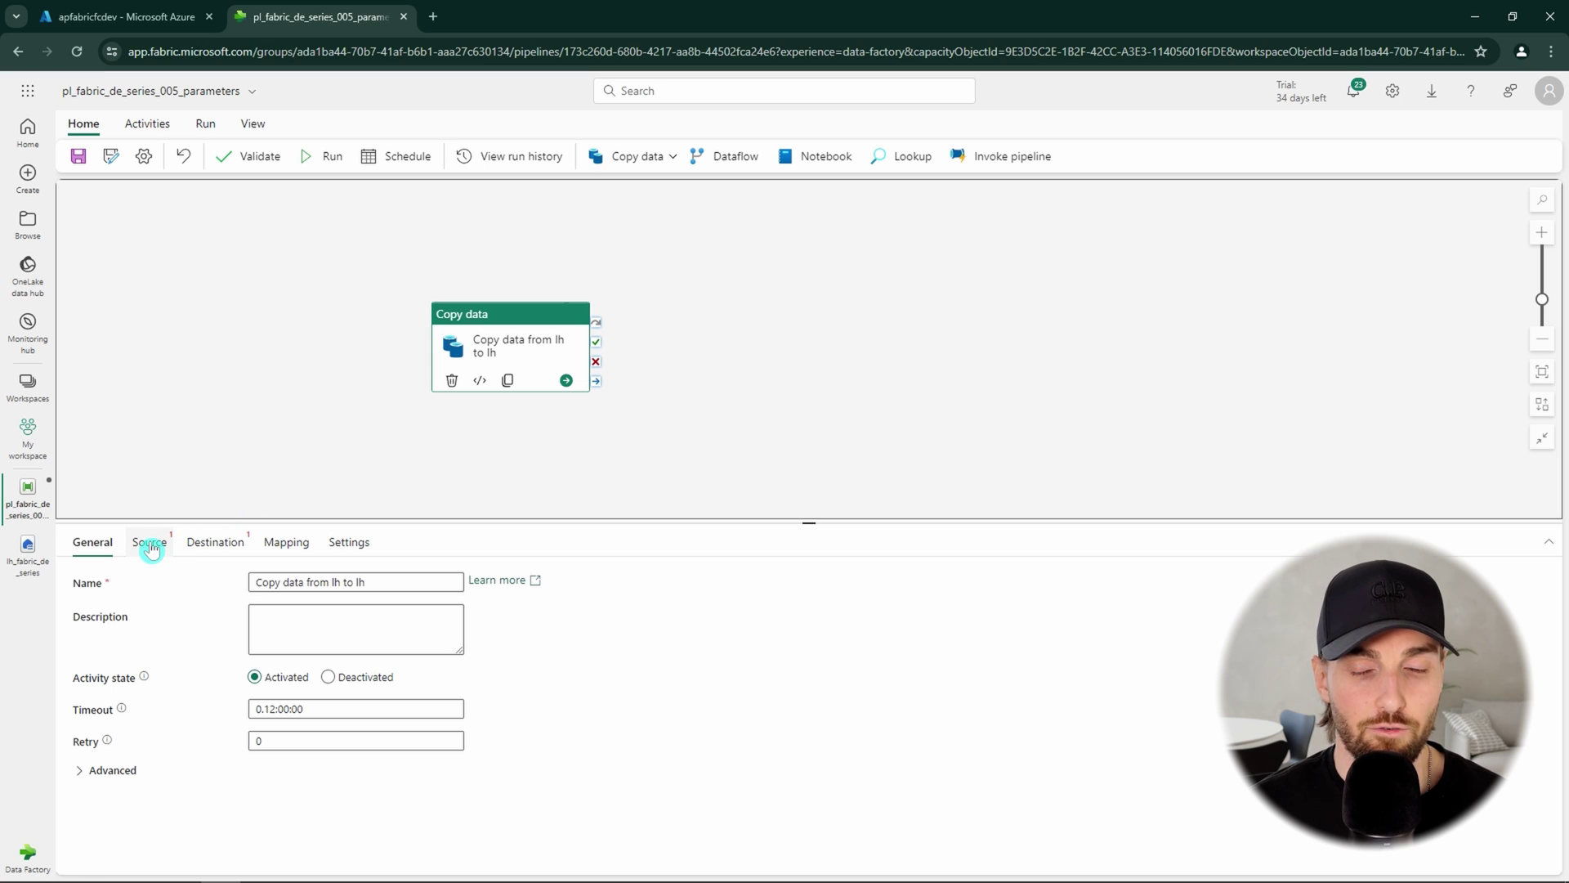
left_click(221, 452)
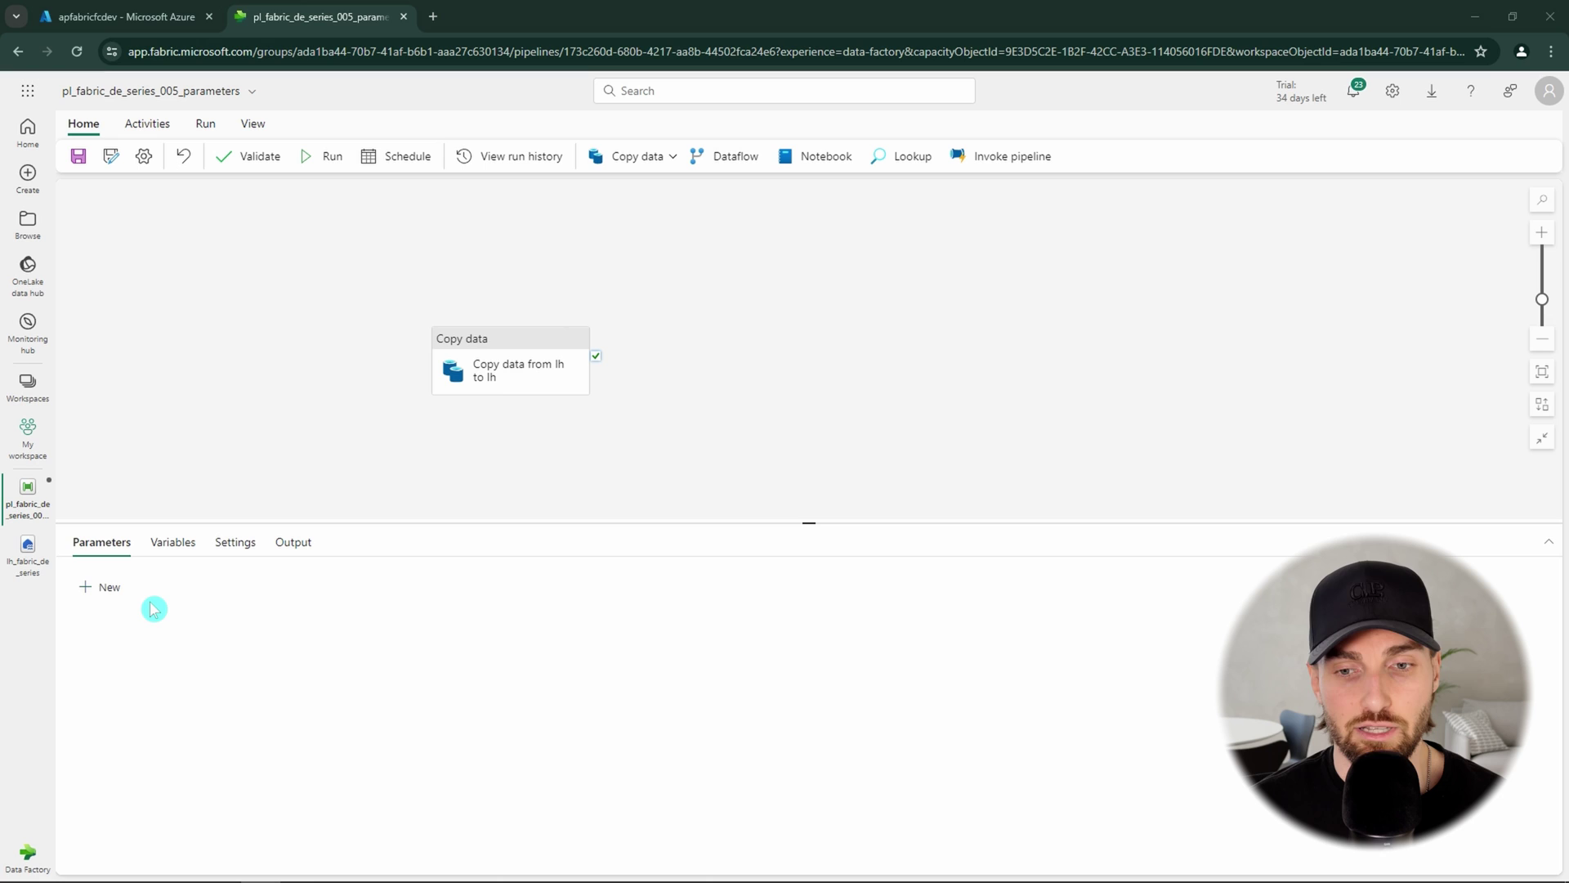
Add two String pipeline parameters, source_file_name and destination_file_name, leaving defaults empty
left_click(107, 588)
left_click(106, 589)
left_click(227, 646)
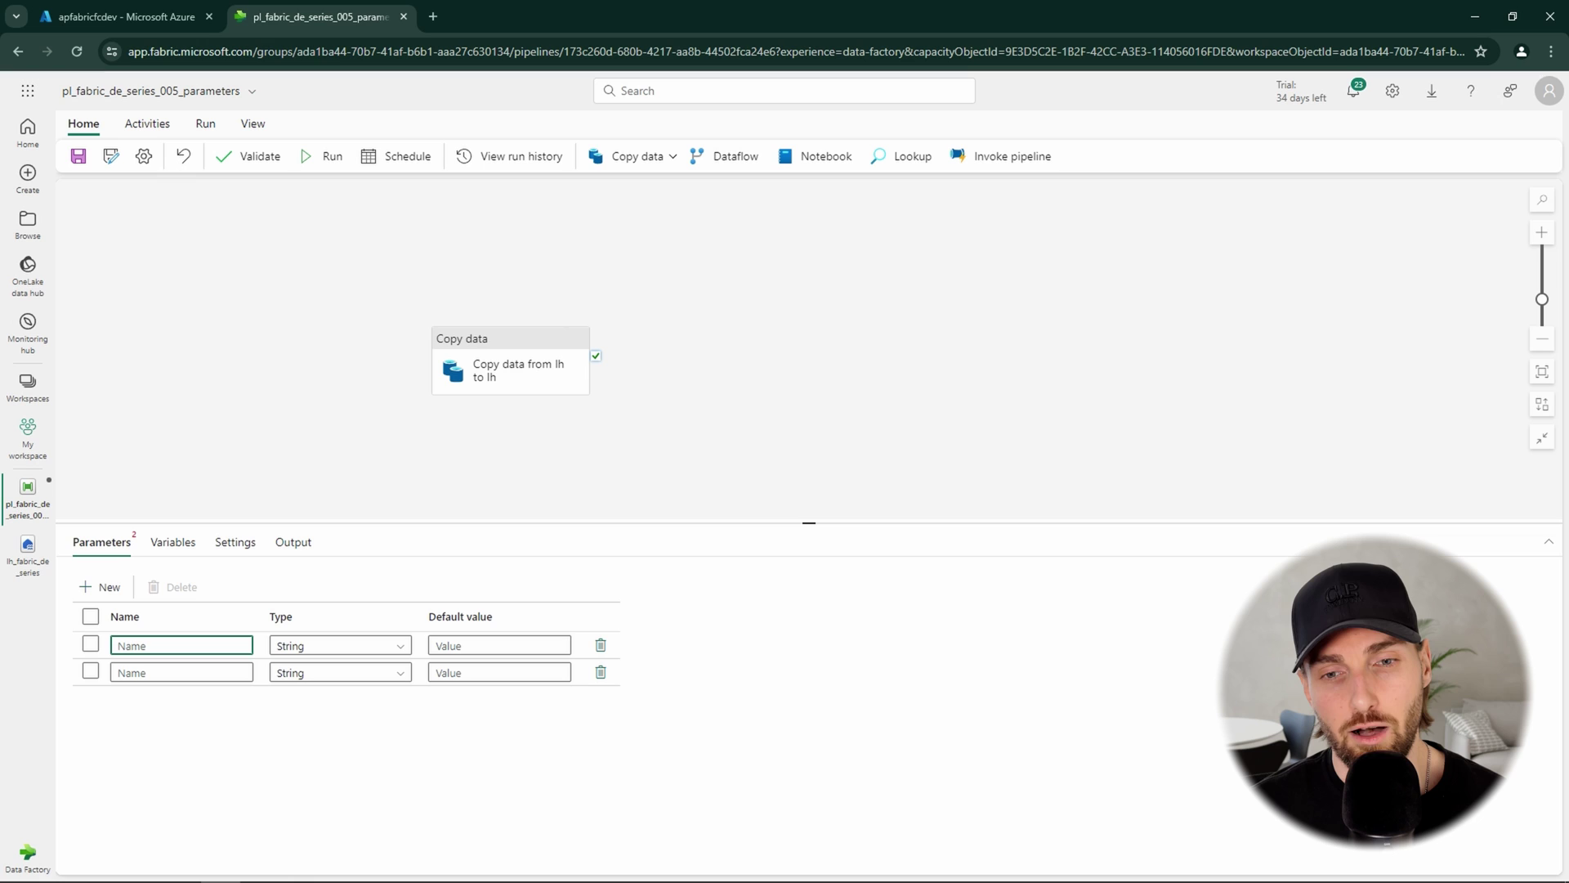
type("source_file_name")
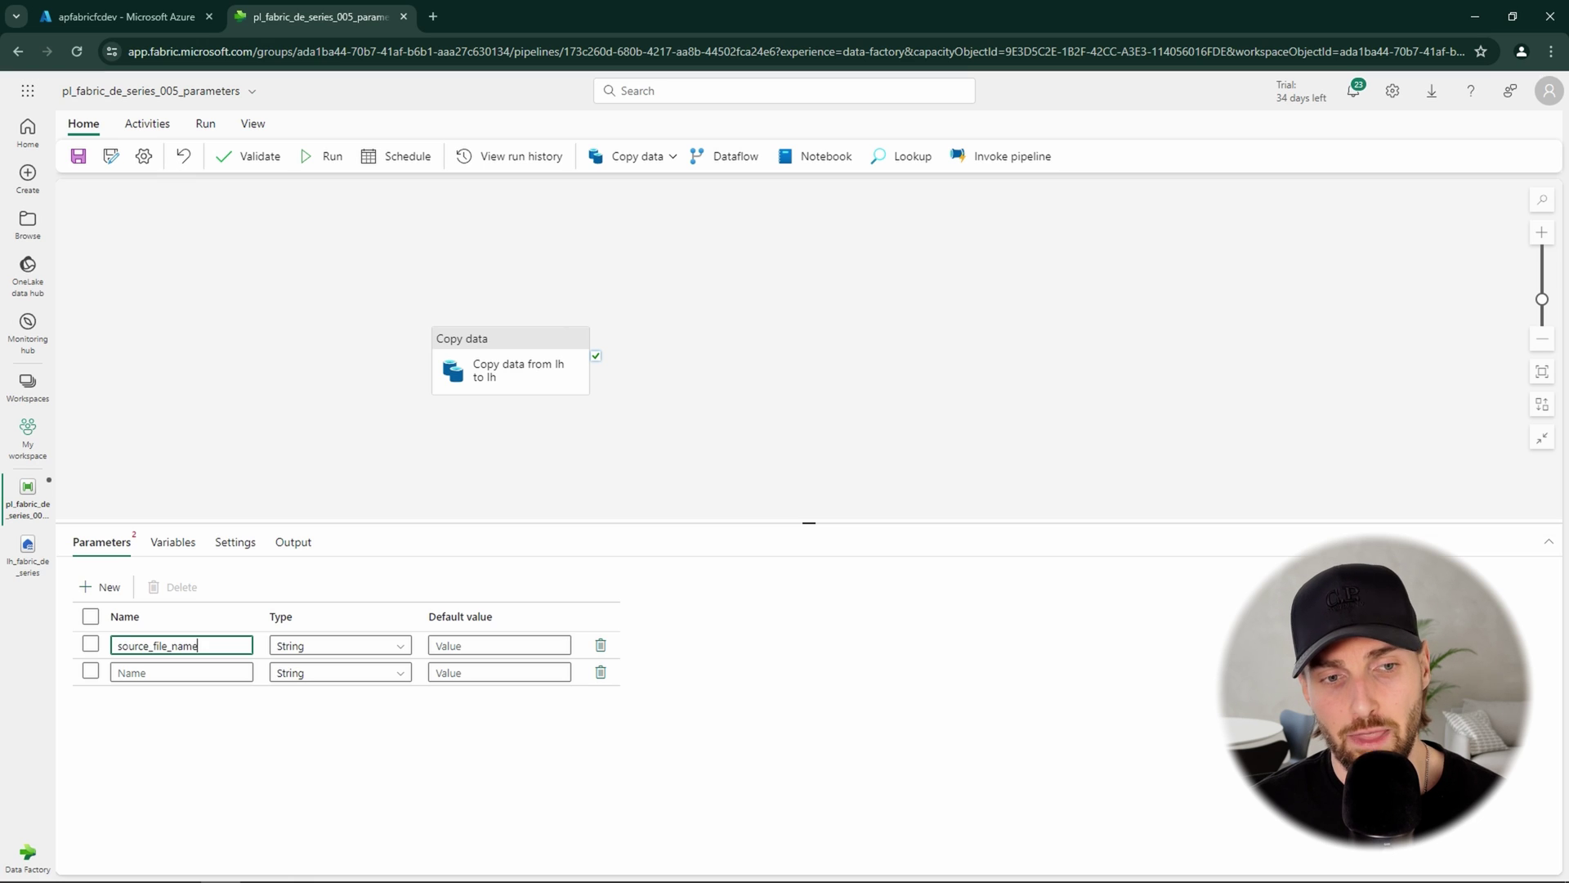
key("alt+Tab")
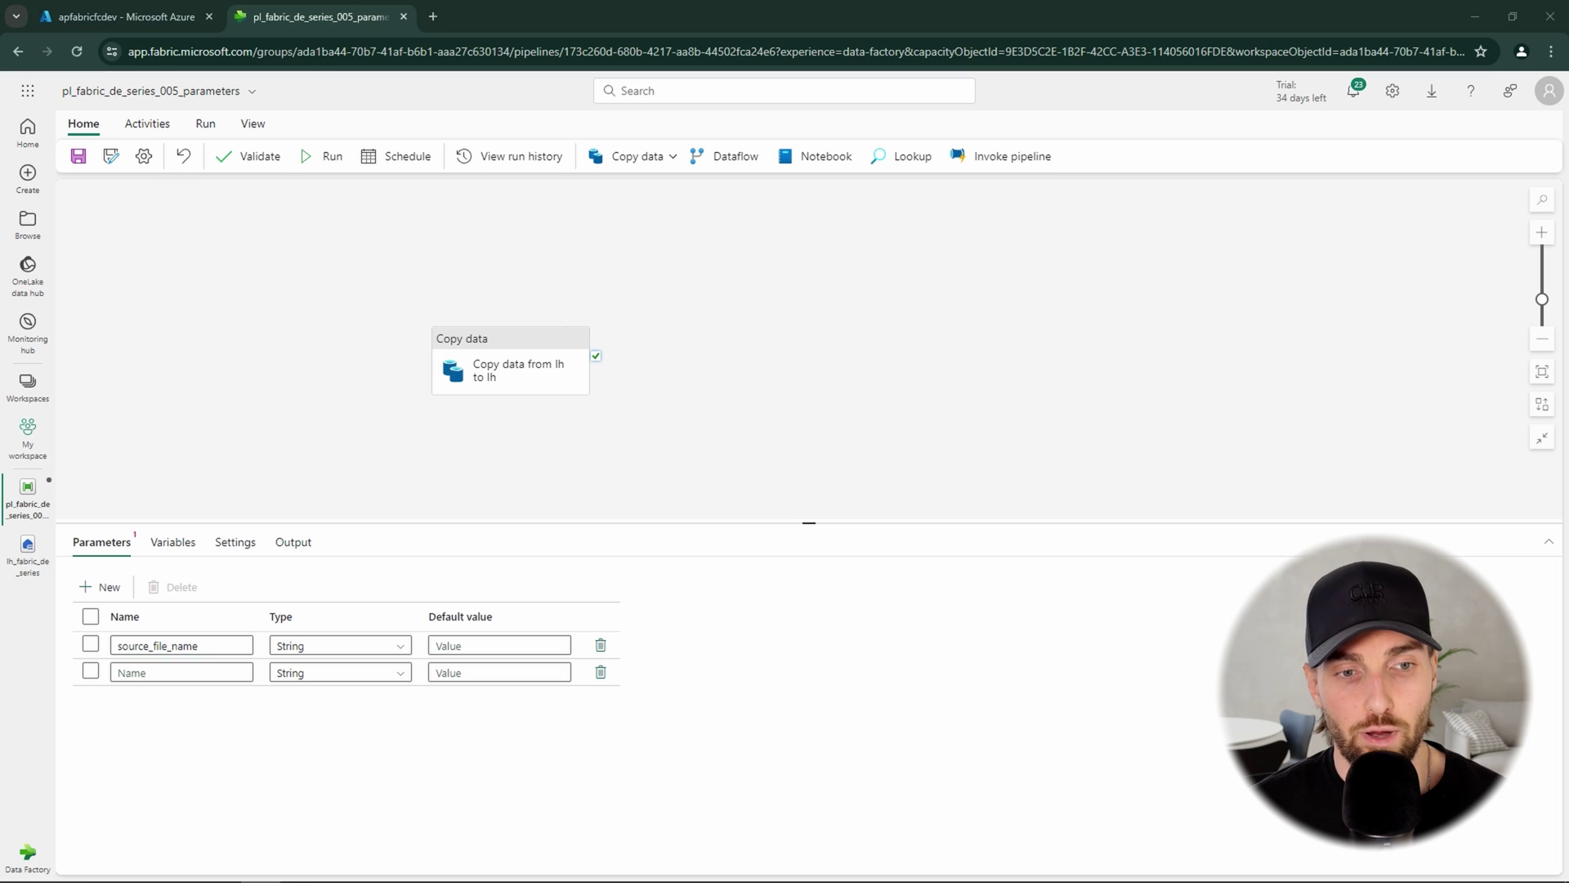
left_click(194, 670)
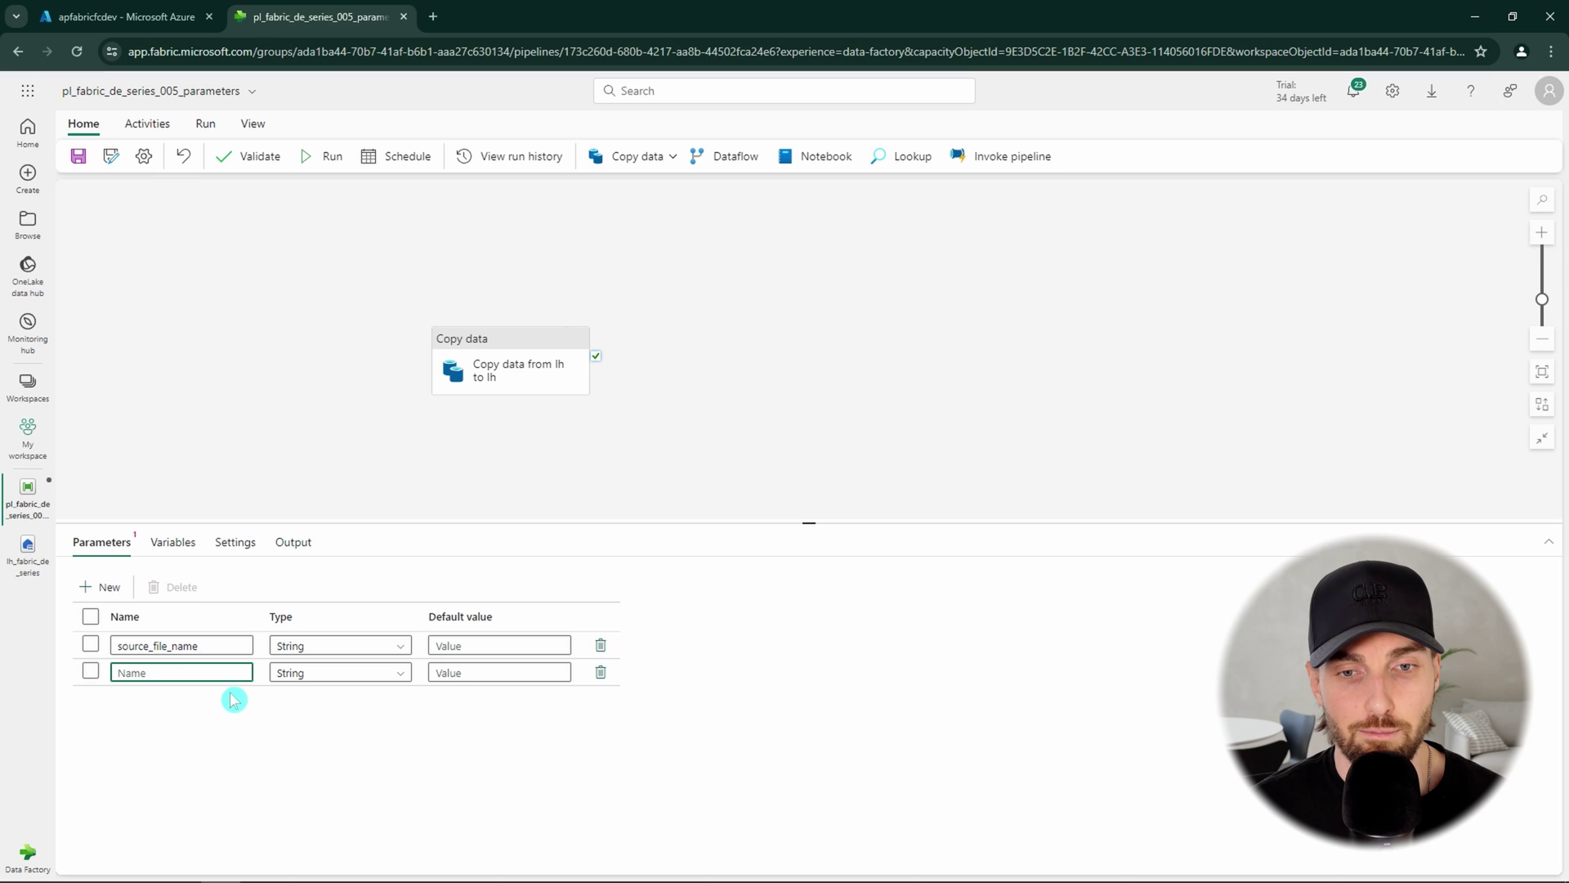
type("destination_file_name")
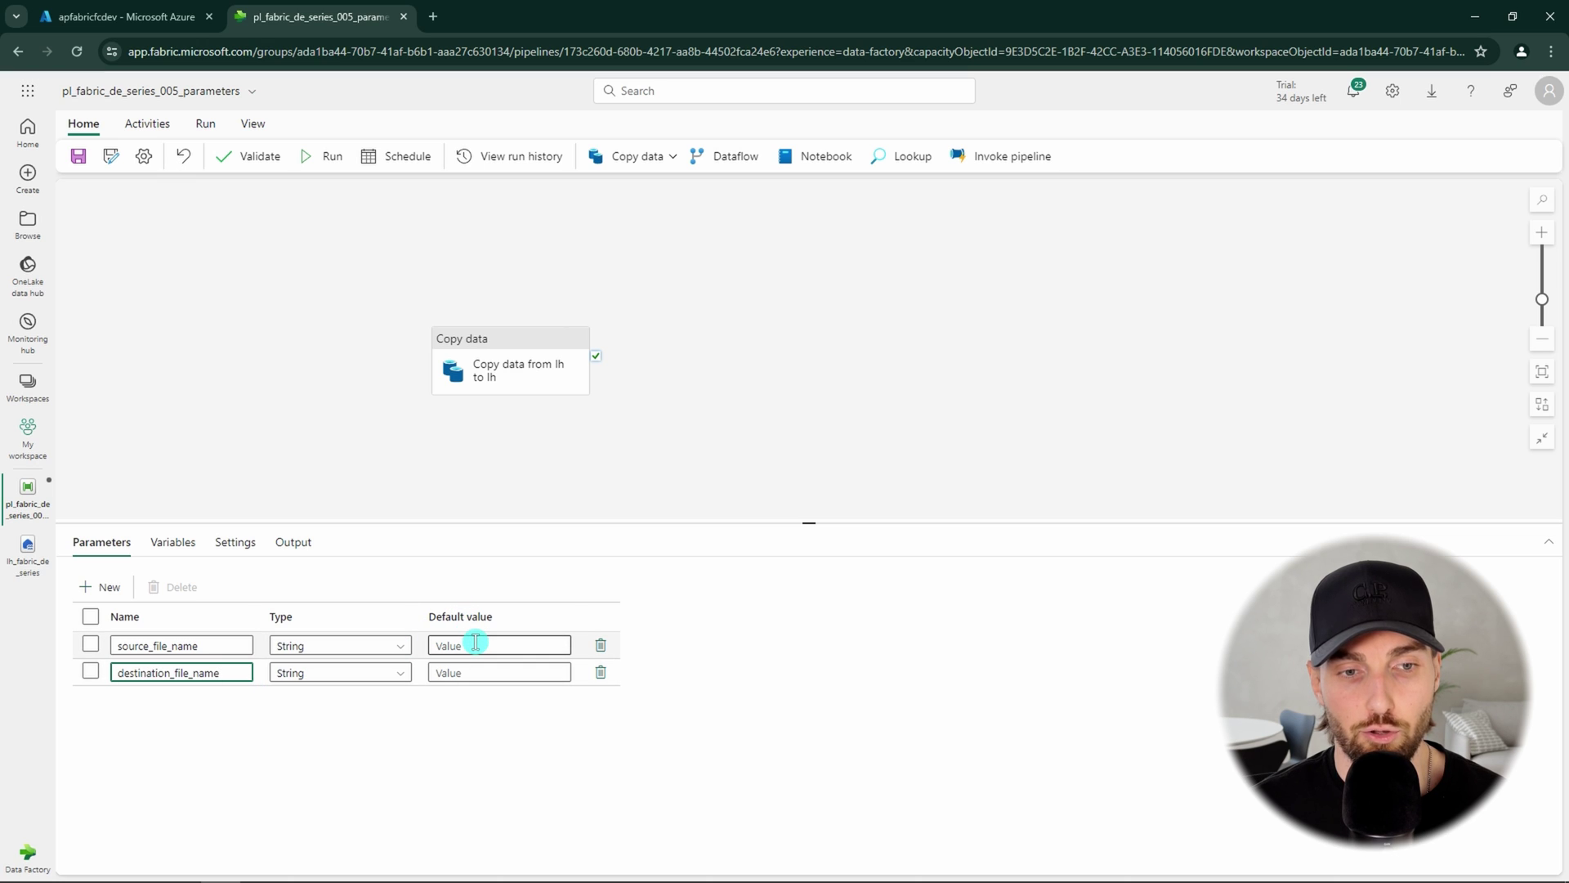
left_click(474, 645)
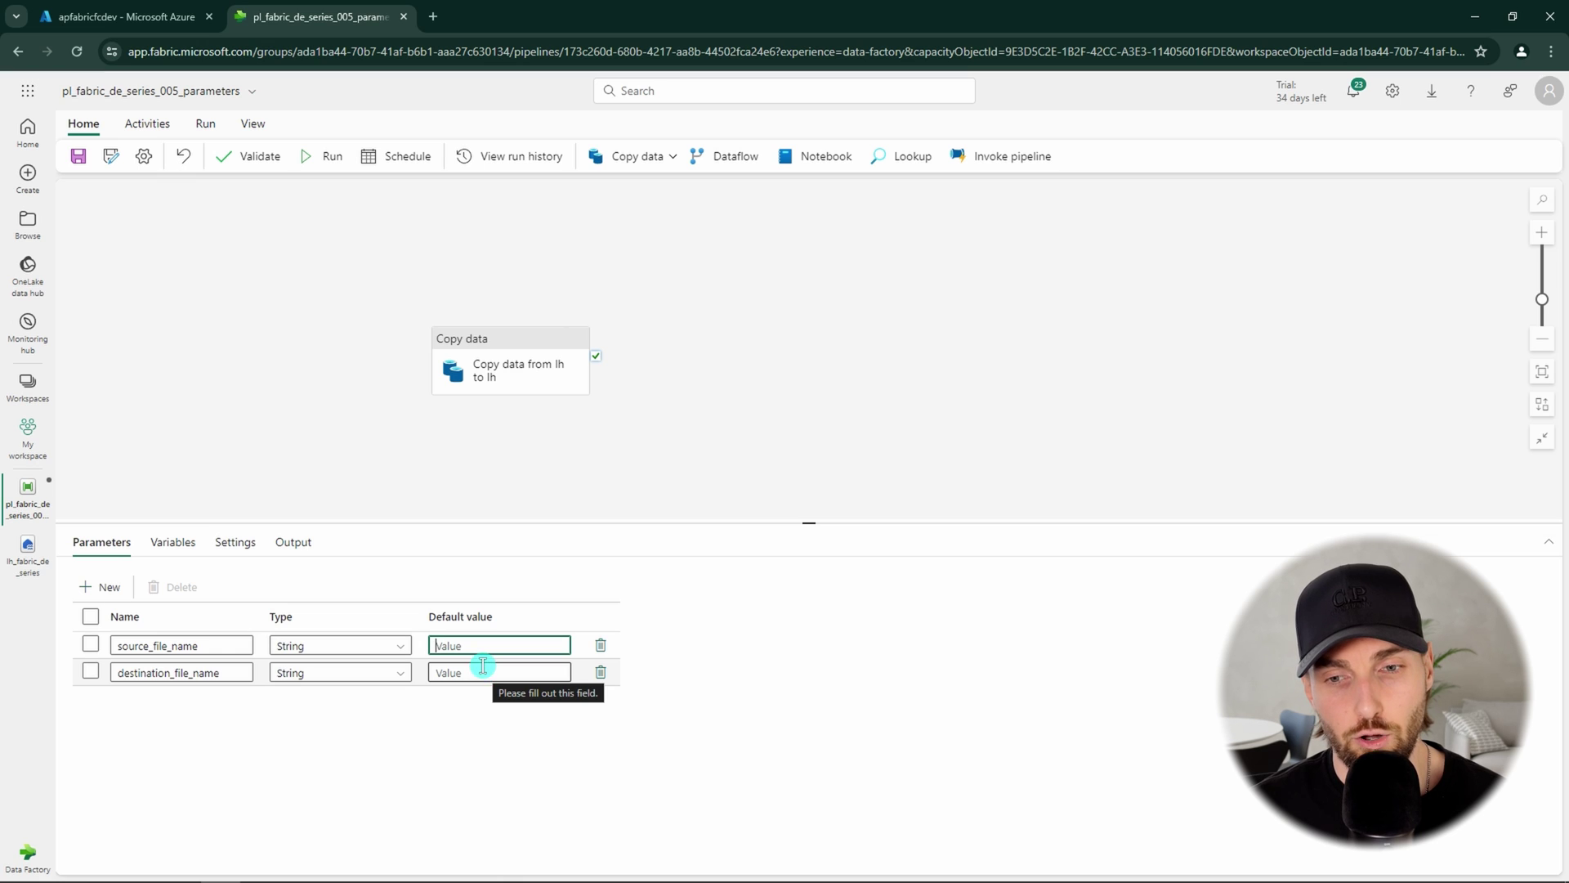
Set the copy source to lakehouse lh_fabric_de_series, root Files, folder fabric_de_series_005_source
left_click(499, 366)
left_click(150, 544)
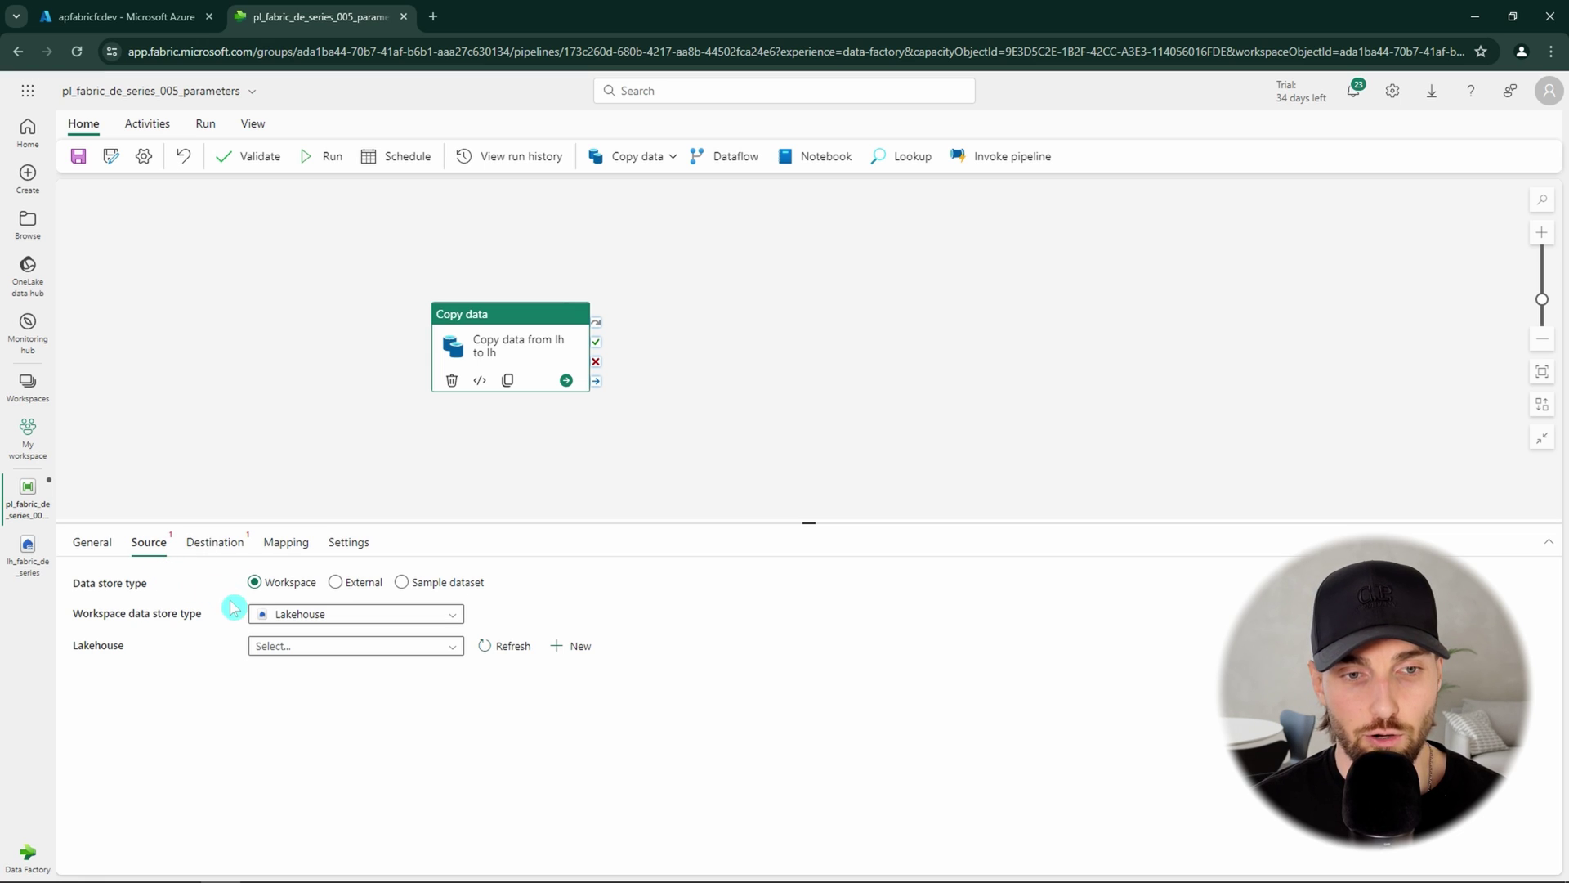
left_click(321, 651)
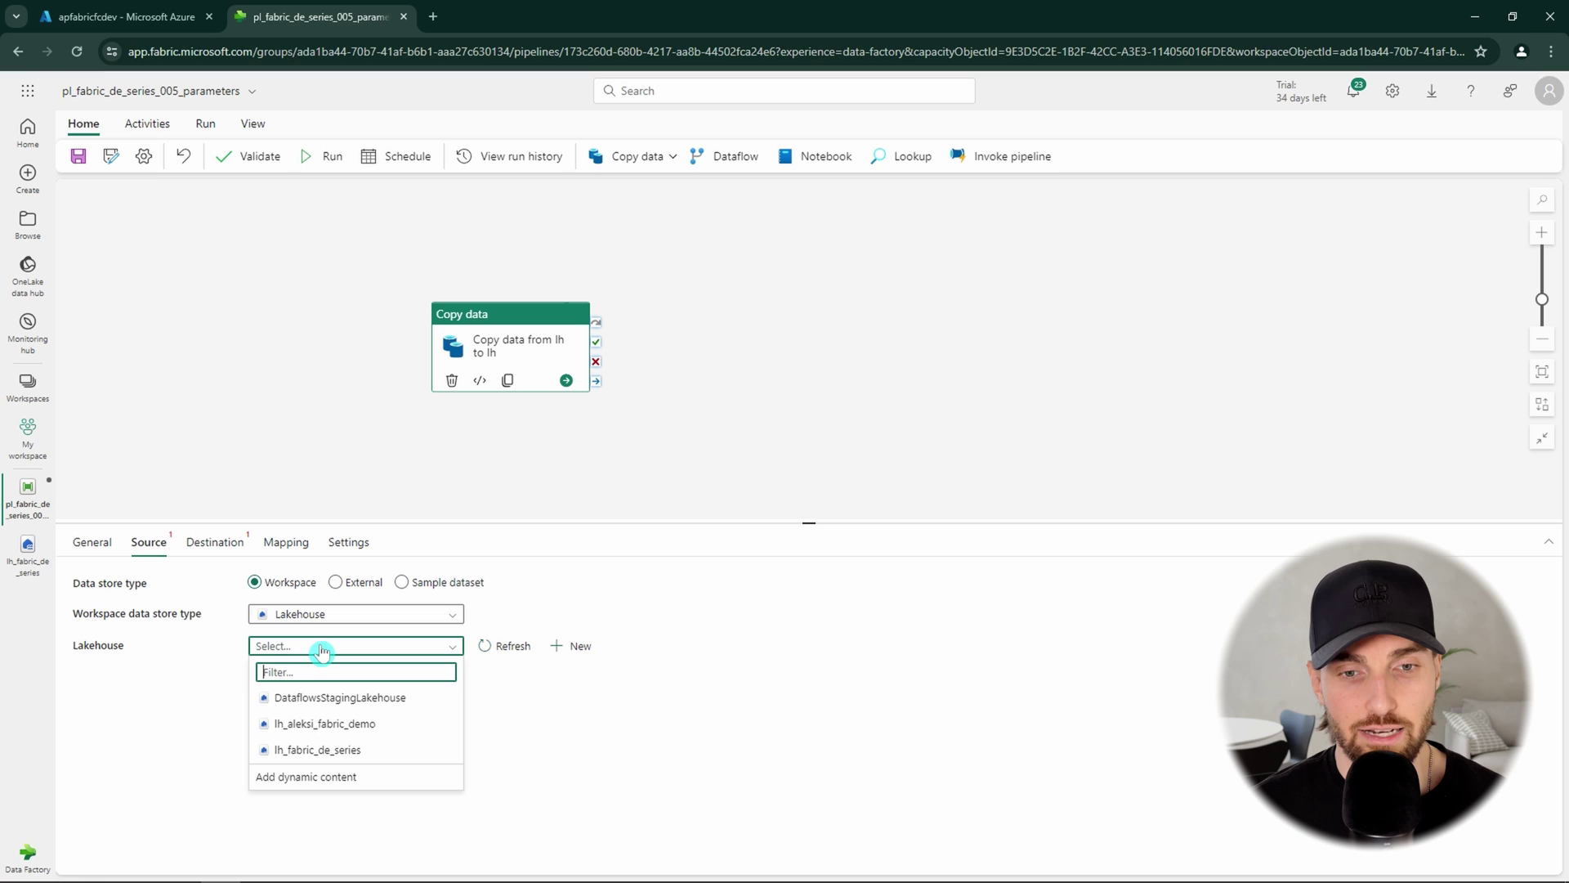
left_click(360, 756)
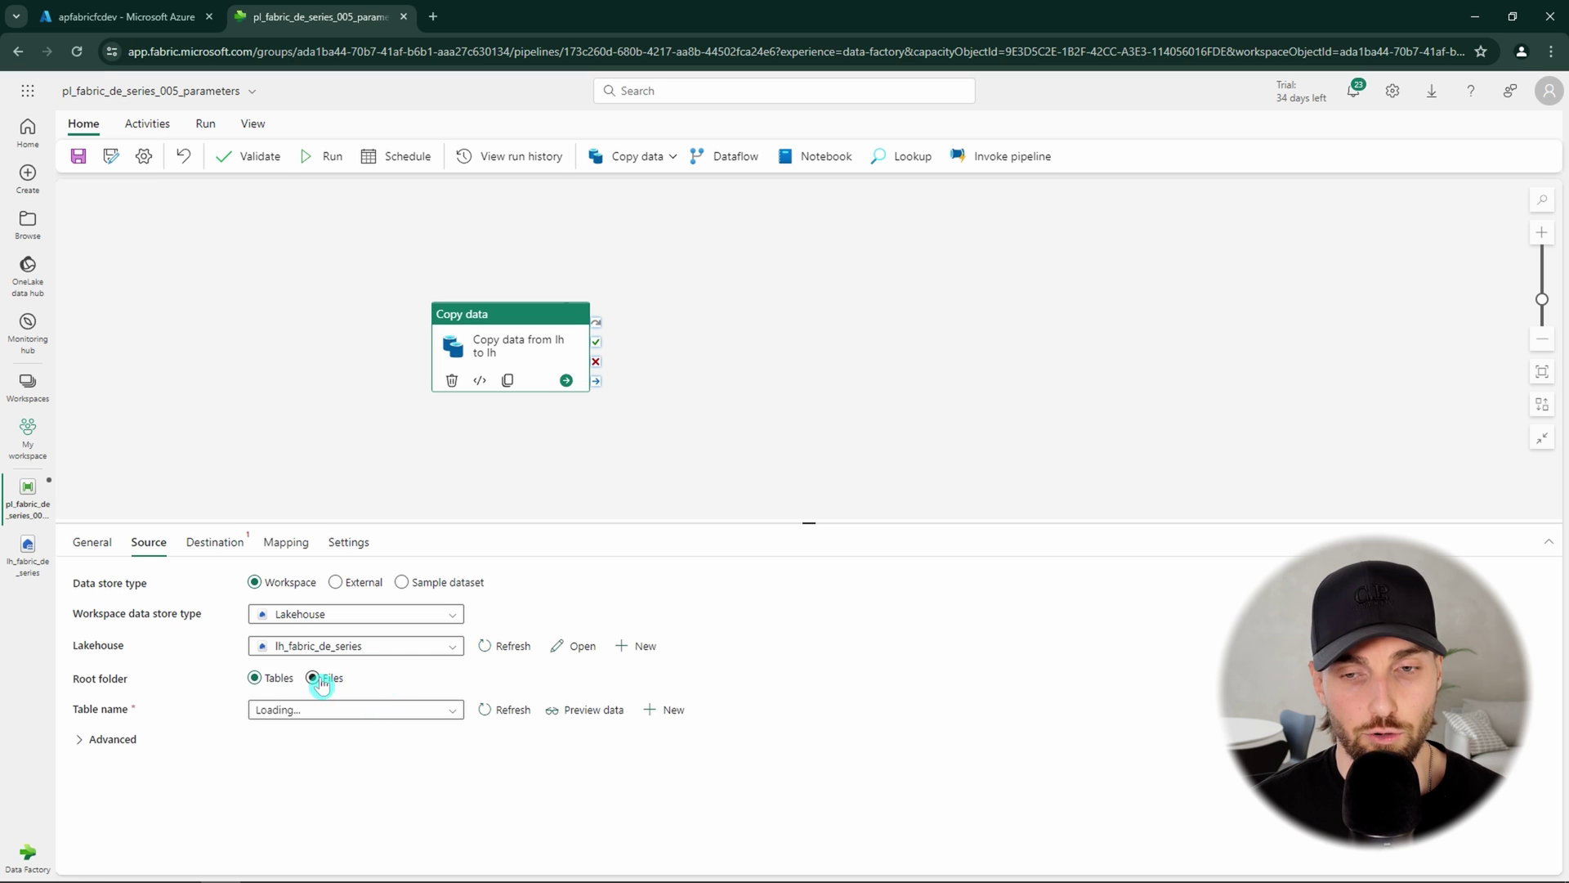
left_click(320, 681)
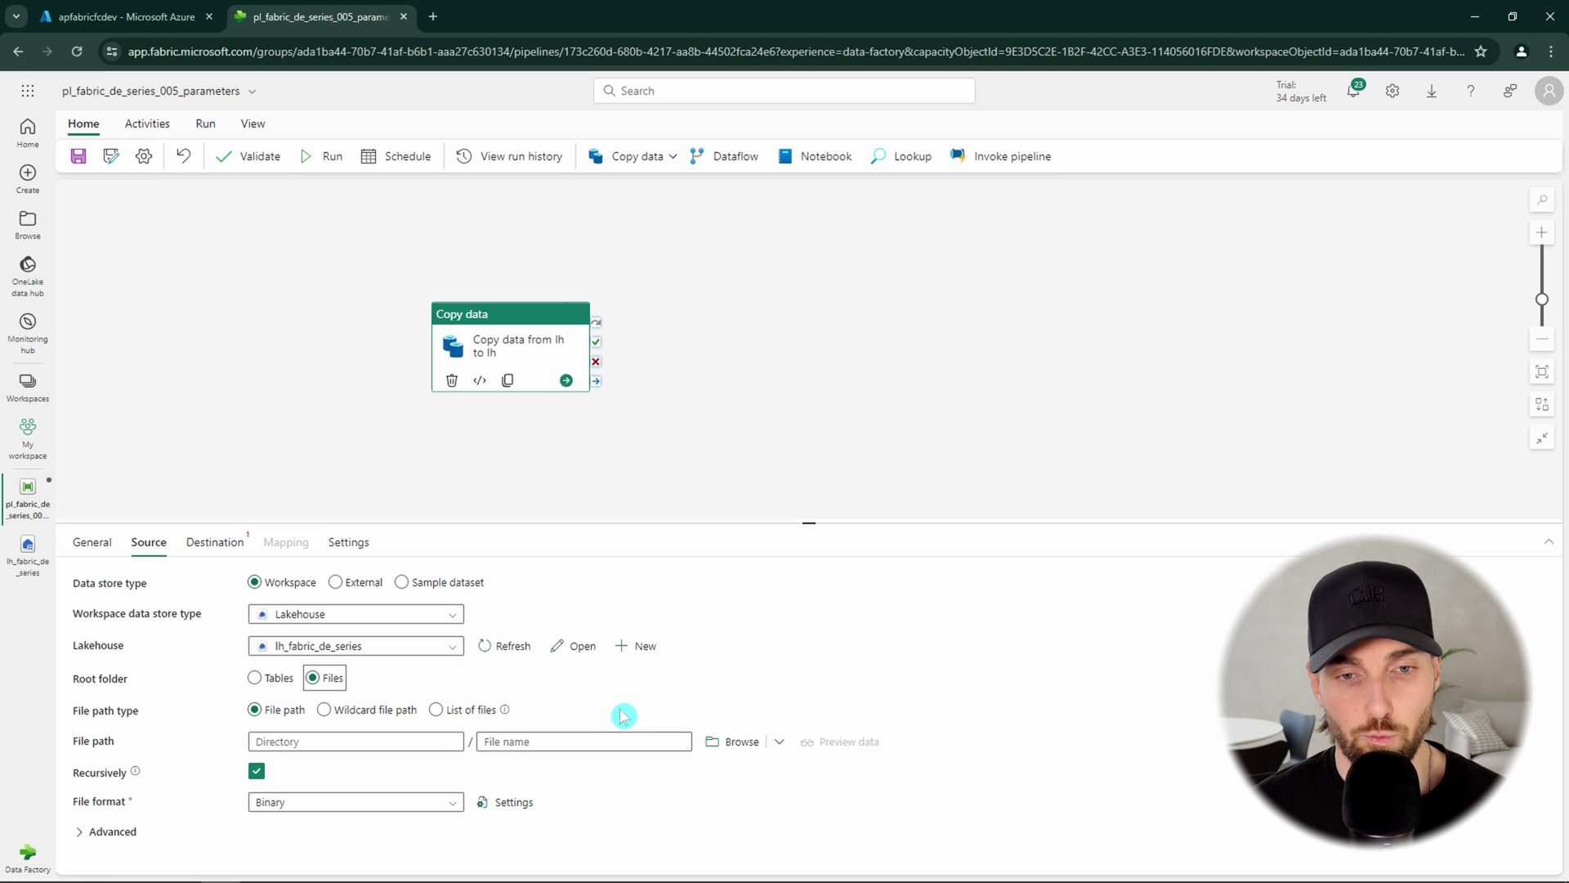
left_click(734, 742)
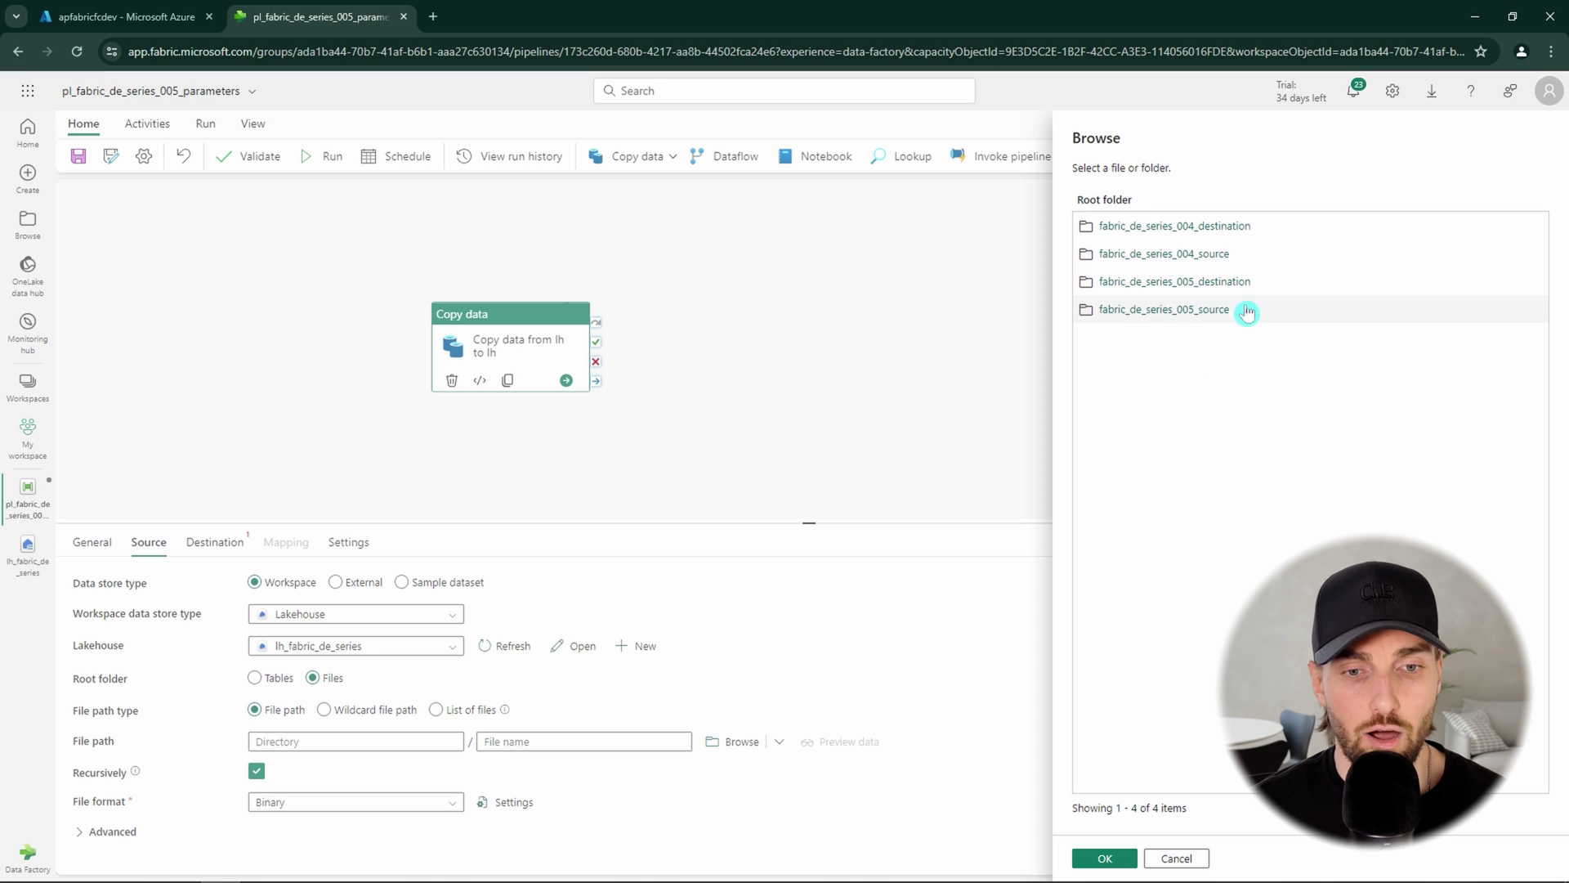
left_click(1206, 314)
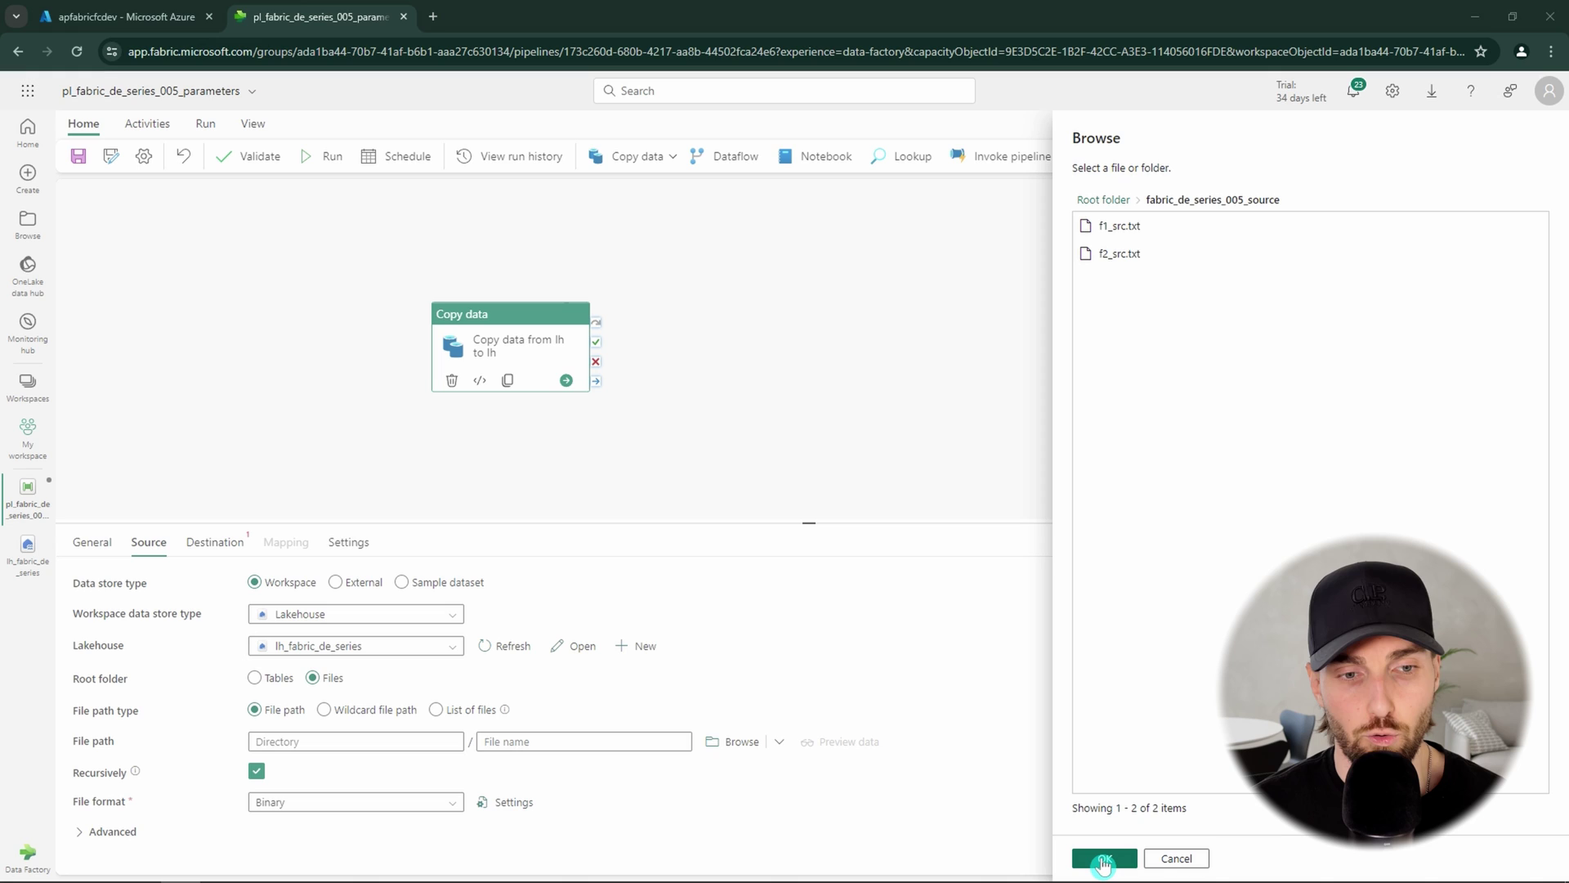
left_click(1103, 860)
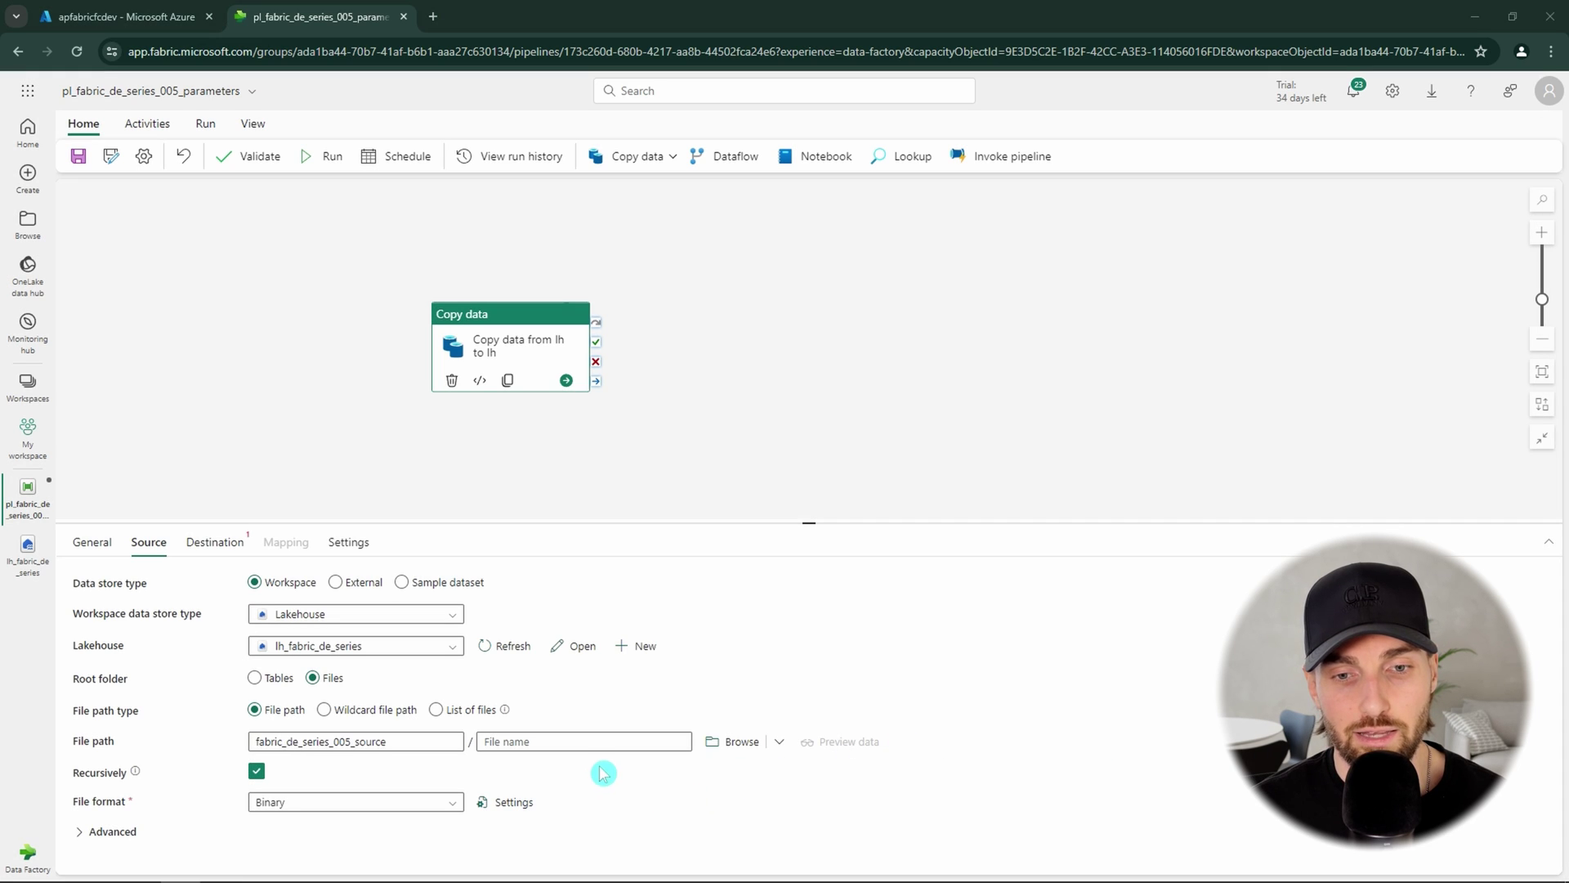
left_click(564, 742)
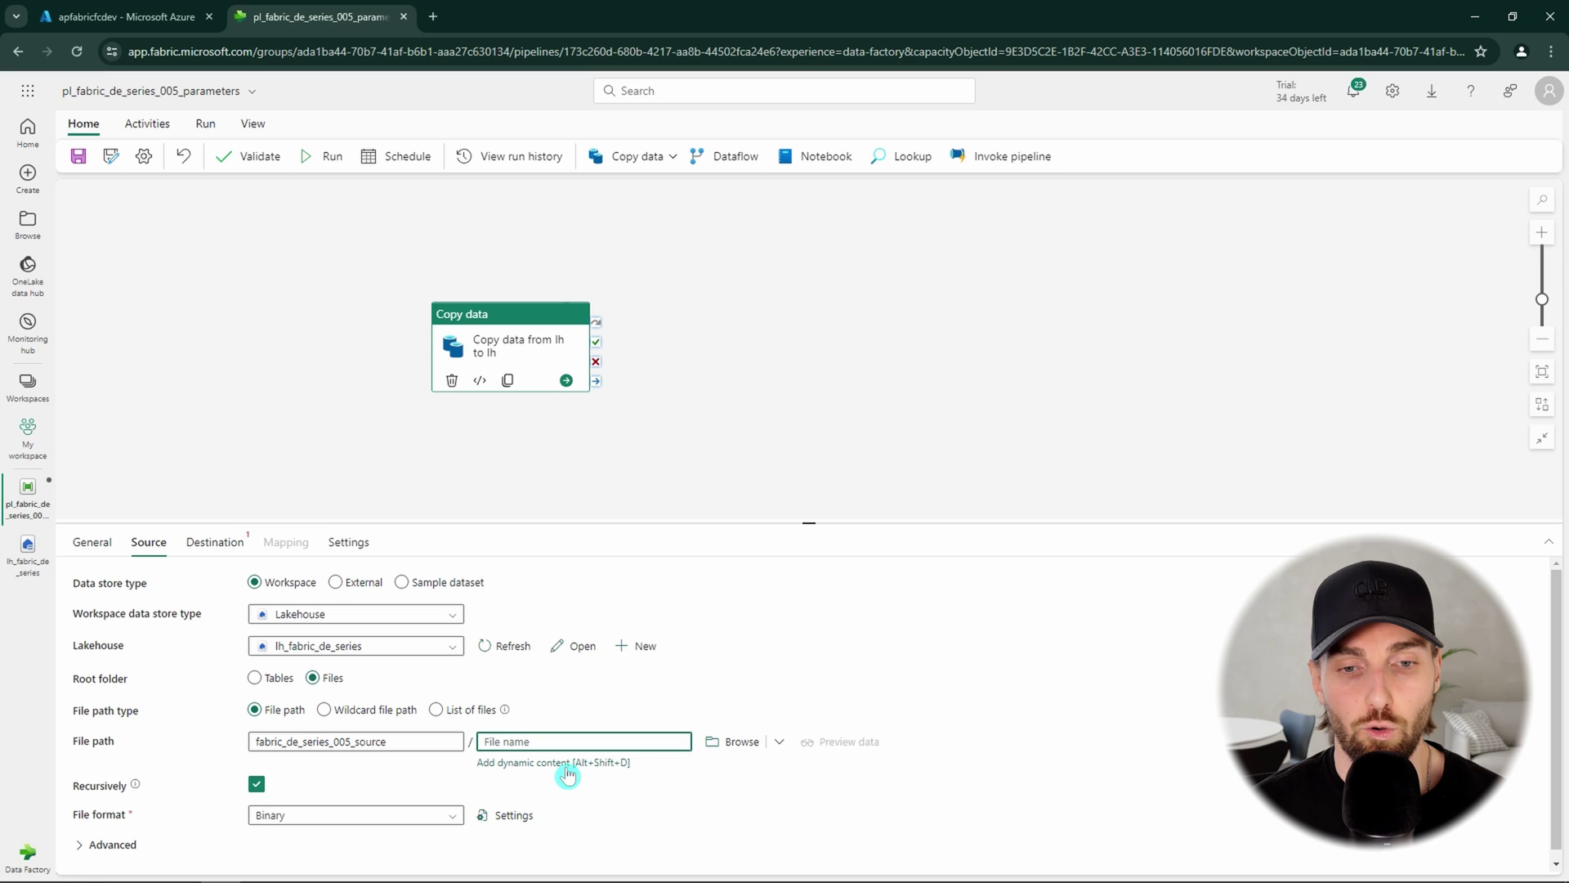
triple_click(646, 770)
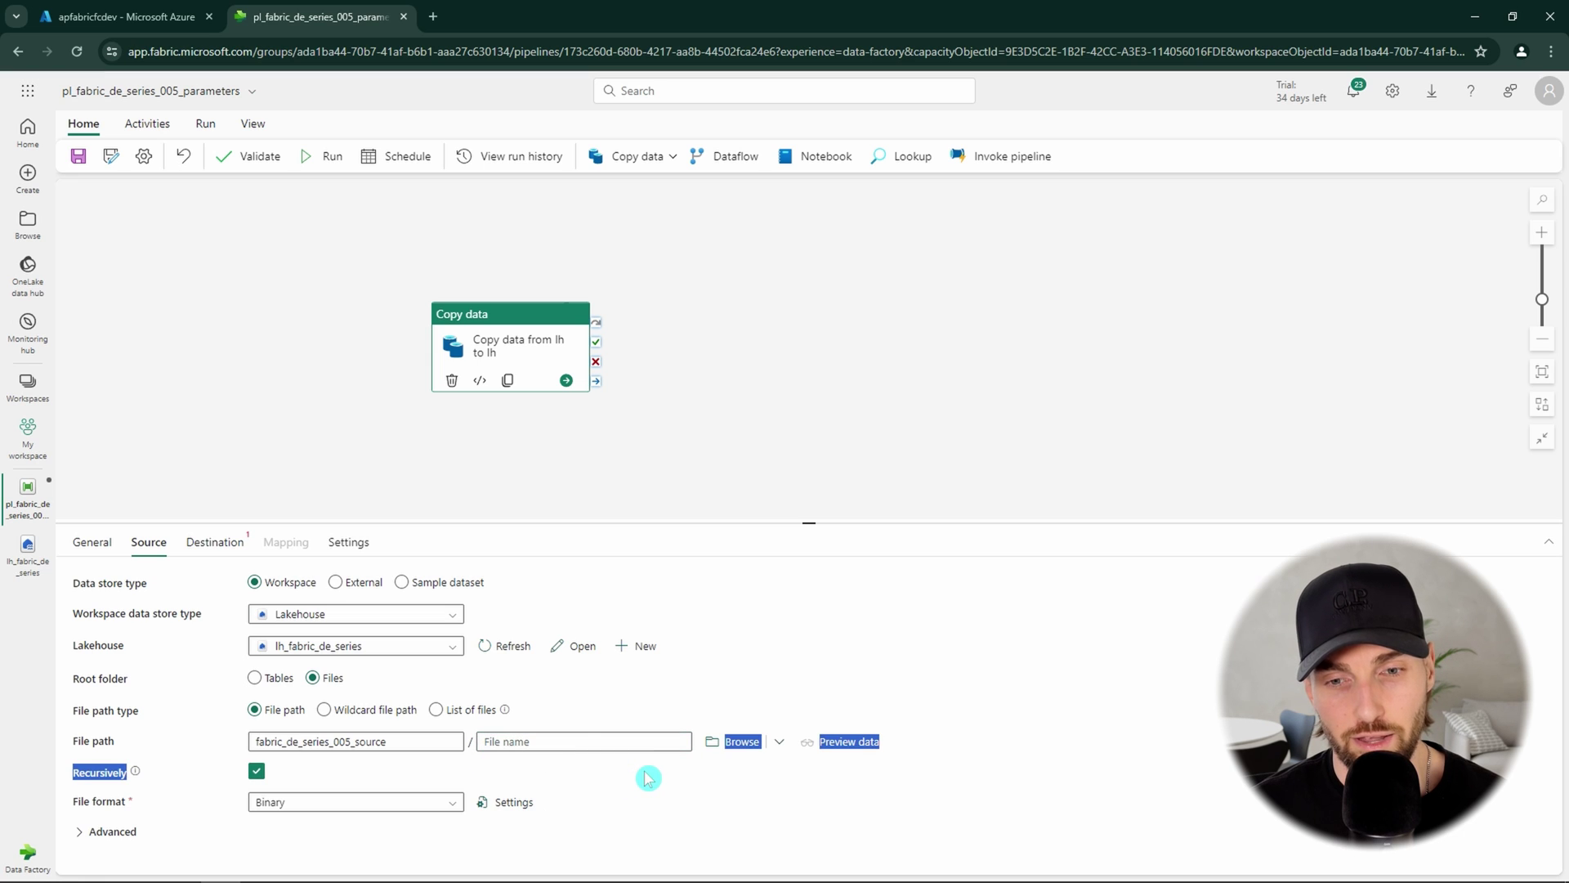
left_click(568, 734)
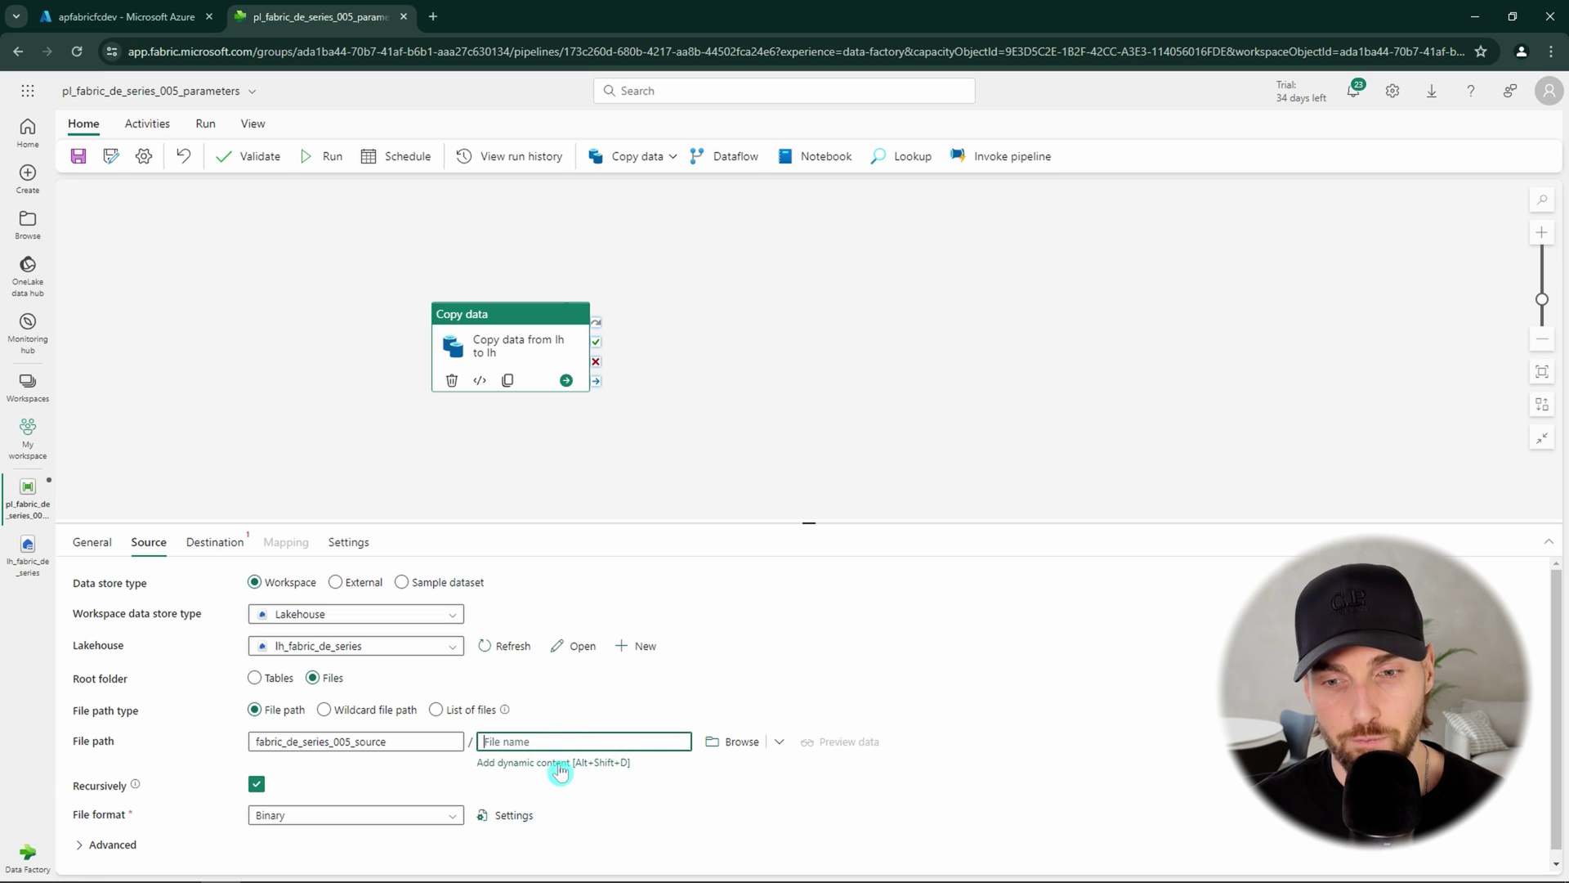
left_click(557, 769)
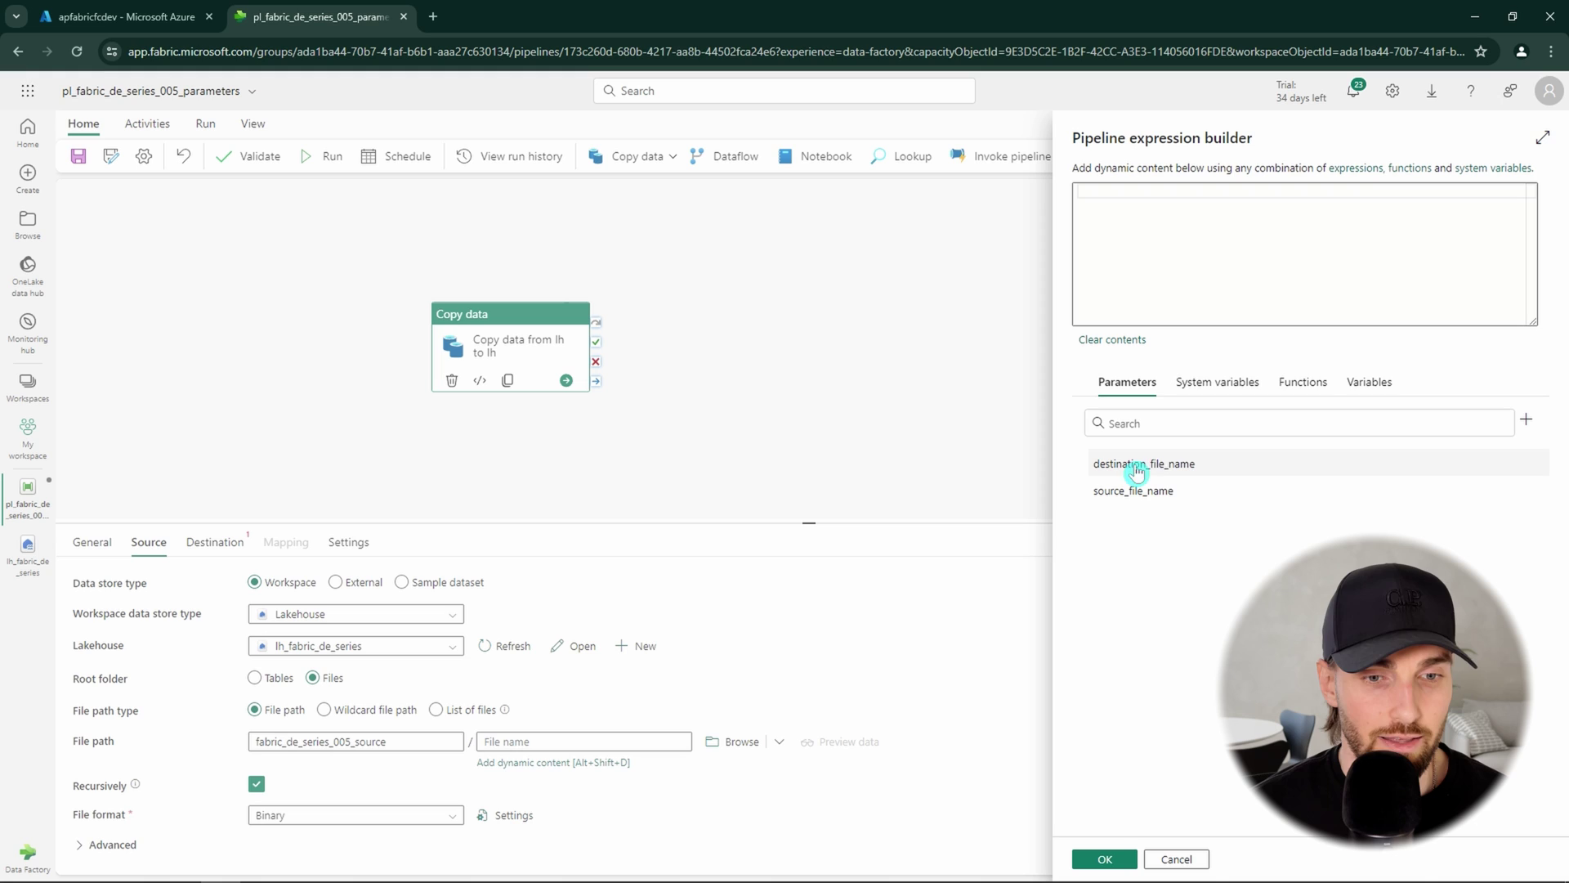
left_click(1392, 233)
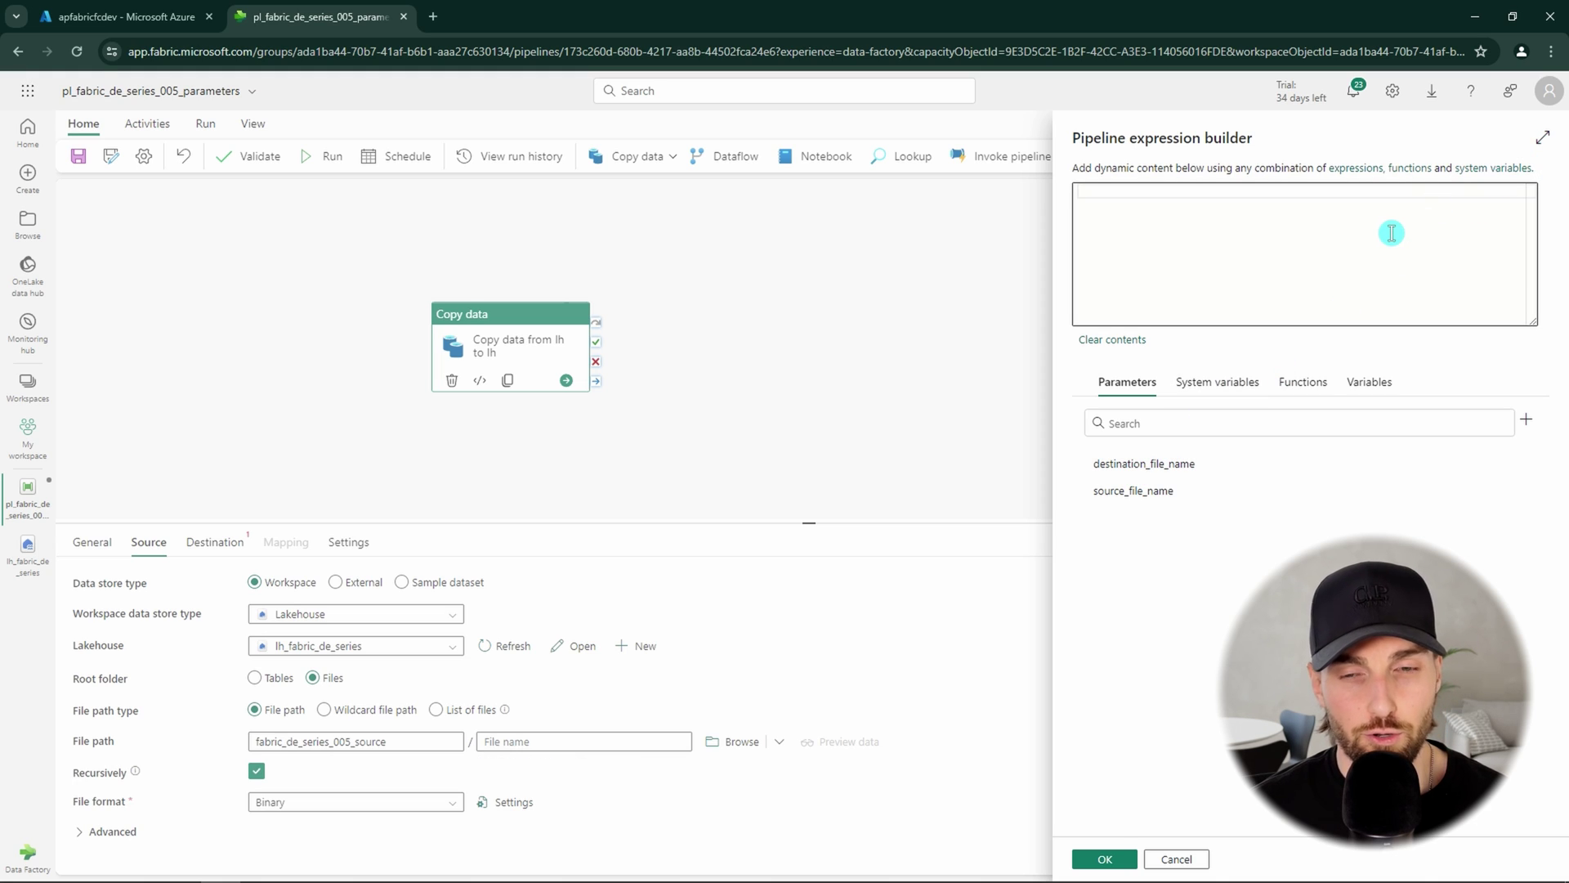
left_click(1542, 137)
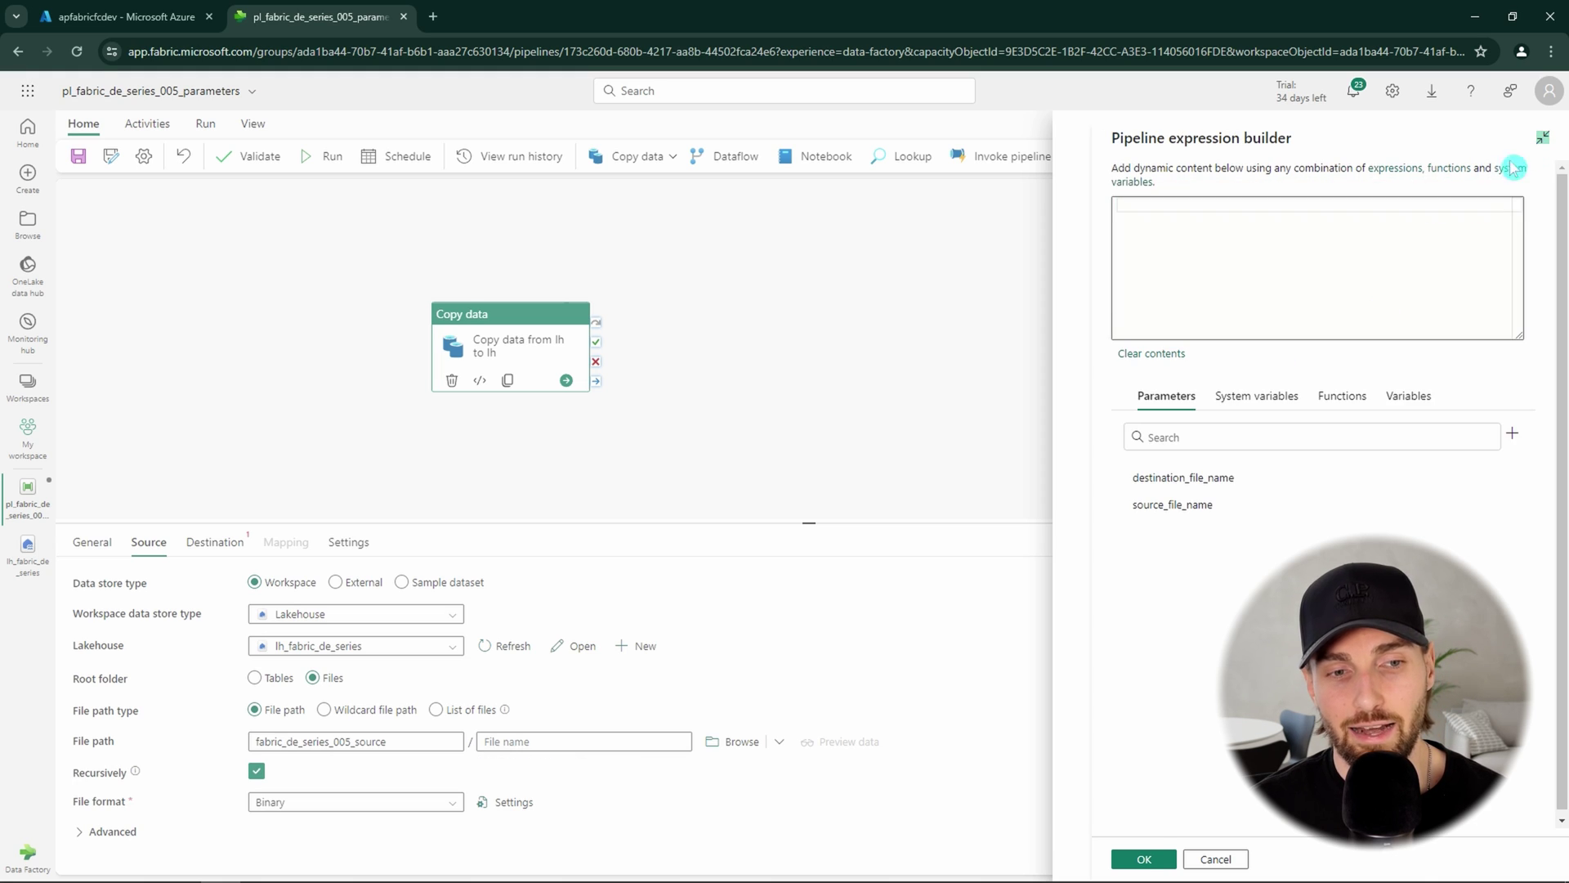
left_click(1551, 140)
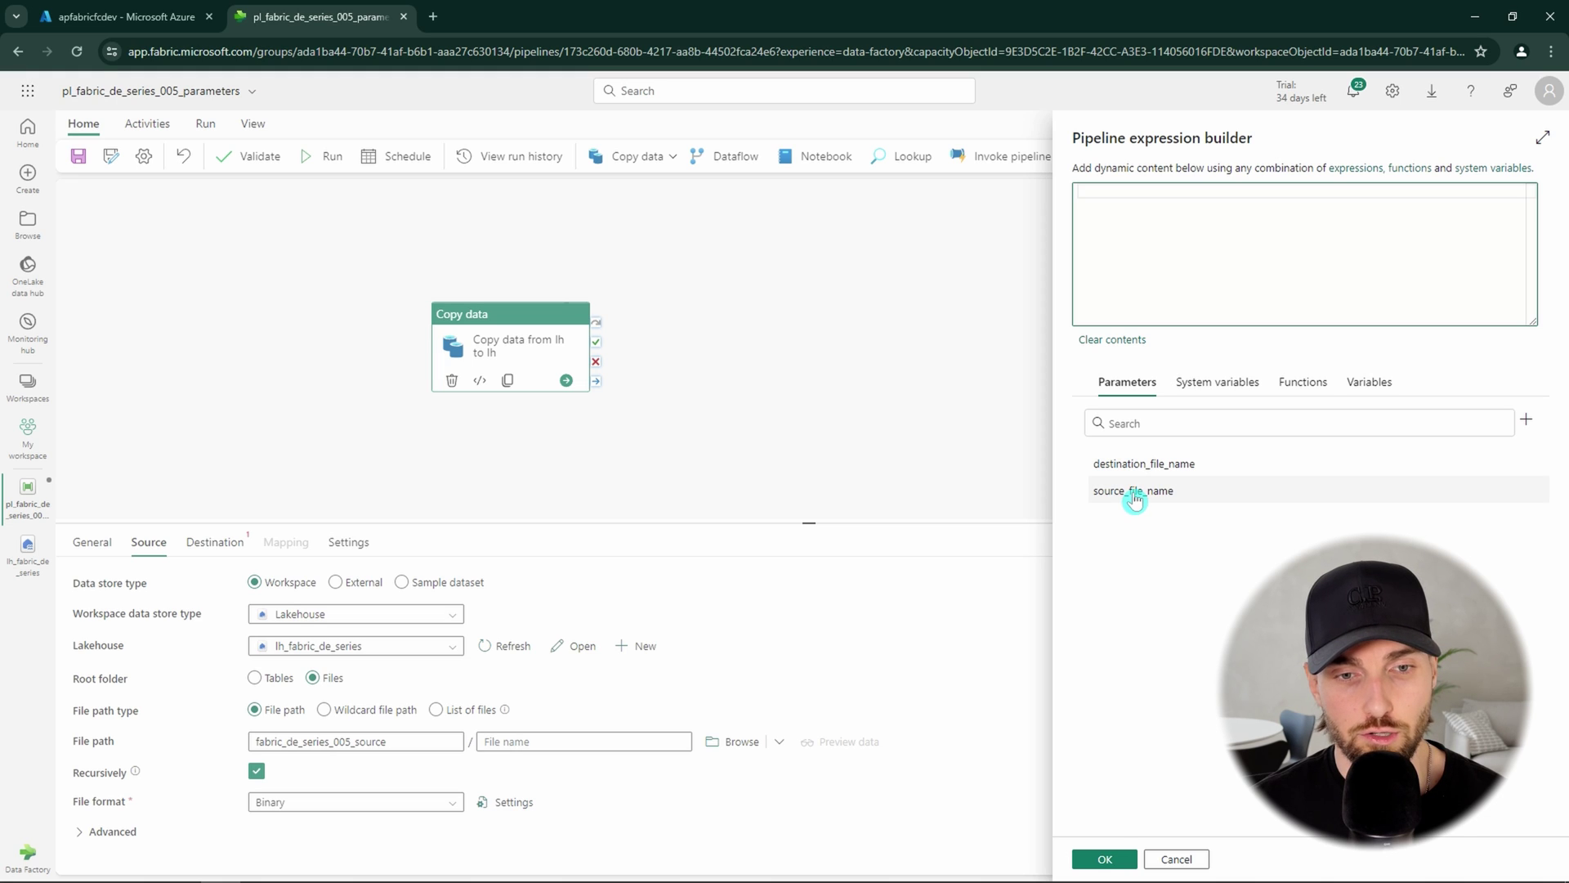
left_click(1136, 493)
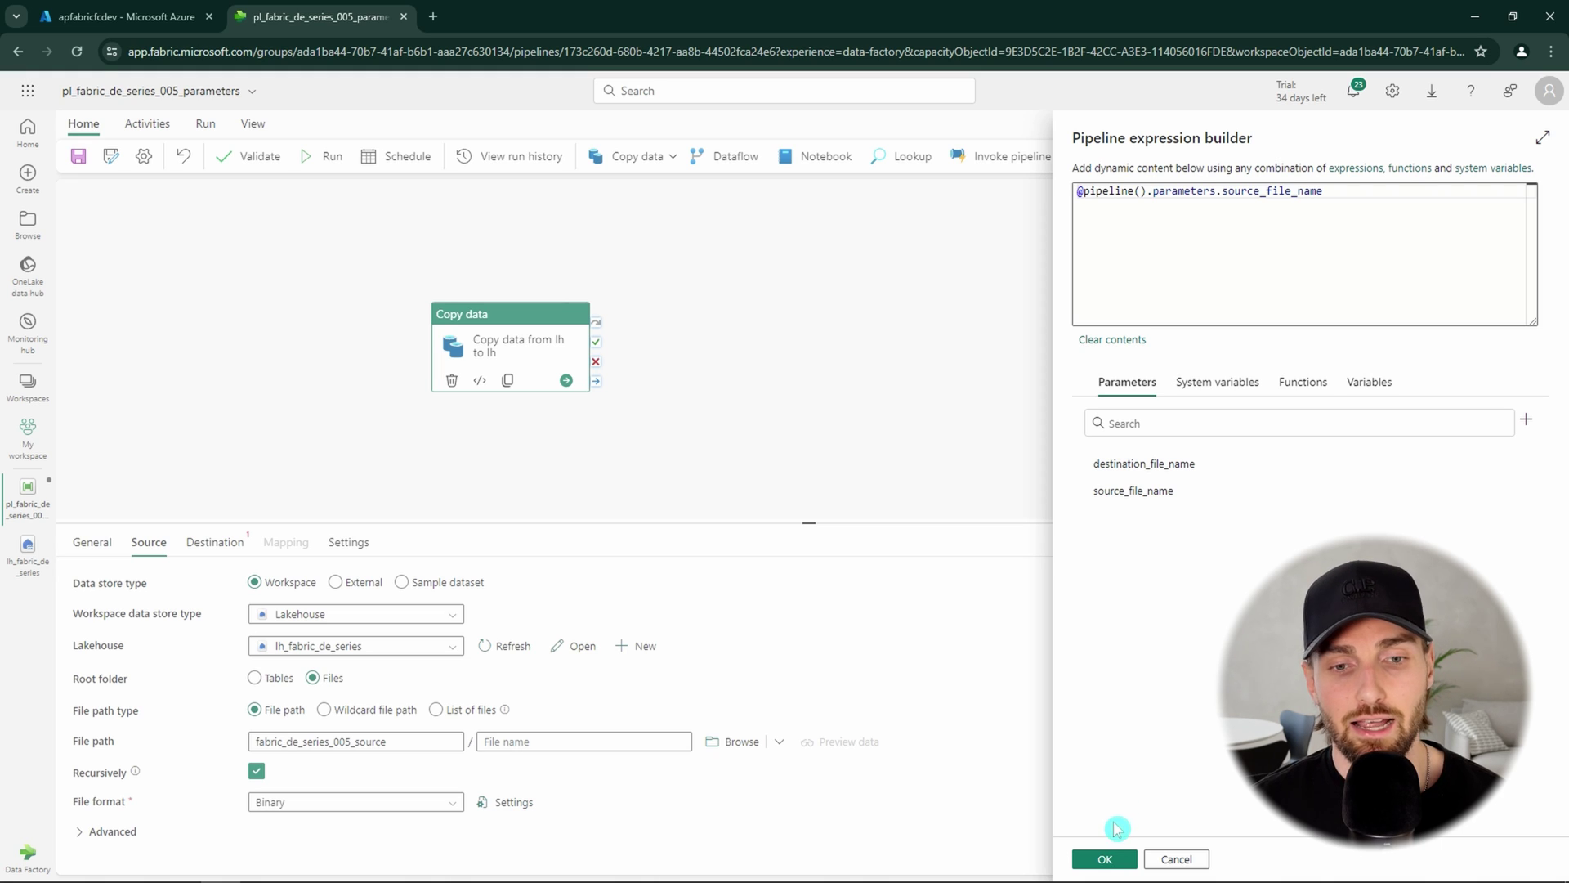
left_click(1108, 859)
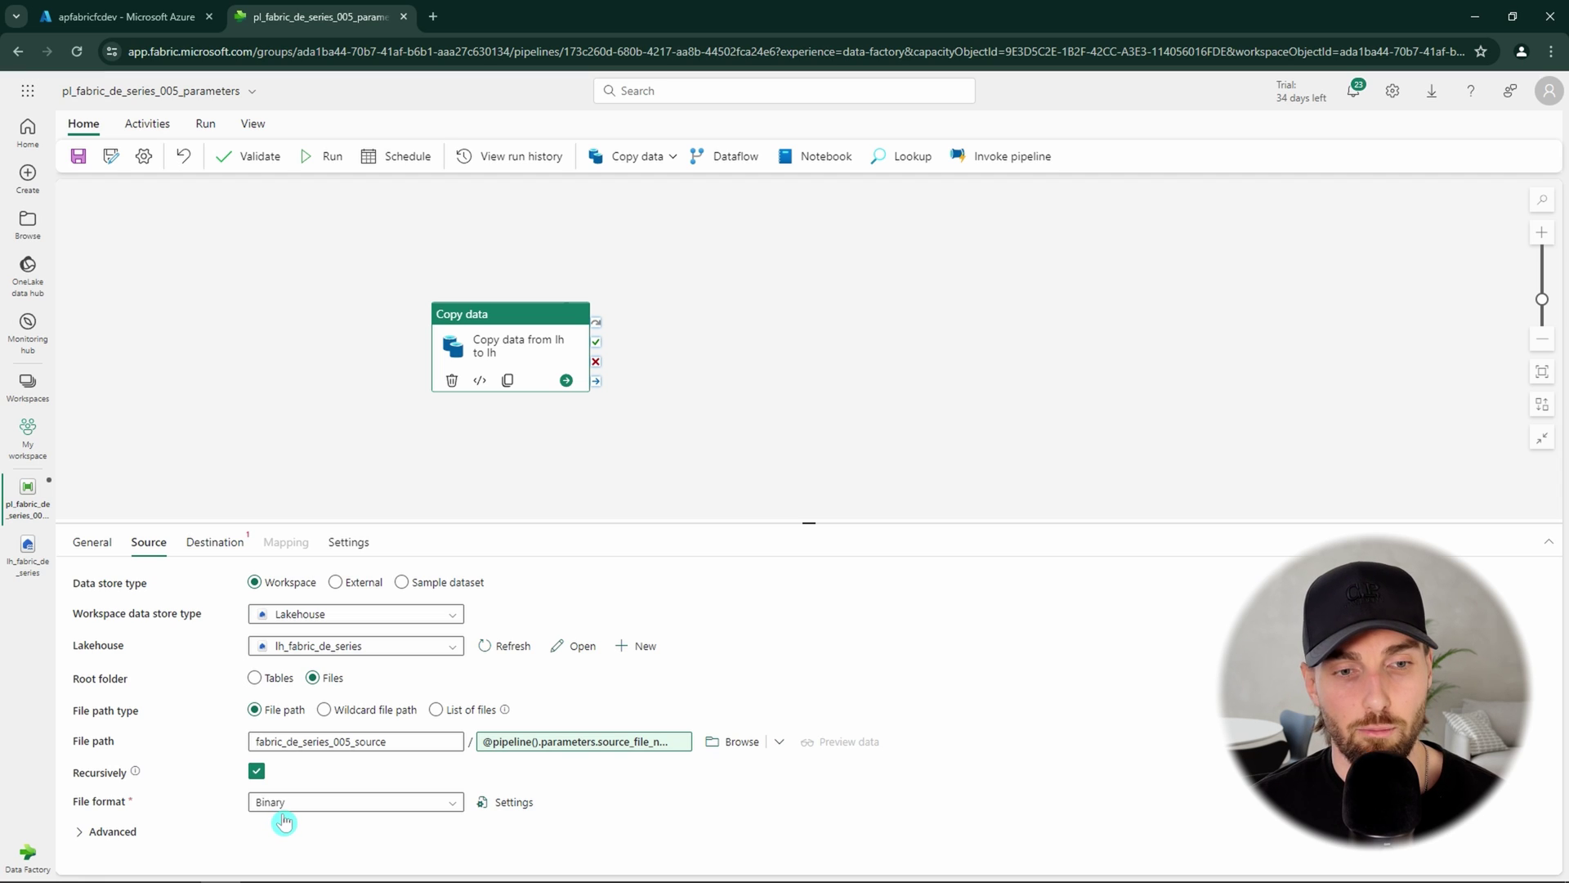
Set the copy destination to workspace lakehouse lh_fabric_de_series, Files, folder fabric_de_series_005_destination
left_click(222, 553)
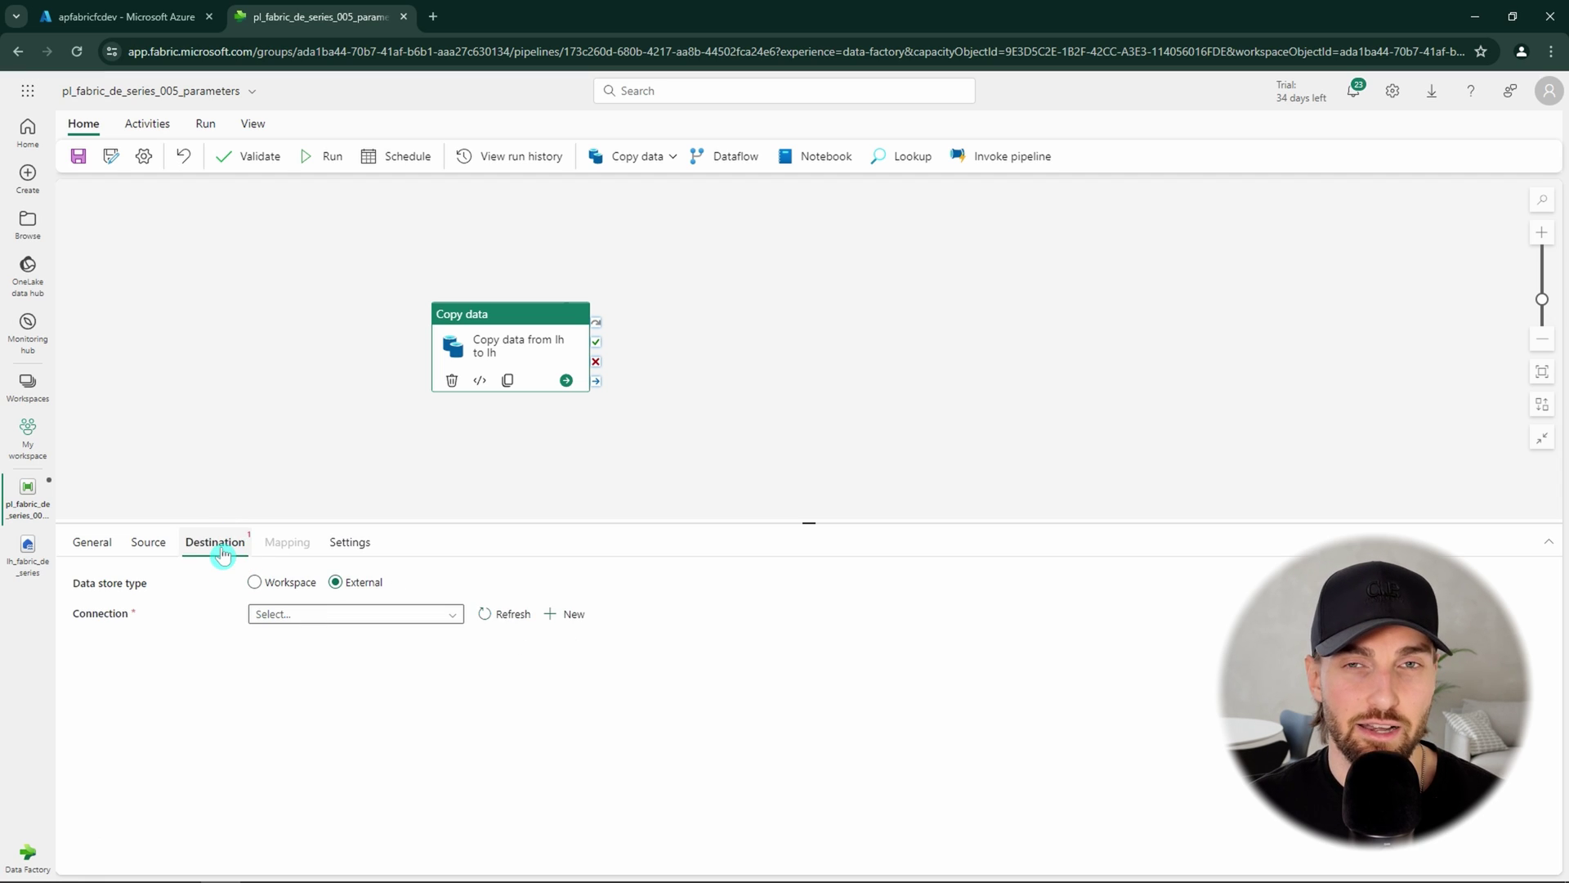
left_click(255, 583)
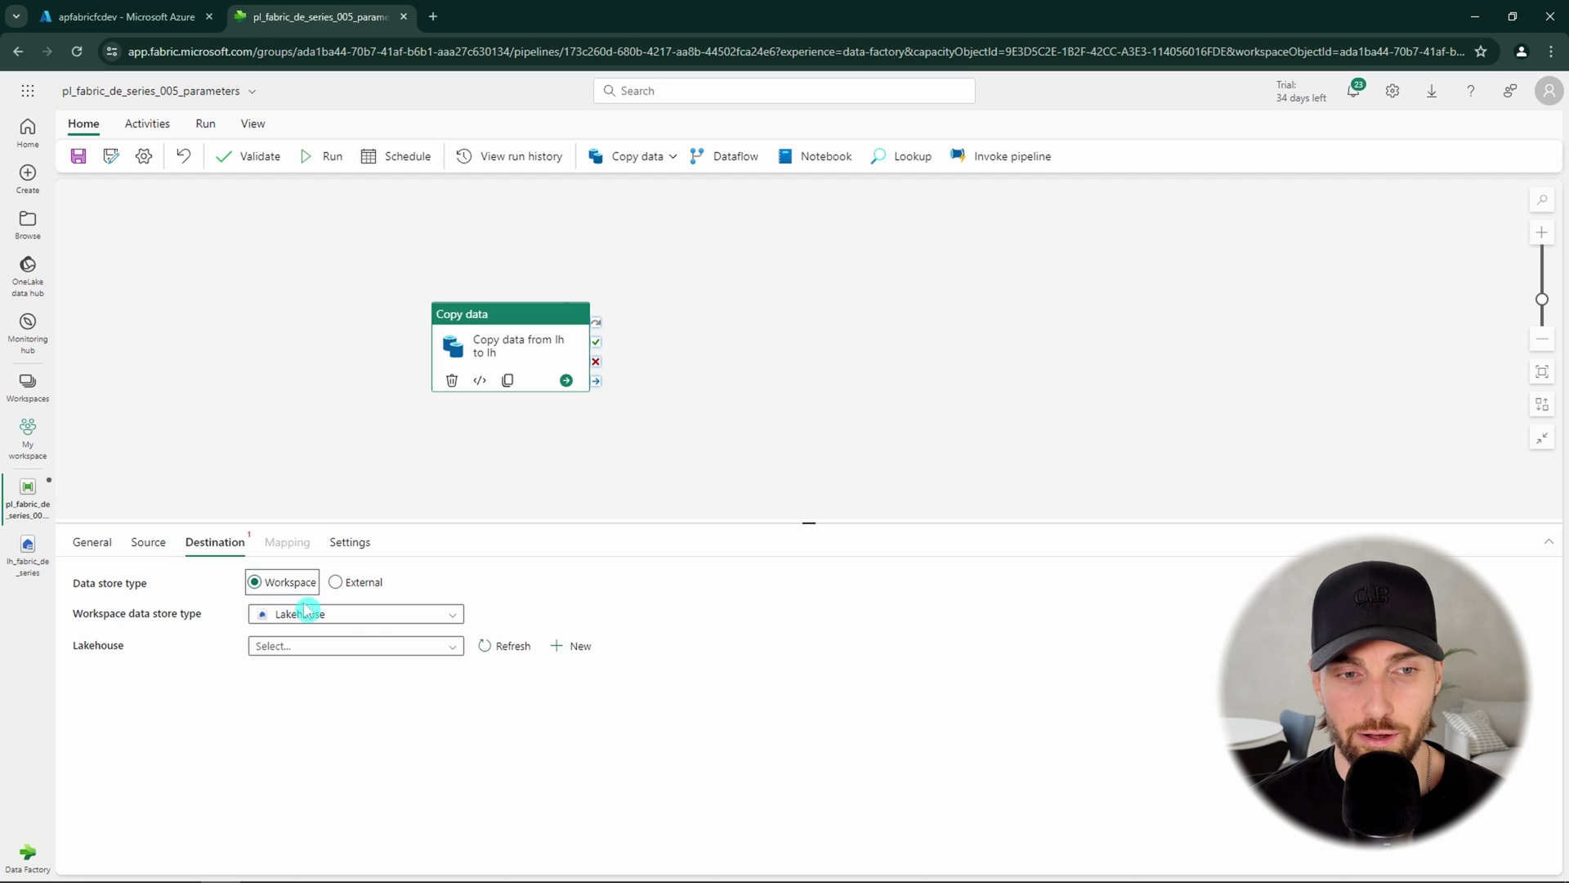
left_click(390, 650)
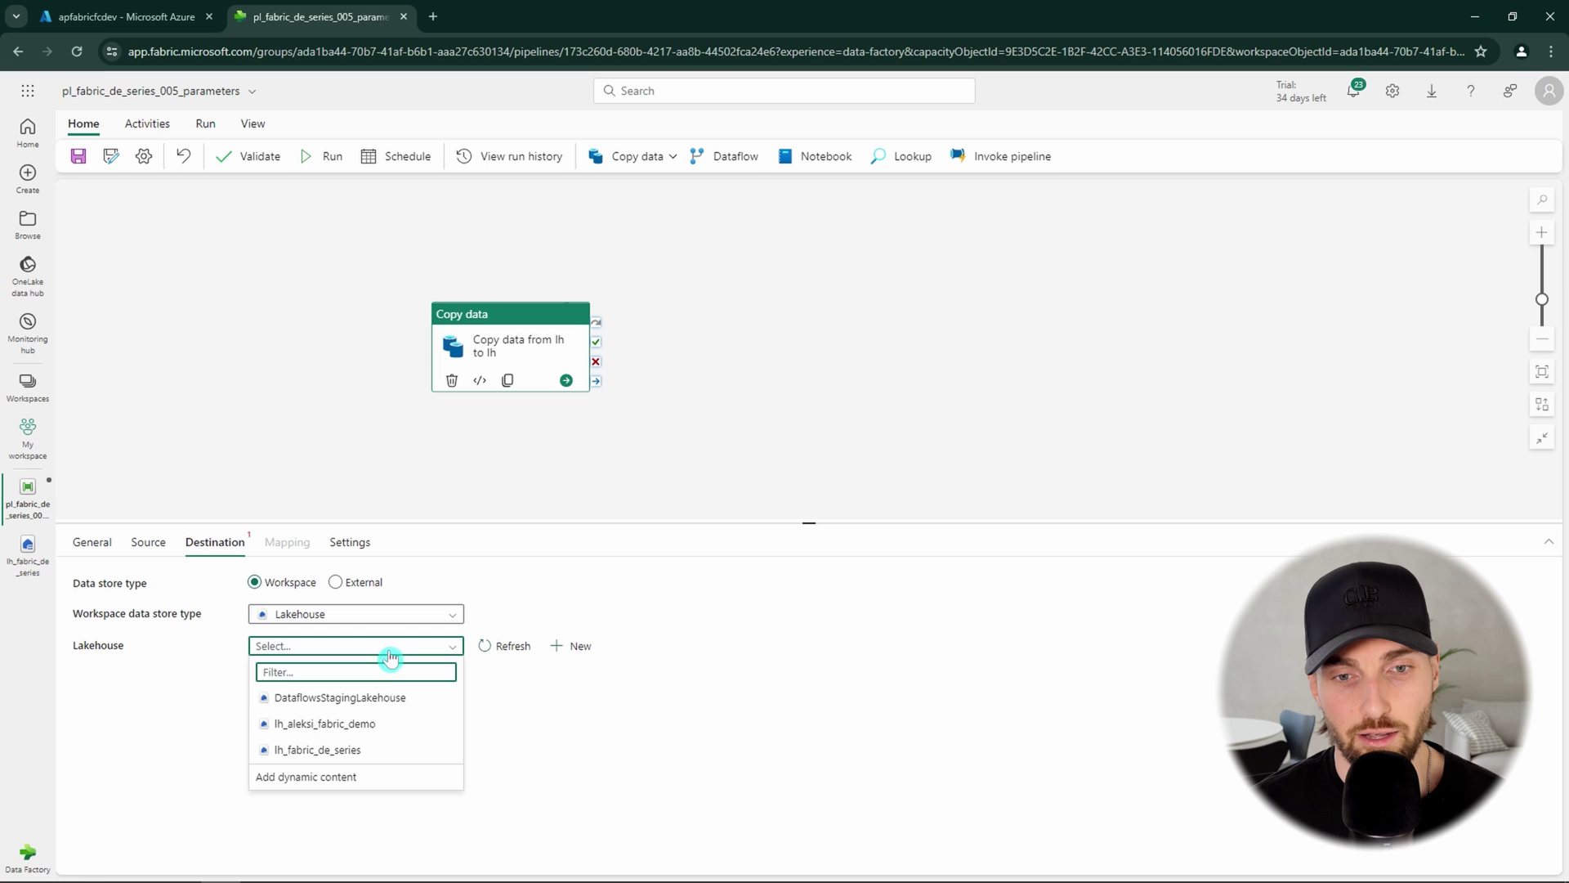
left_click(380, 757)
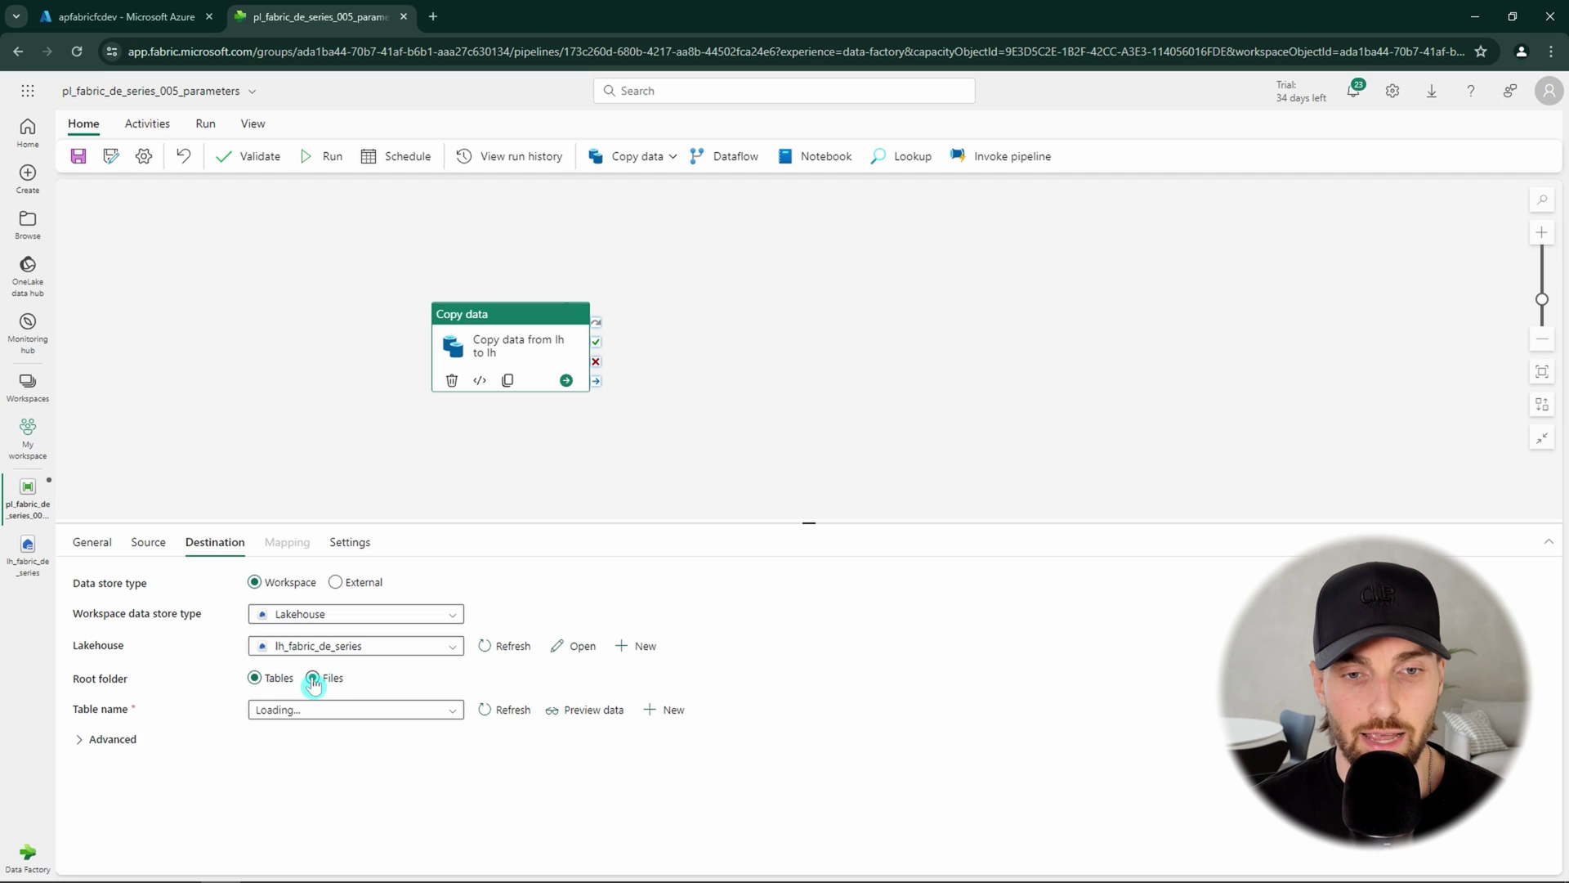
left_click(313, 681)
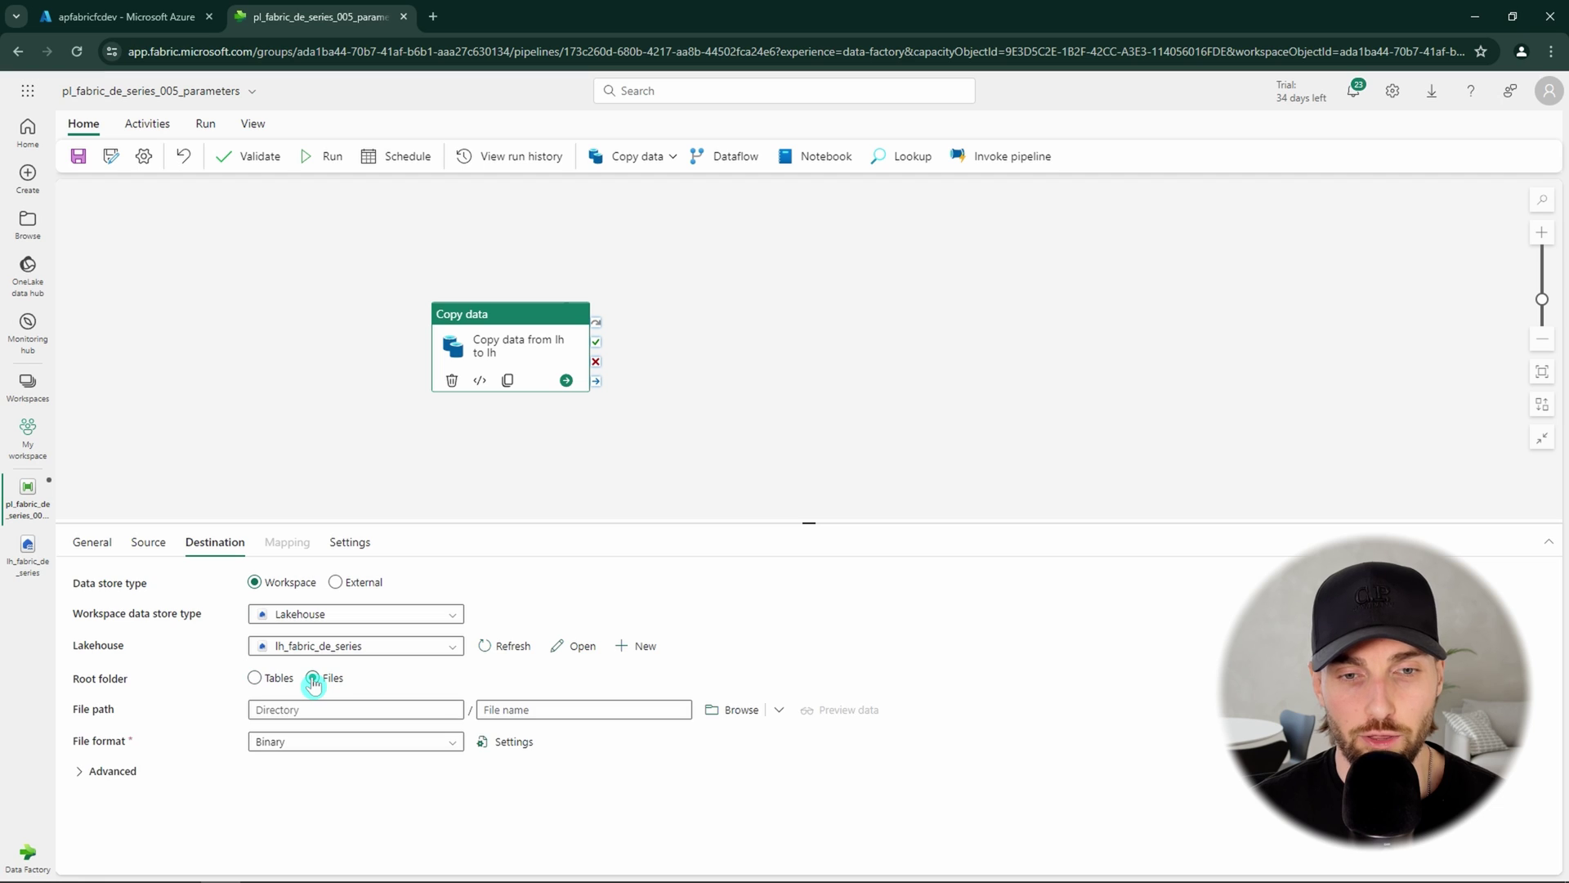
left_click(741, 710)
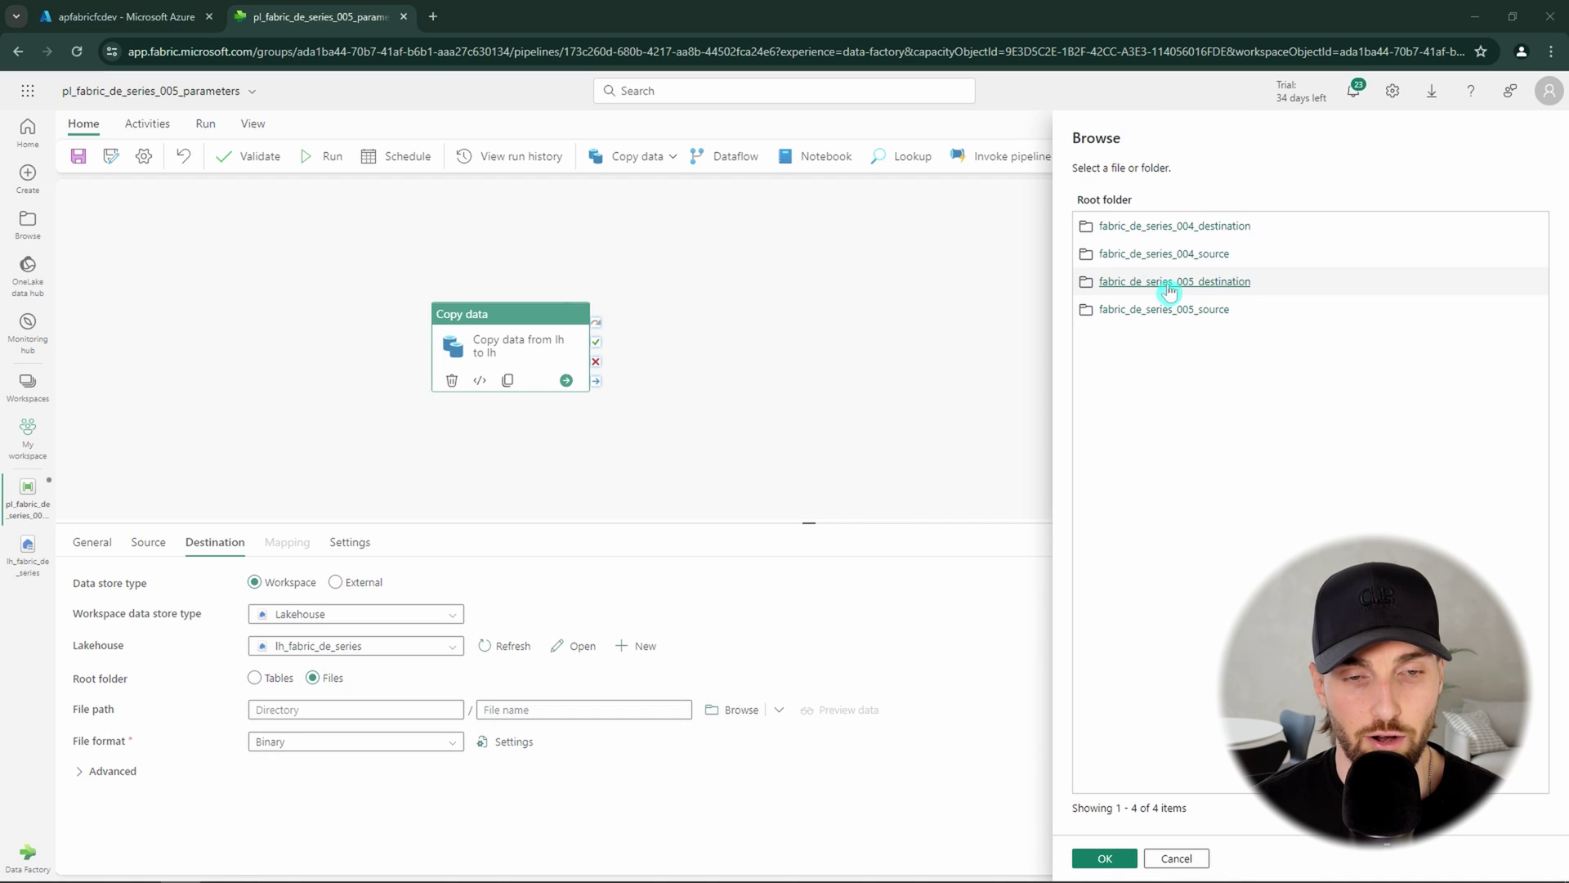
left_click(1169, 288)
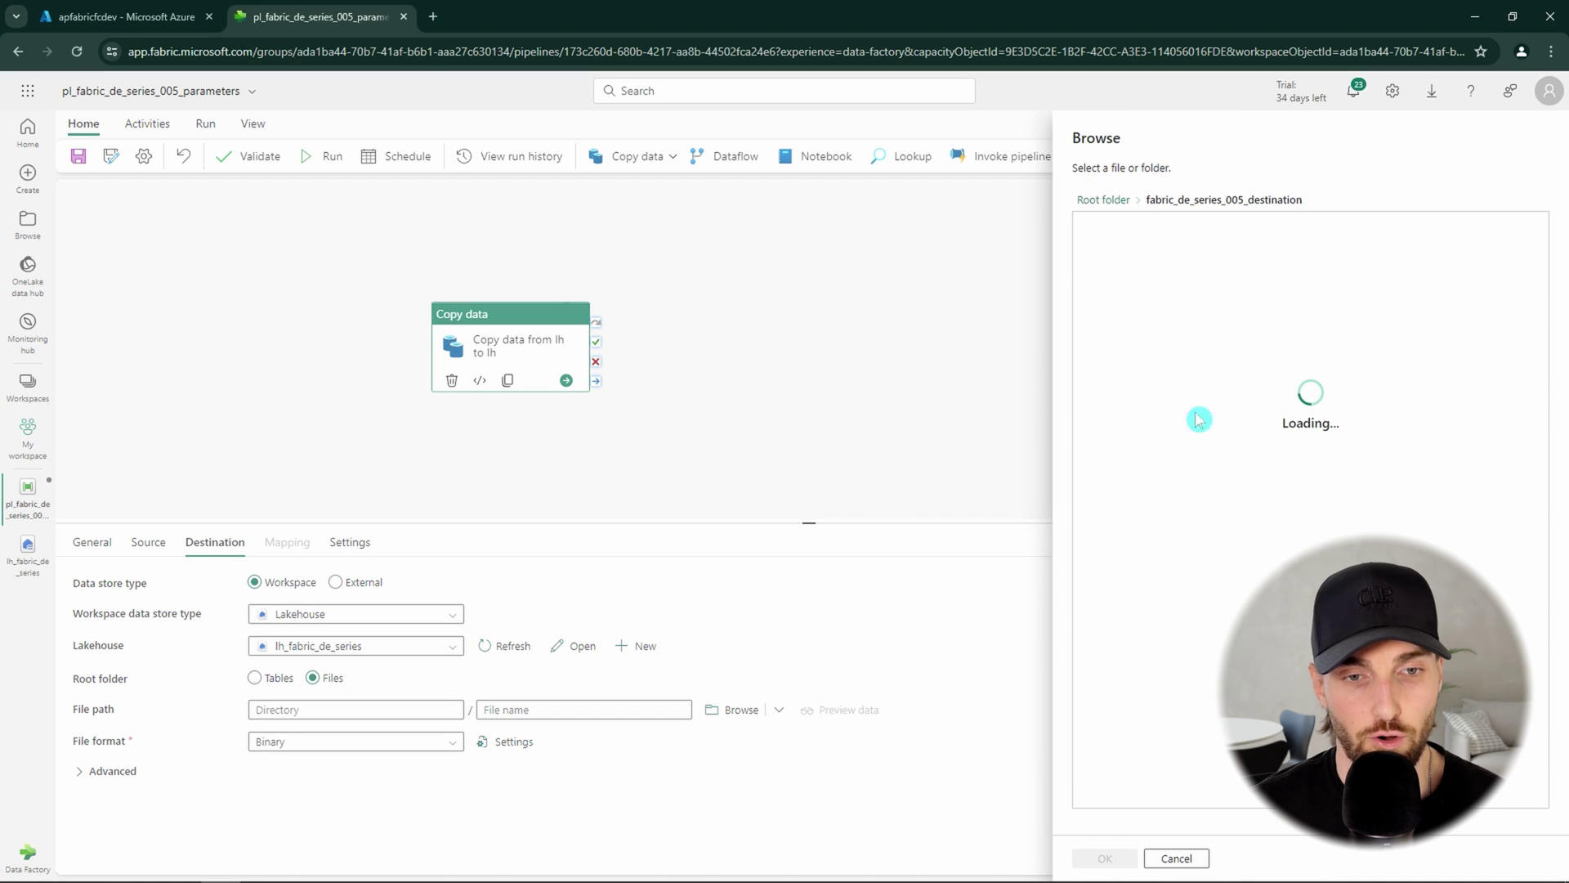
left_click(1105, 858)
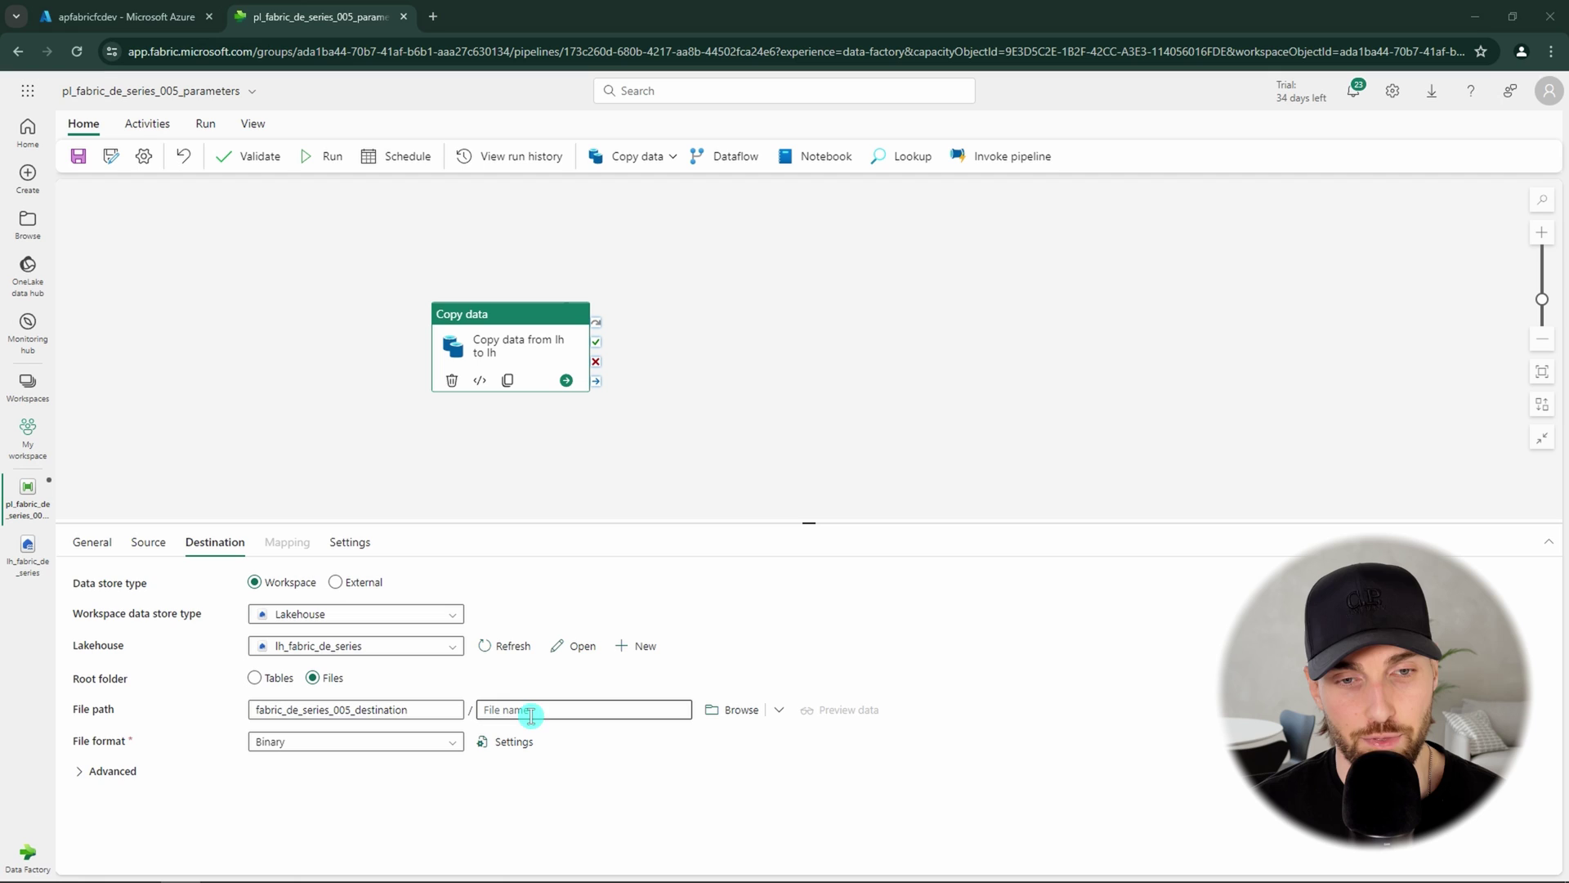
left_click(589, 709)
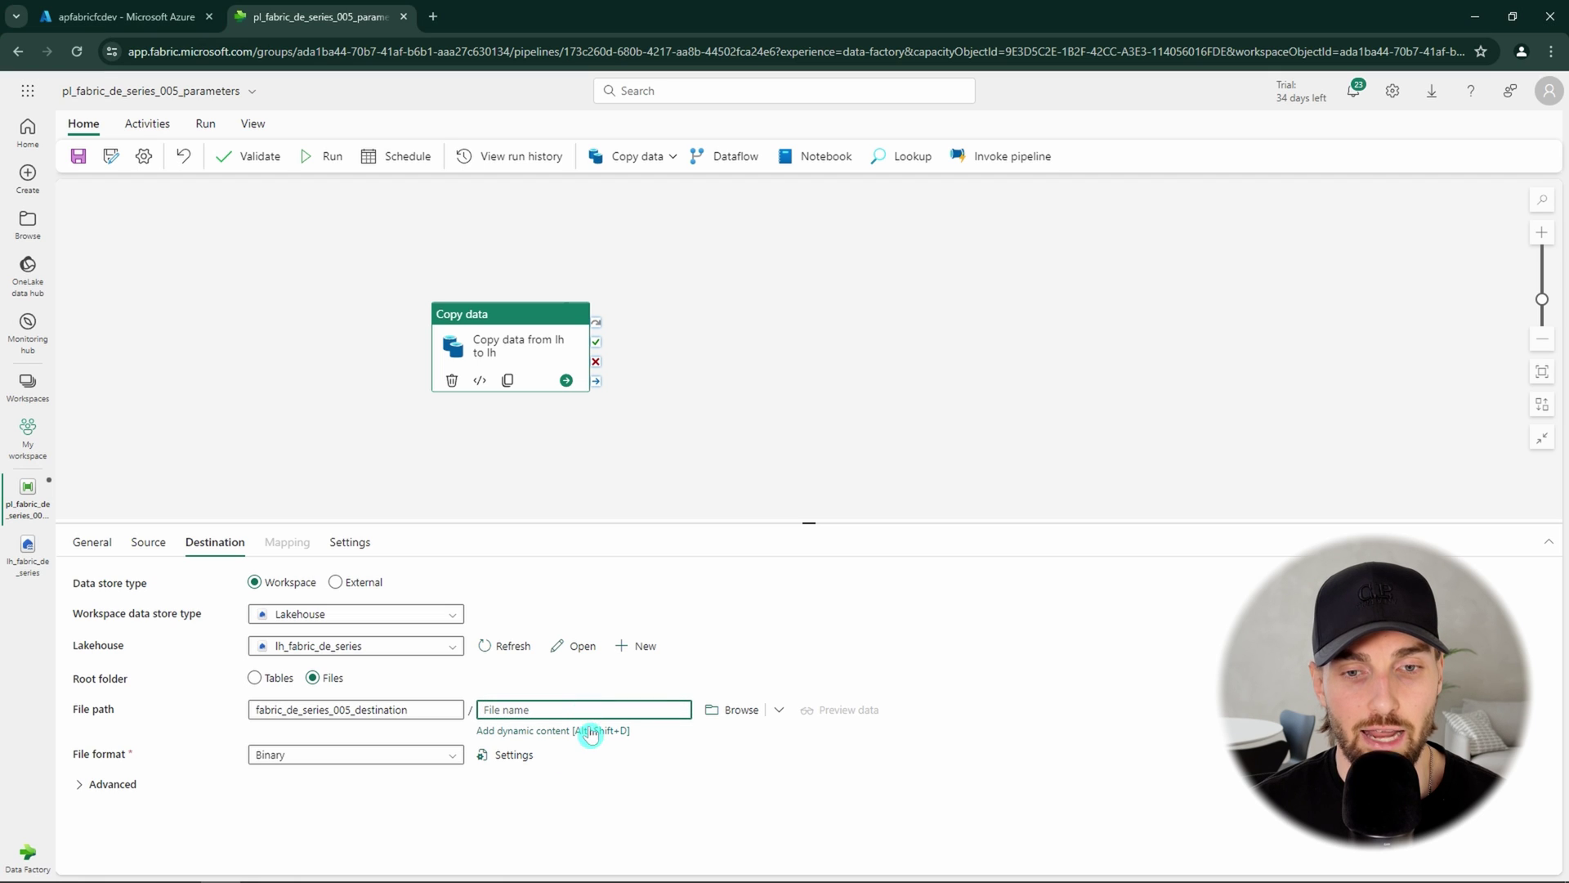
left_click(569, 737)
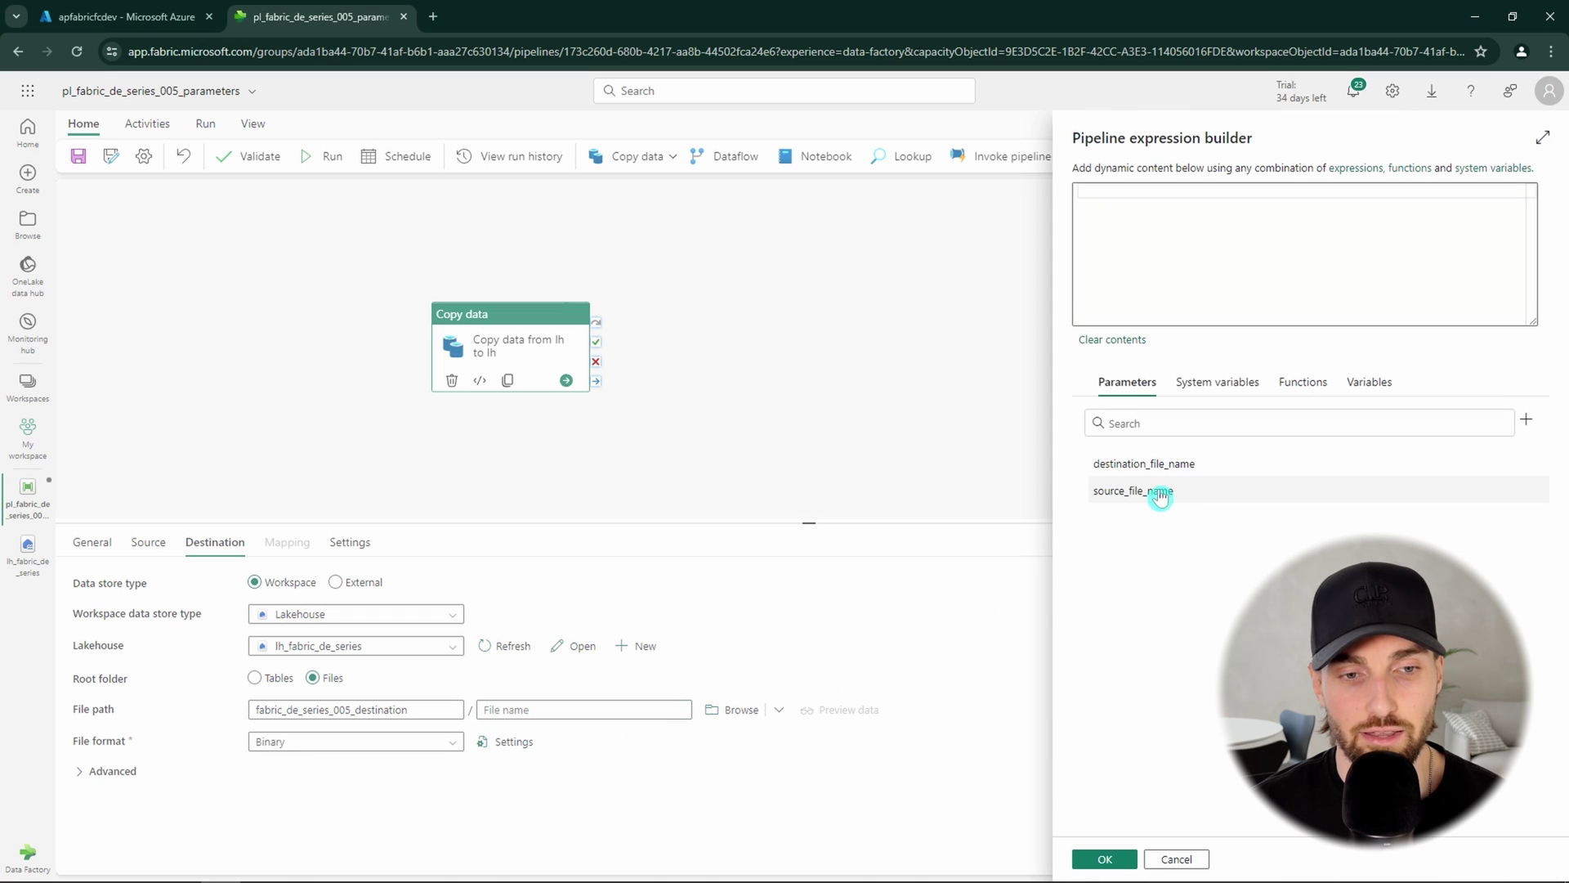
left_click(1160, 477)
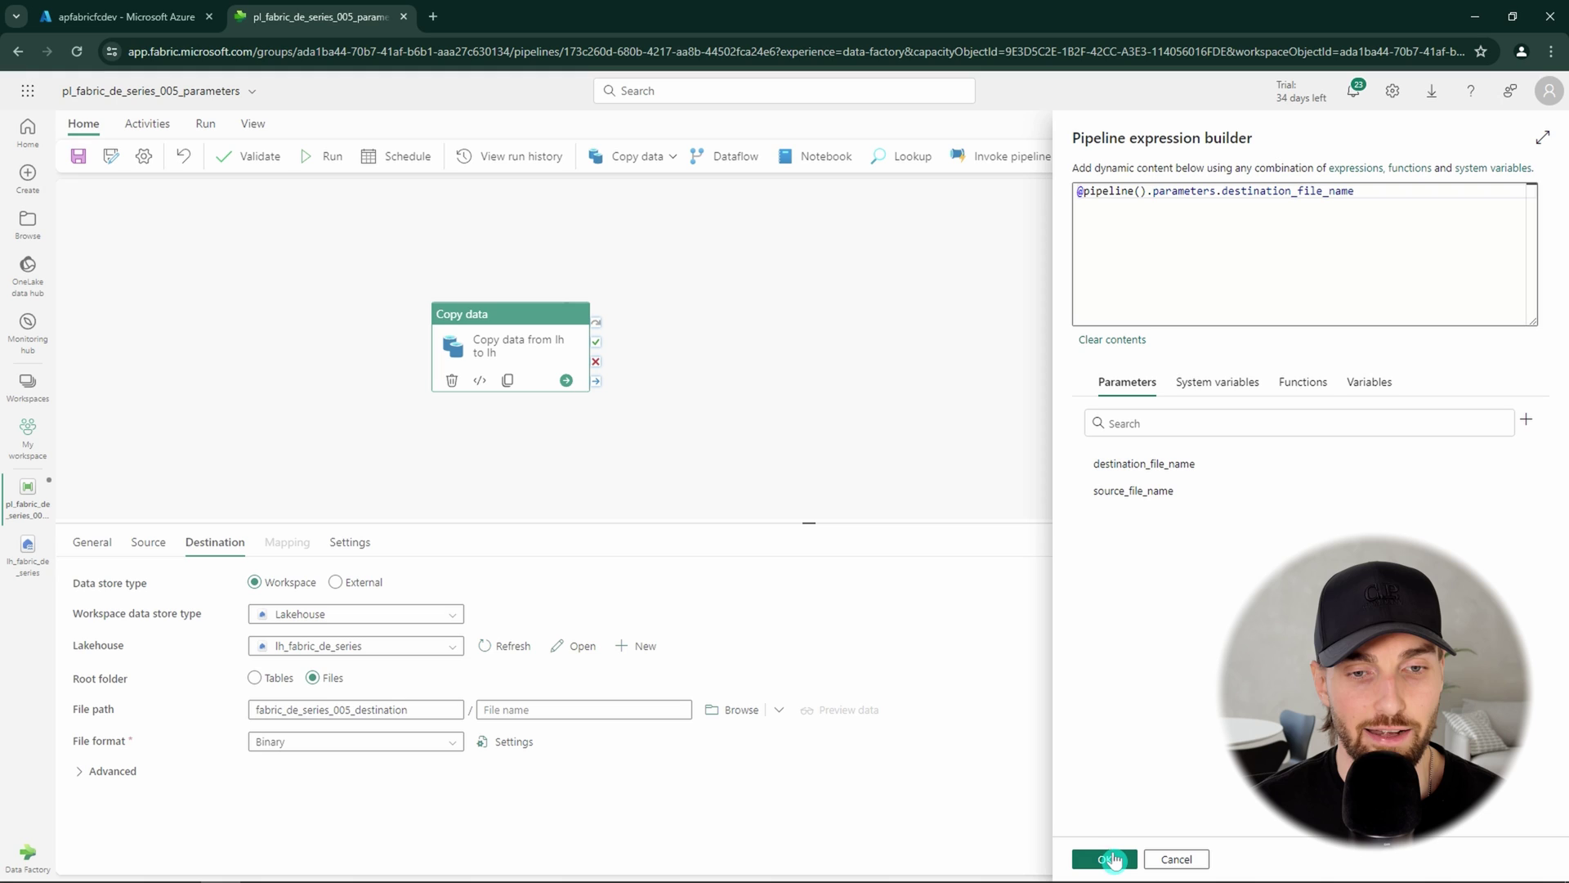
left_click(1110, 860)
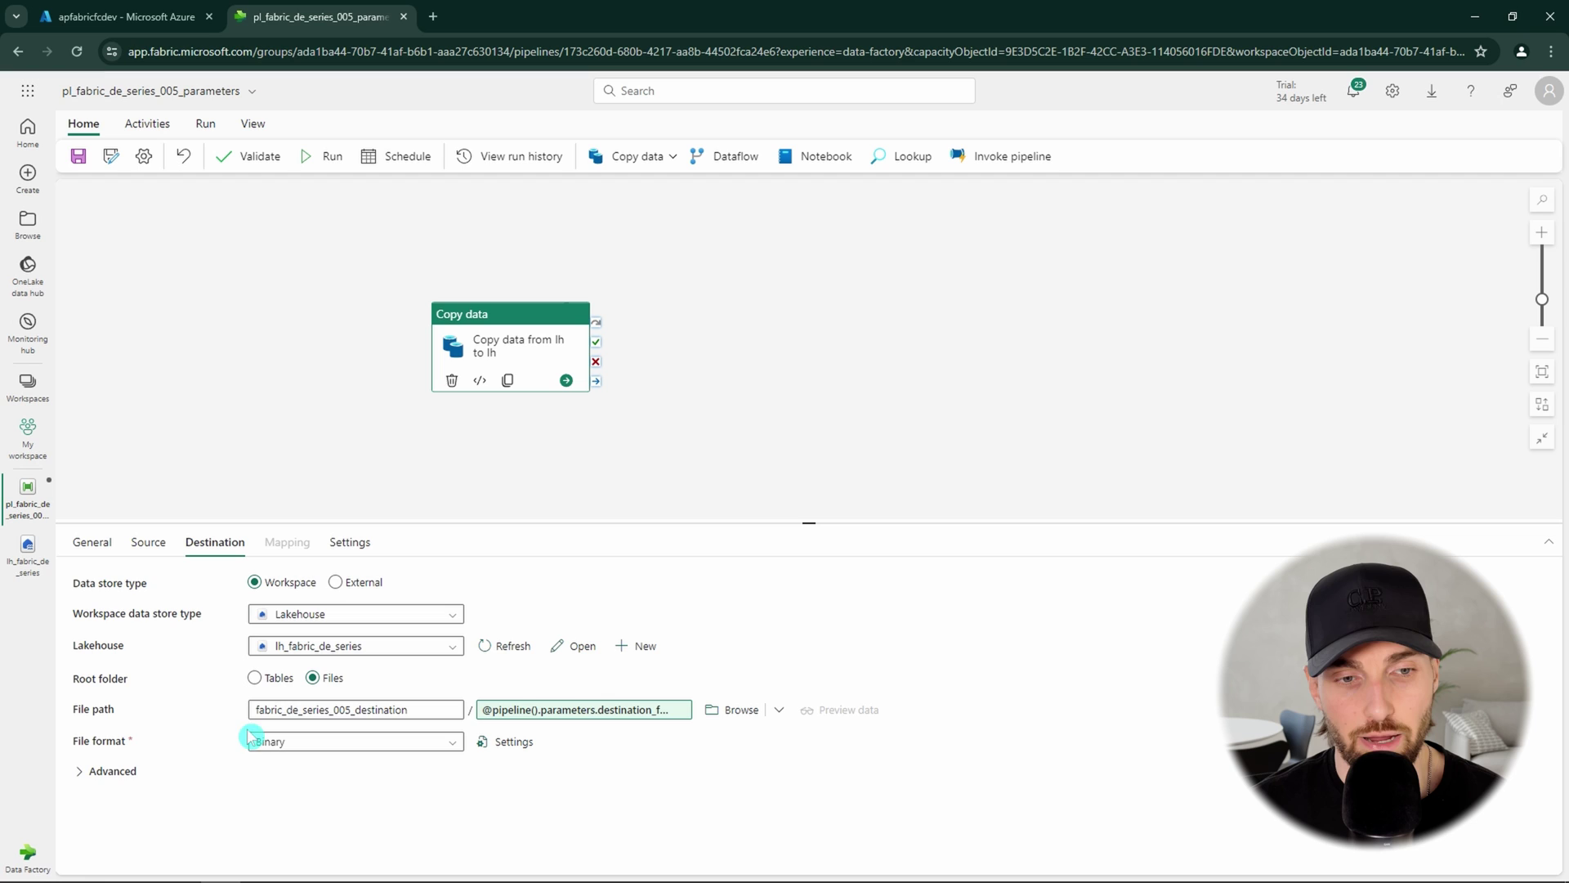
left_click(148, 543)
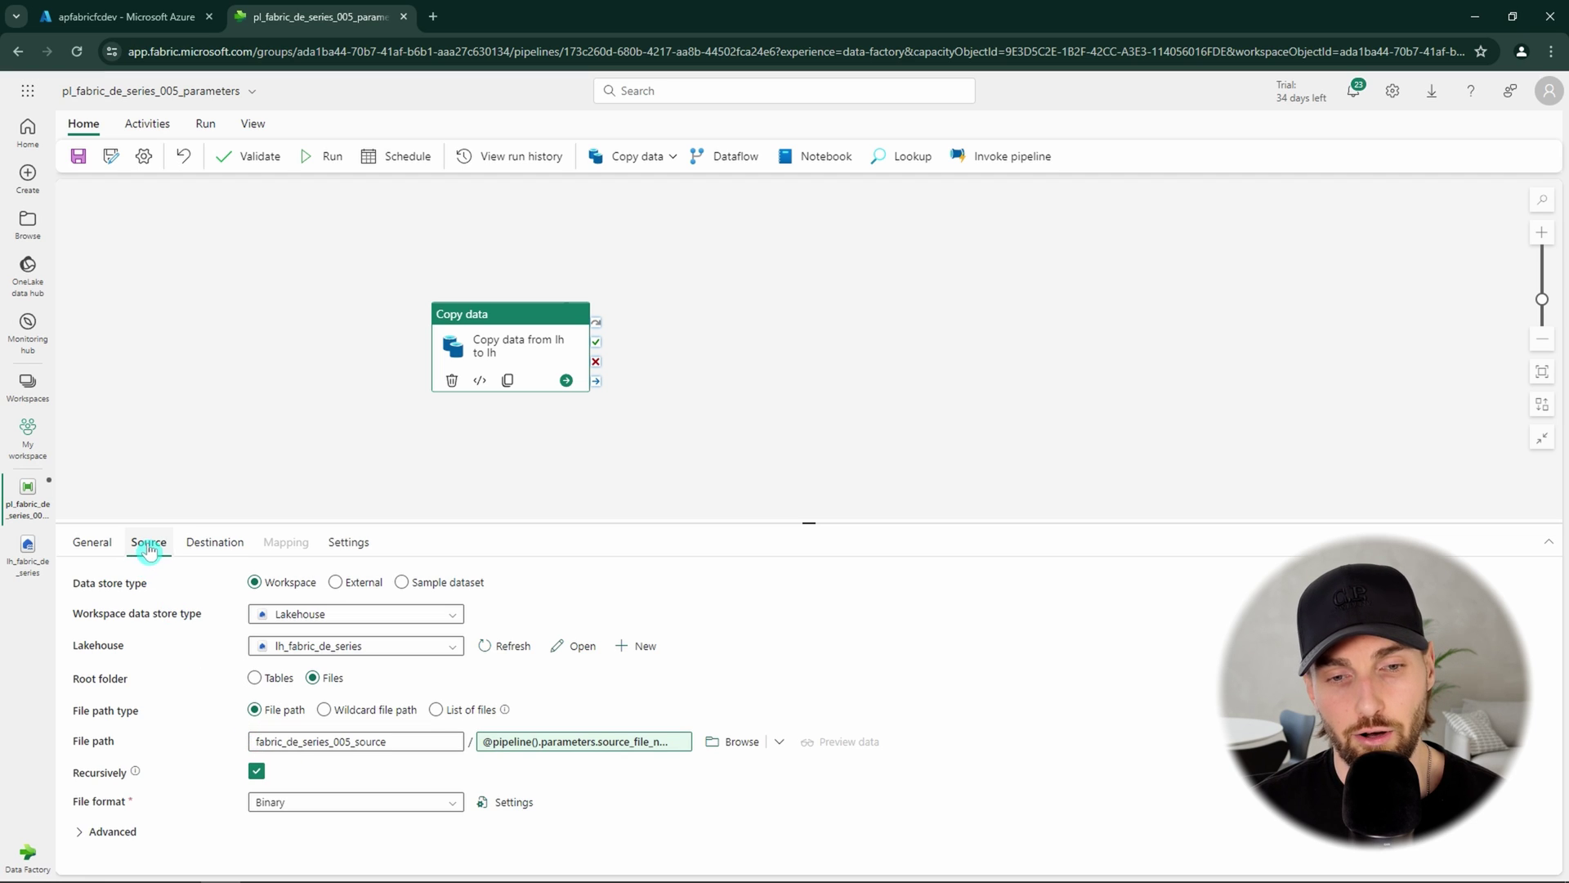
left_click(203, 550)
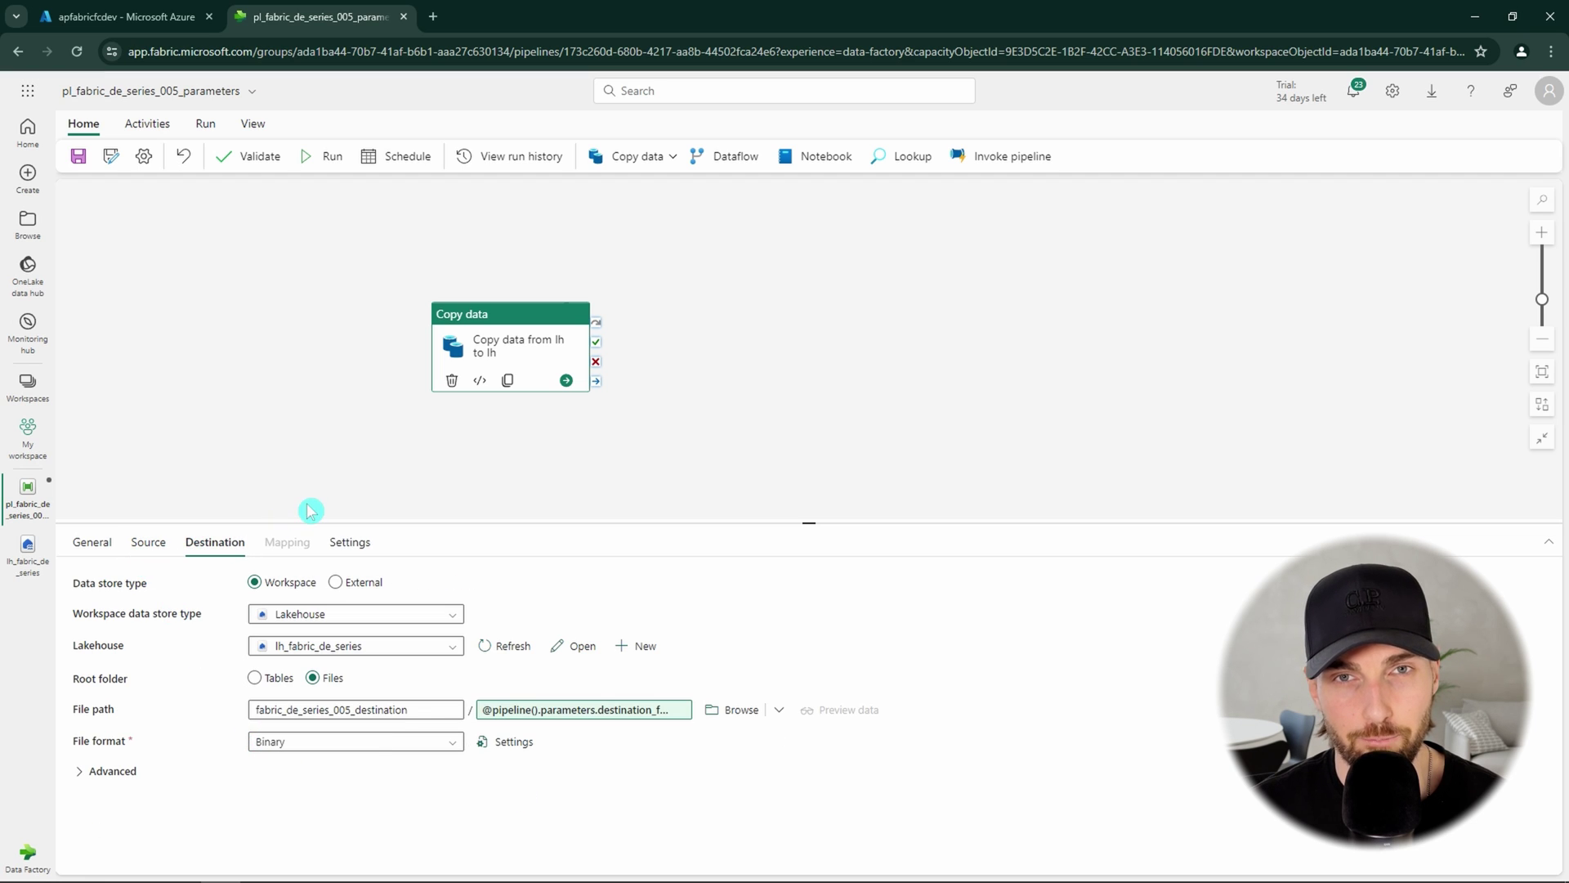
Validate the pipeline, dismiss the validation output, and start a run
left_click(280, 395)
left_click(259, 157)
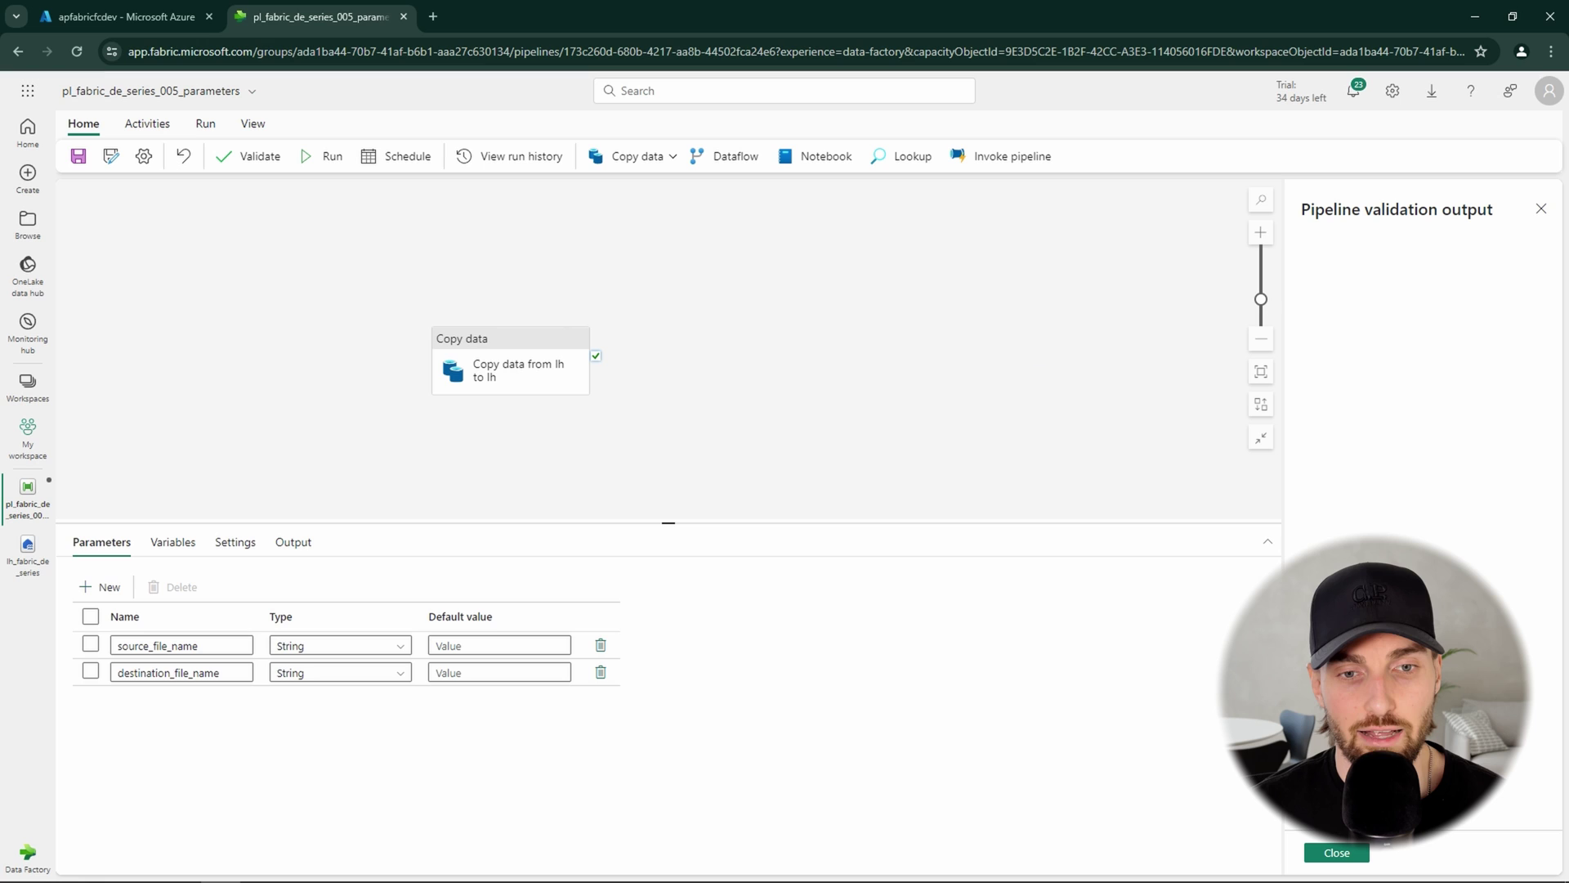
left_click_drag(1529, 587, 1405, 564)
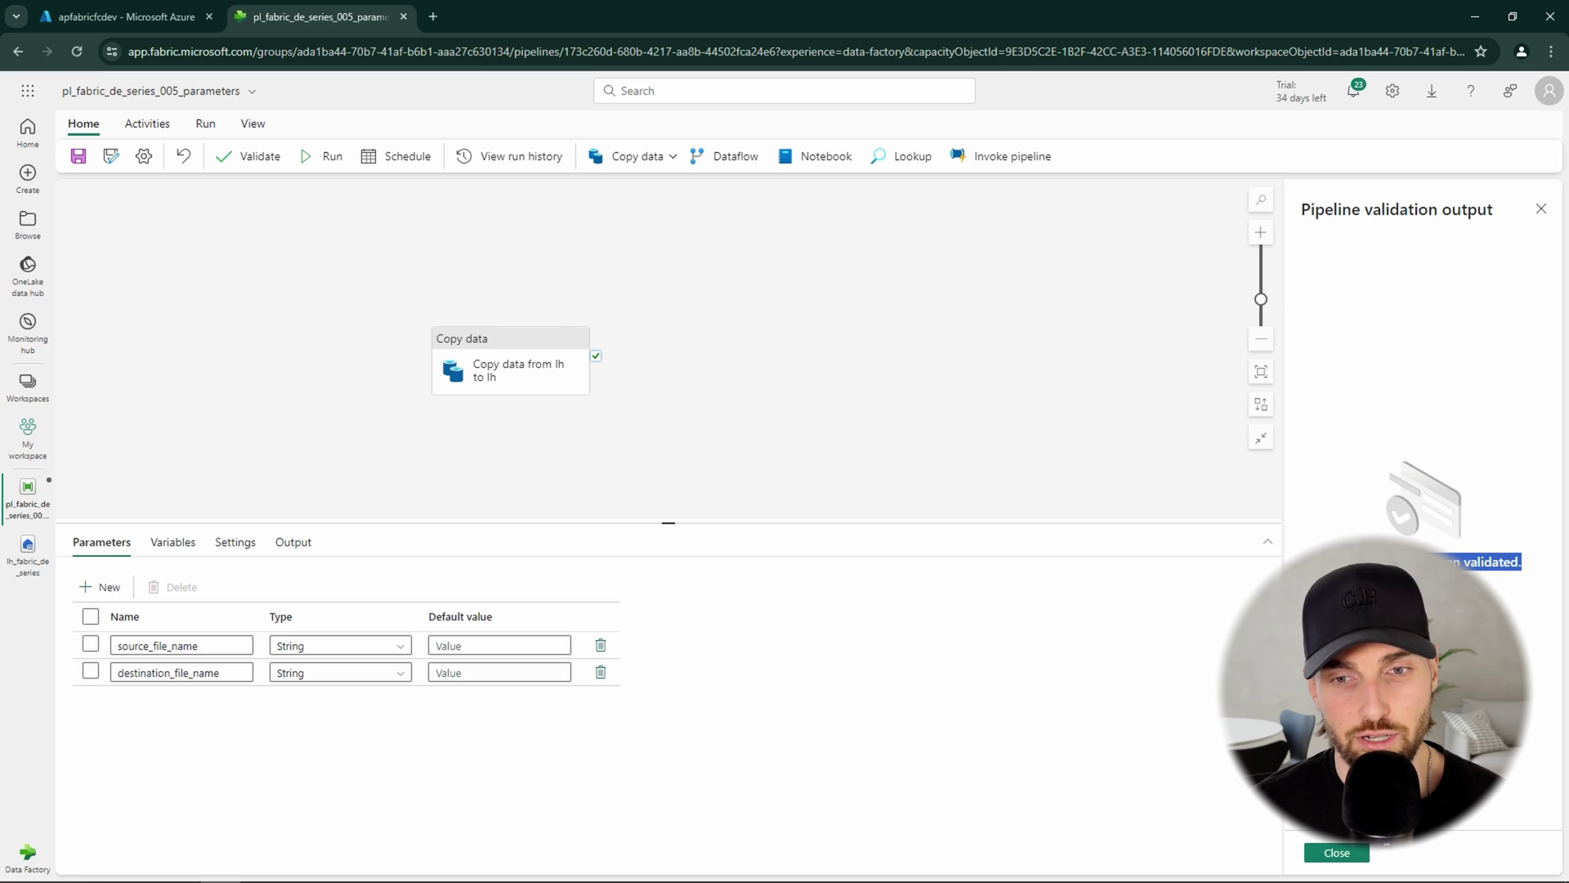
left_click(1389, 695)
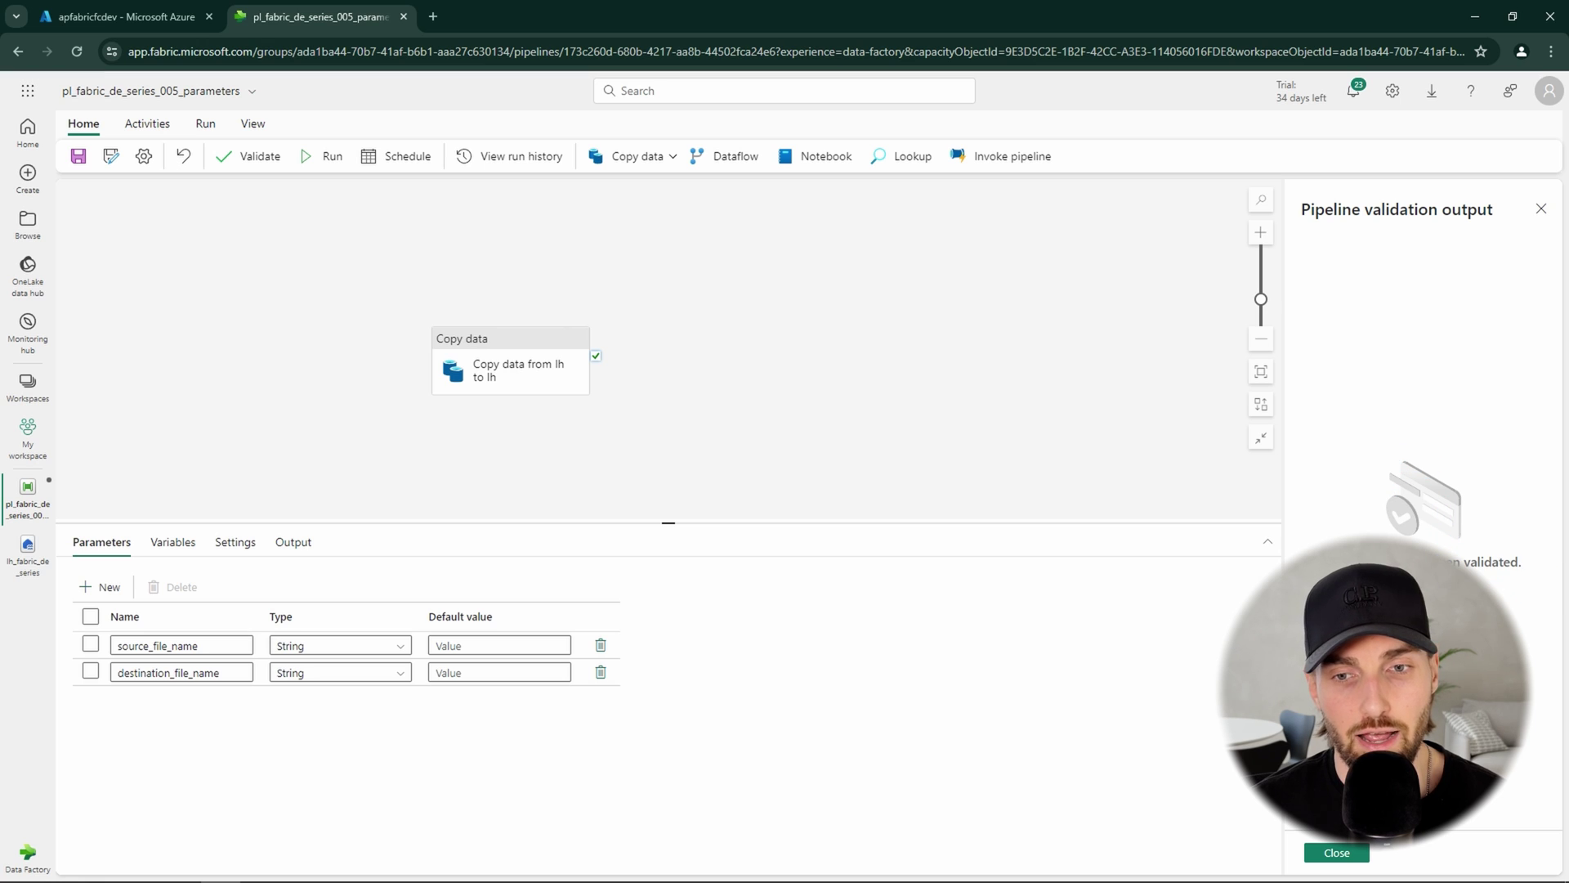
left_click(1335, 853)
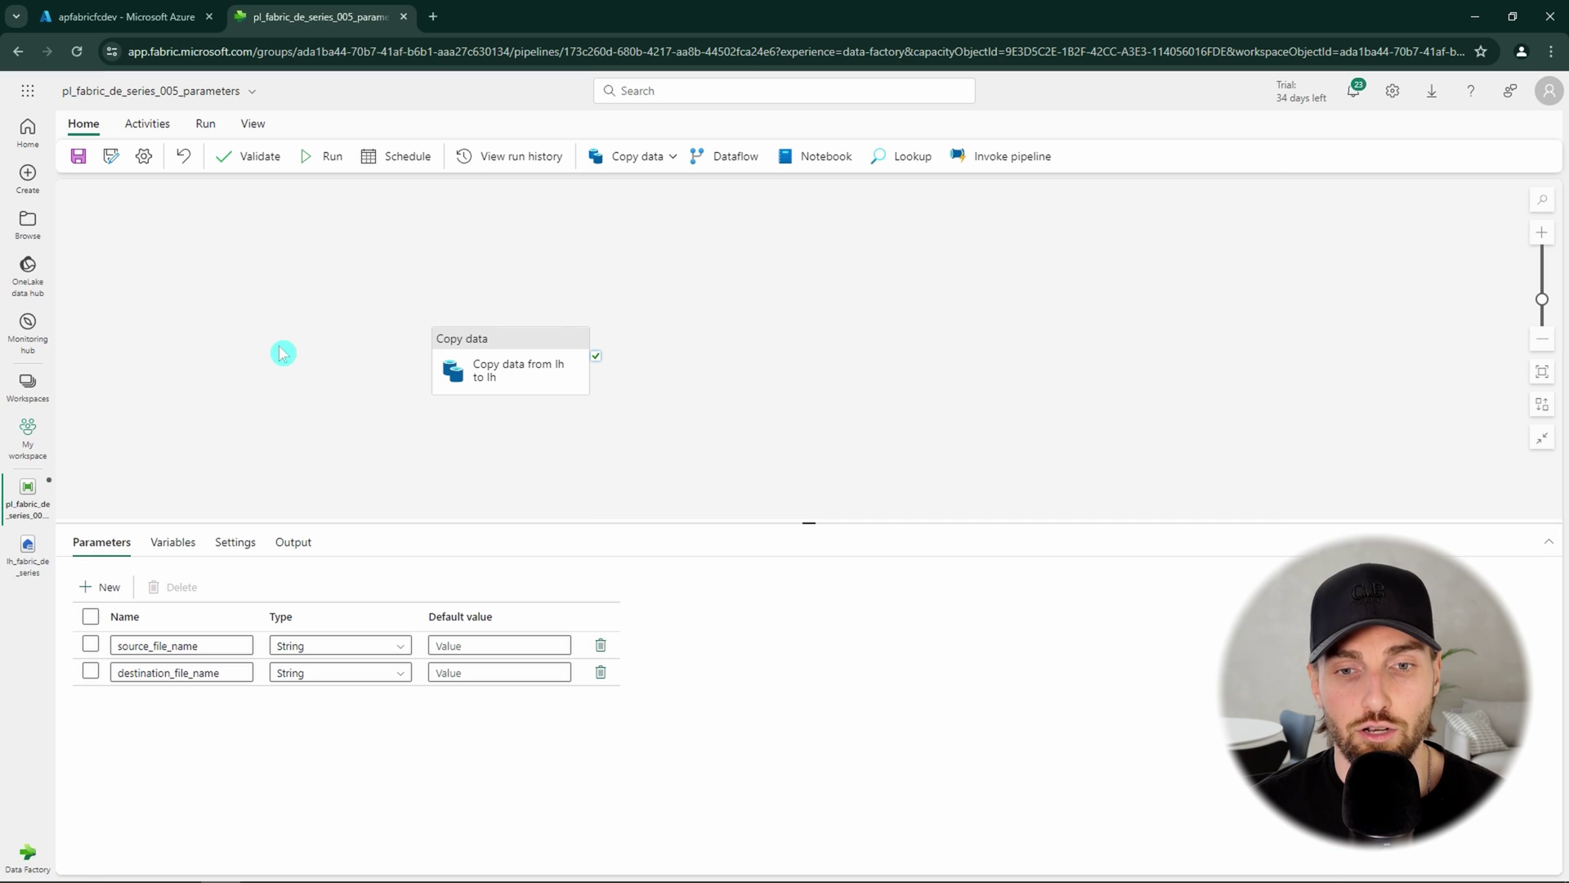
left_click(326, 156)
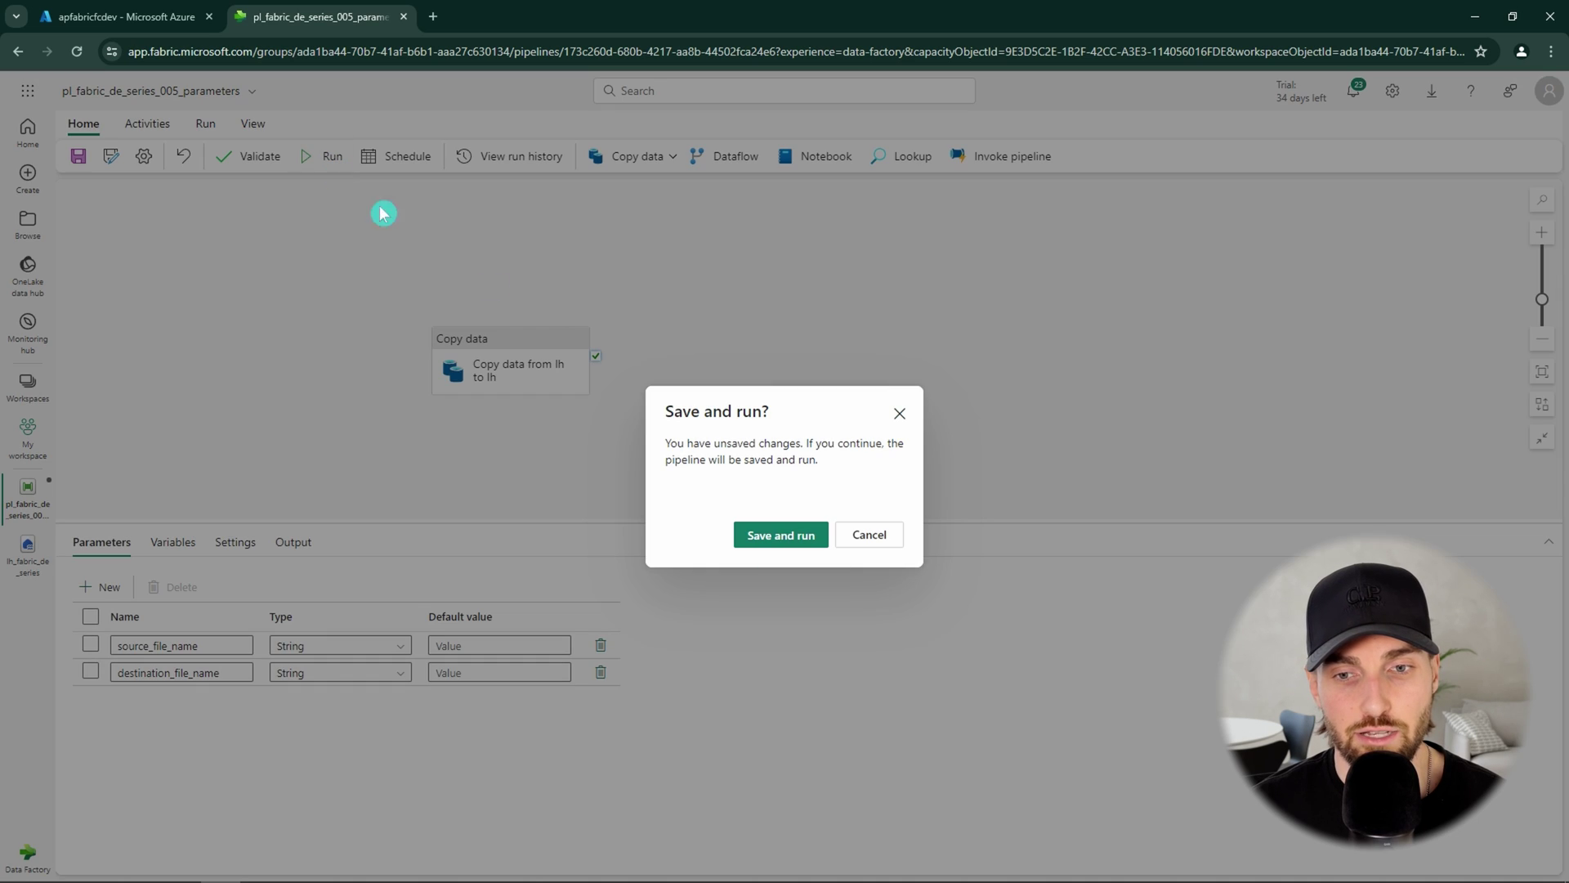
Save and run the pipeline with source_file_name f1_src.txt and destination_file_name f1_dst.txt
left_click(777, 536)
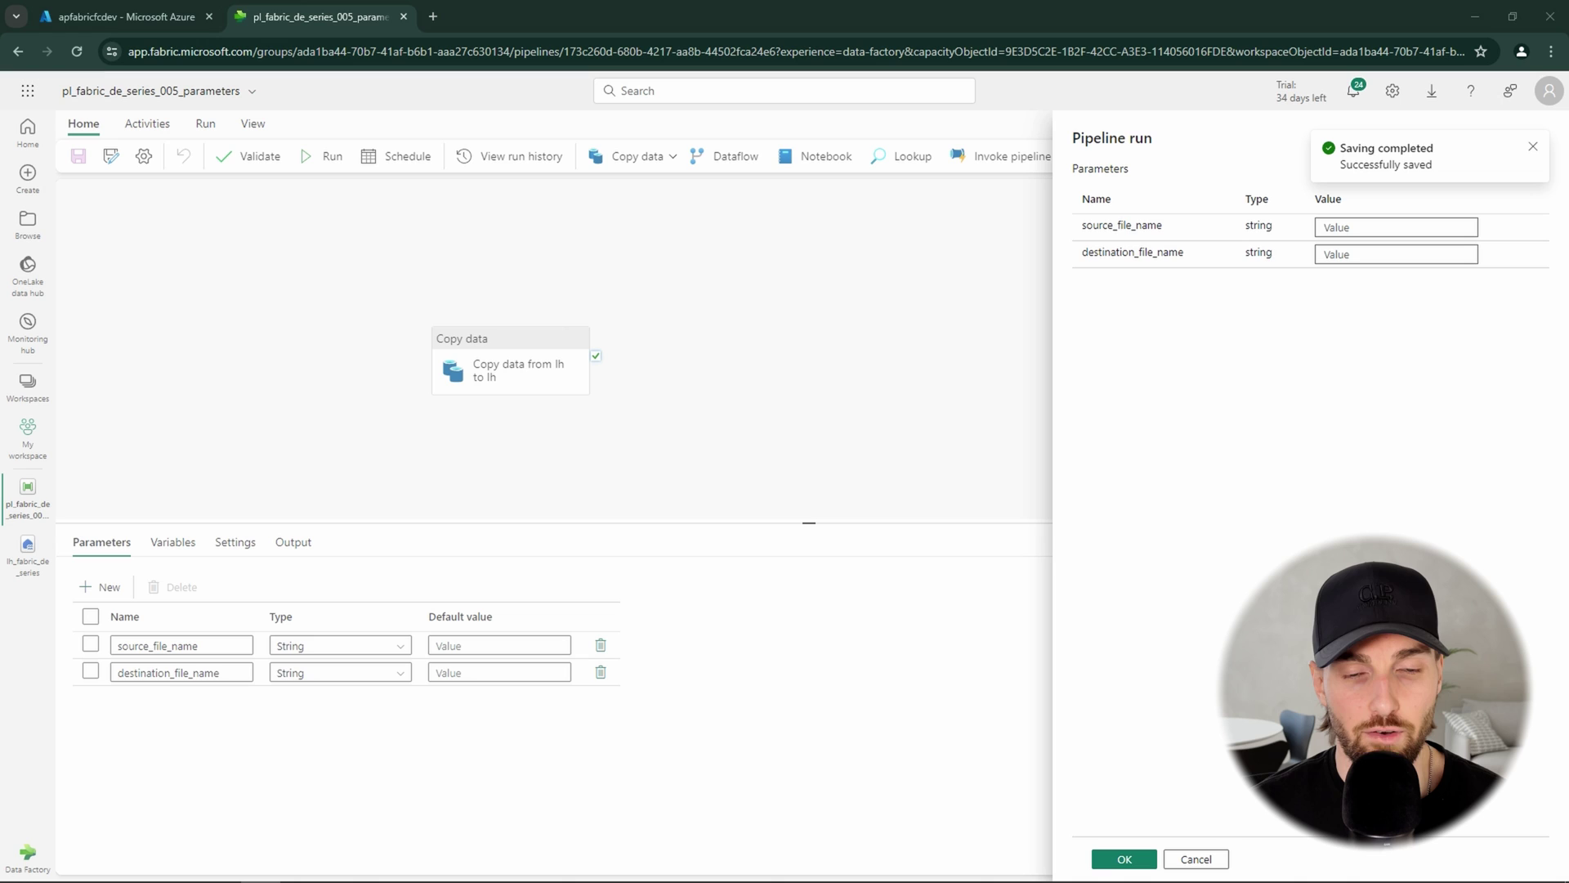
left_click(1363, 227)
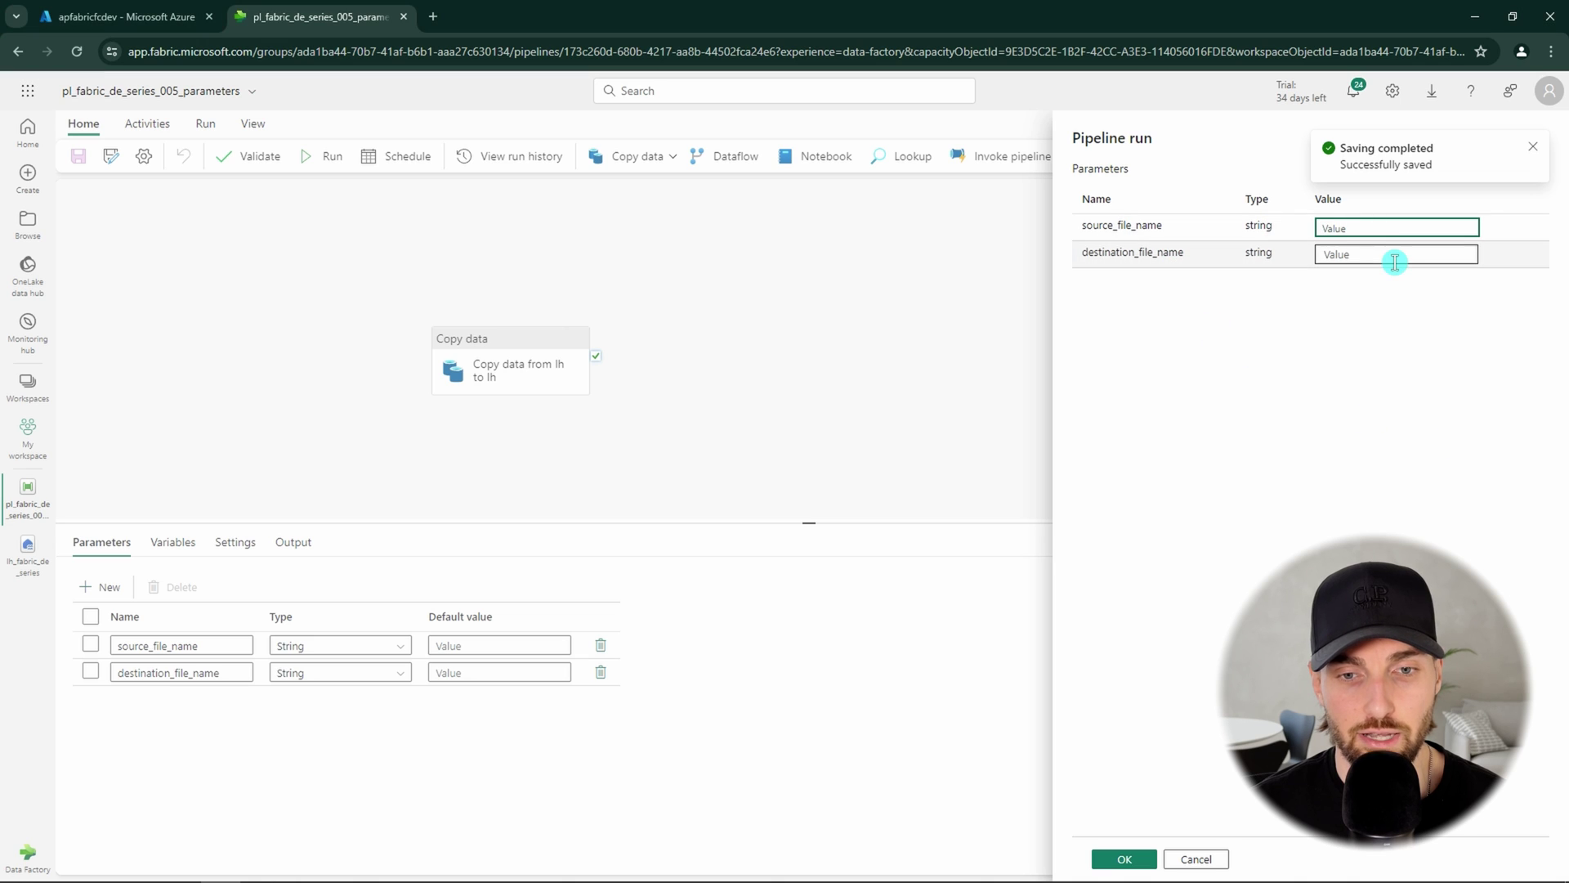
type("f1_src.txt")
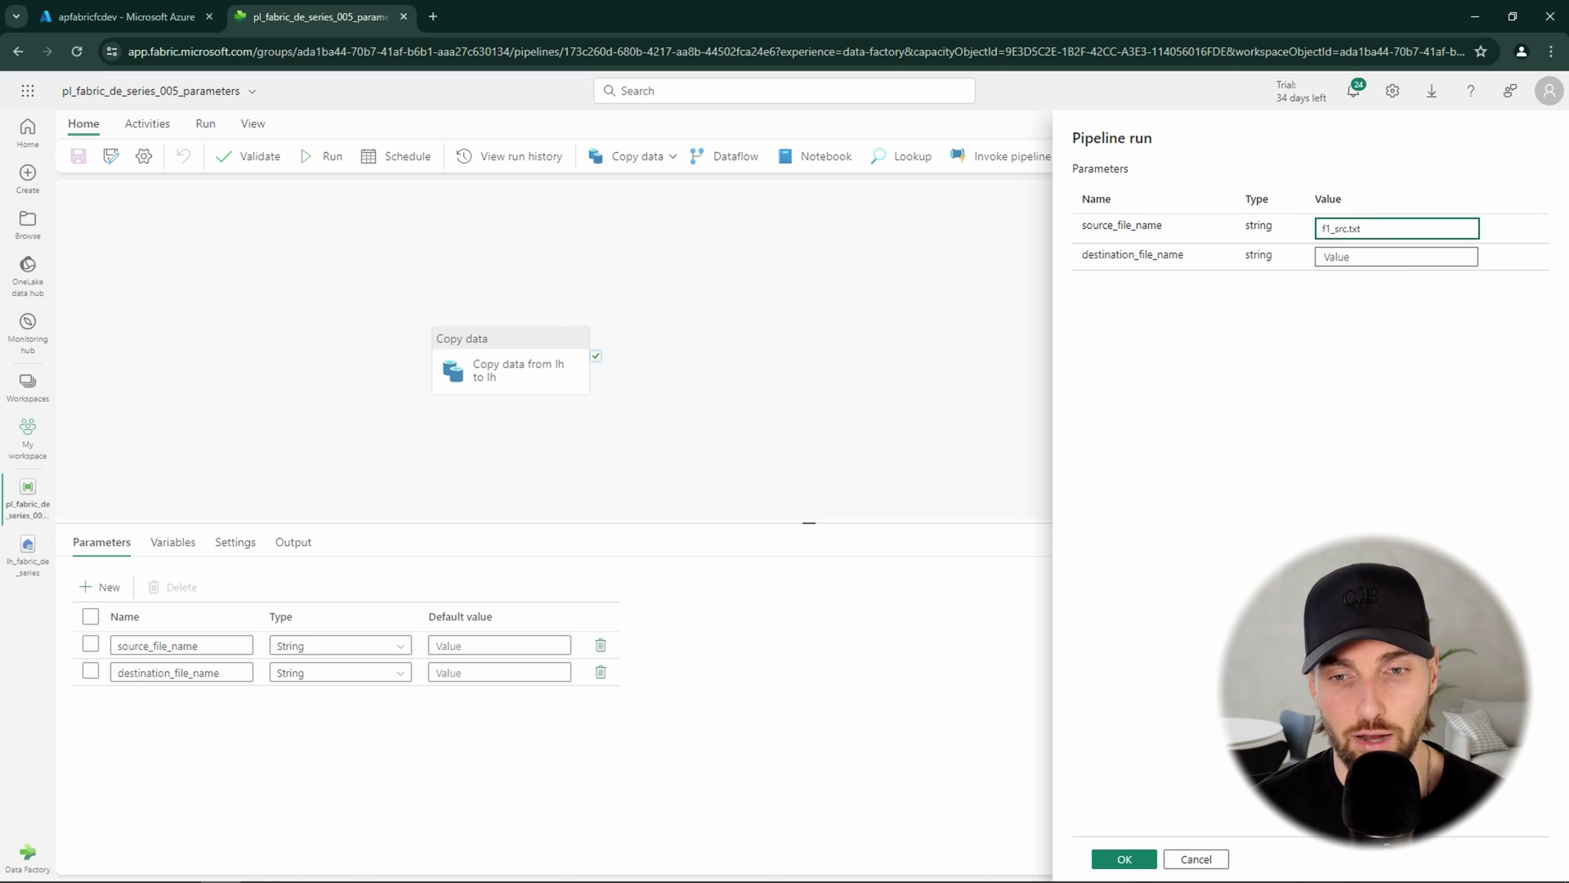
key("alt+Tab")
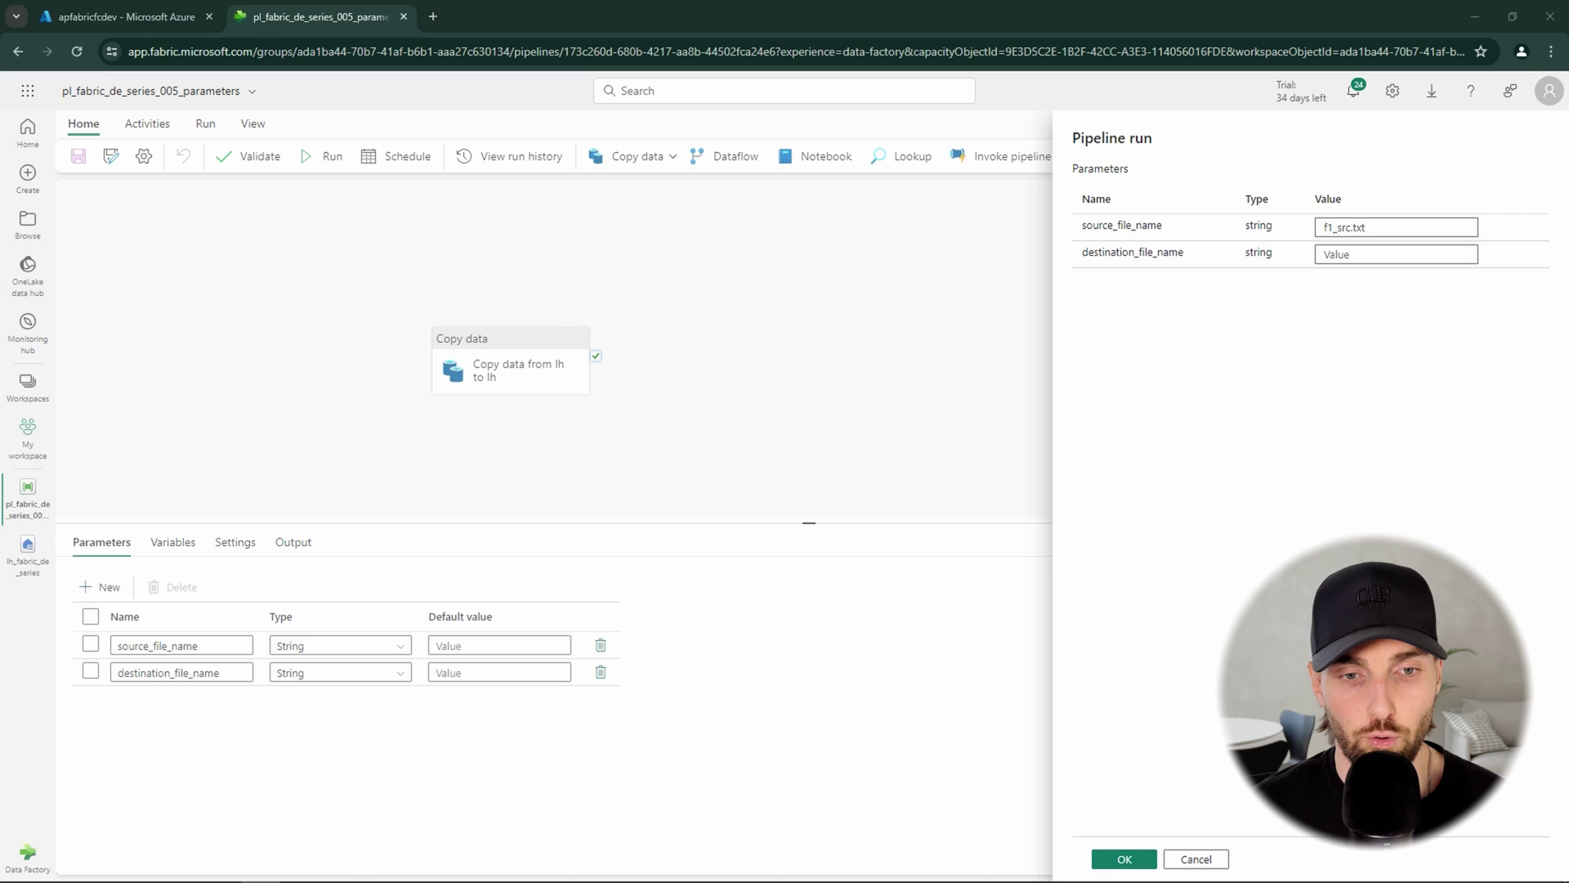
left_click(1331, 250)
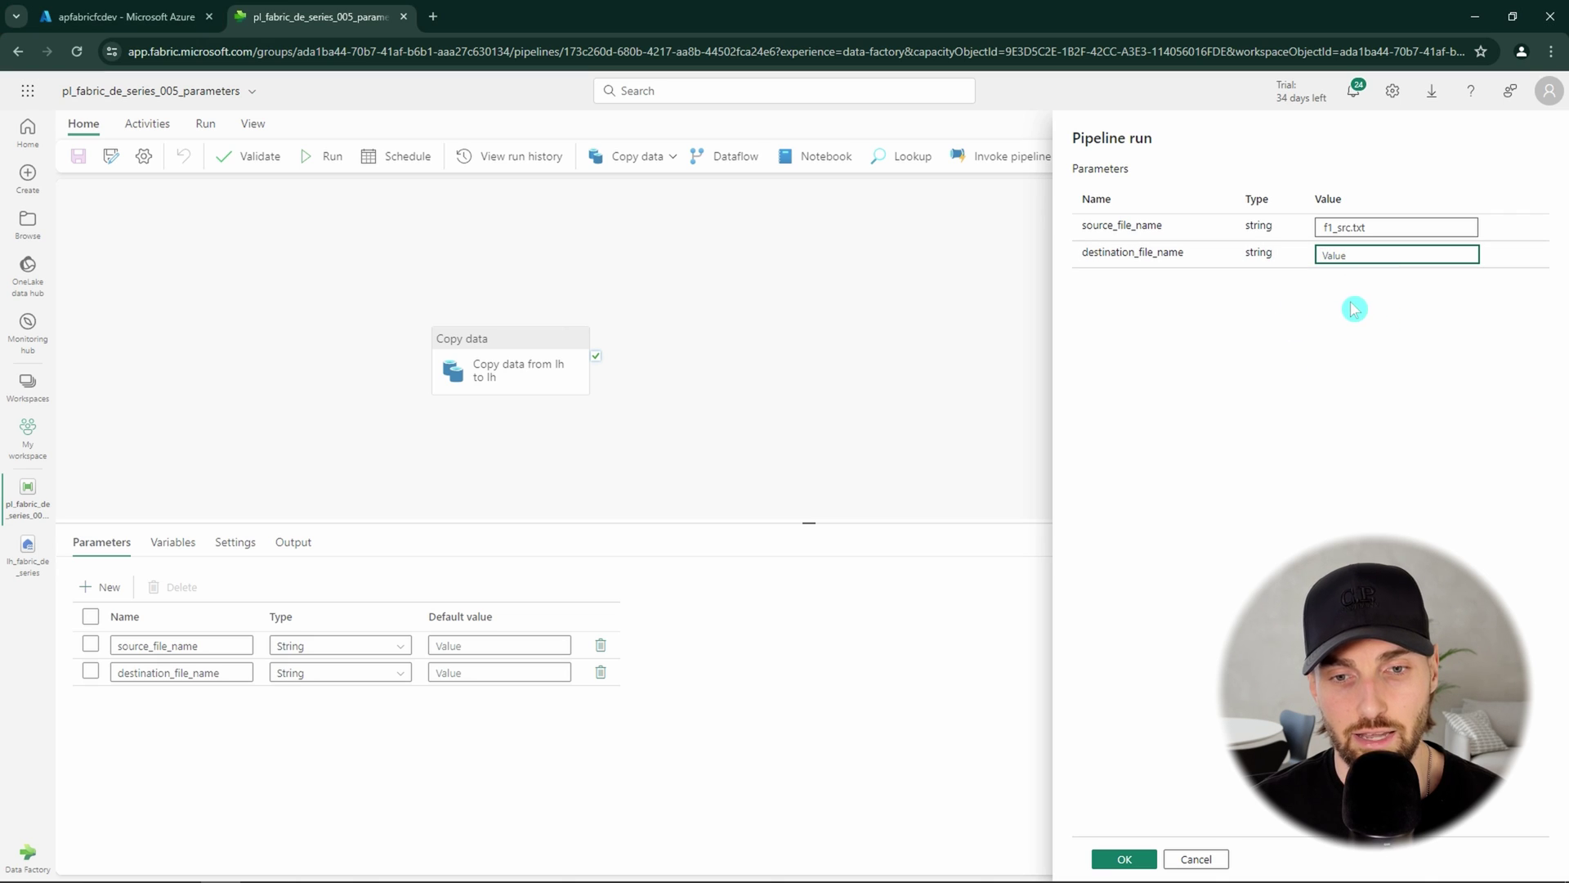
type("f1_dst.txt")
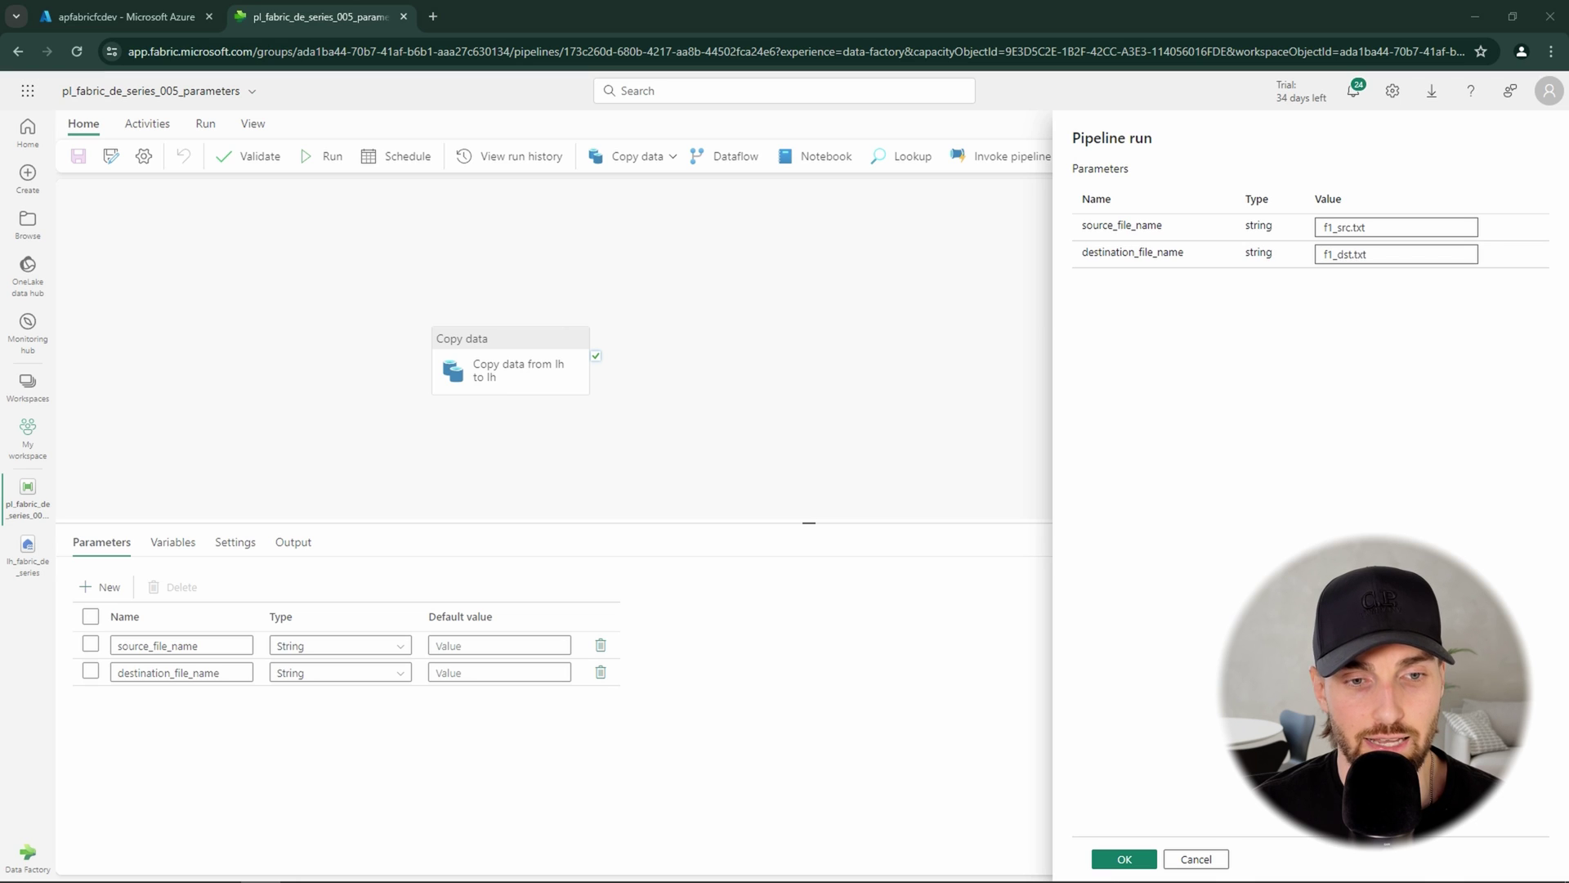
left_click(1125, 858)
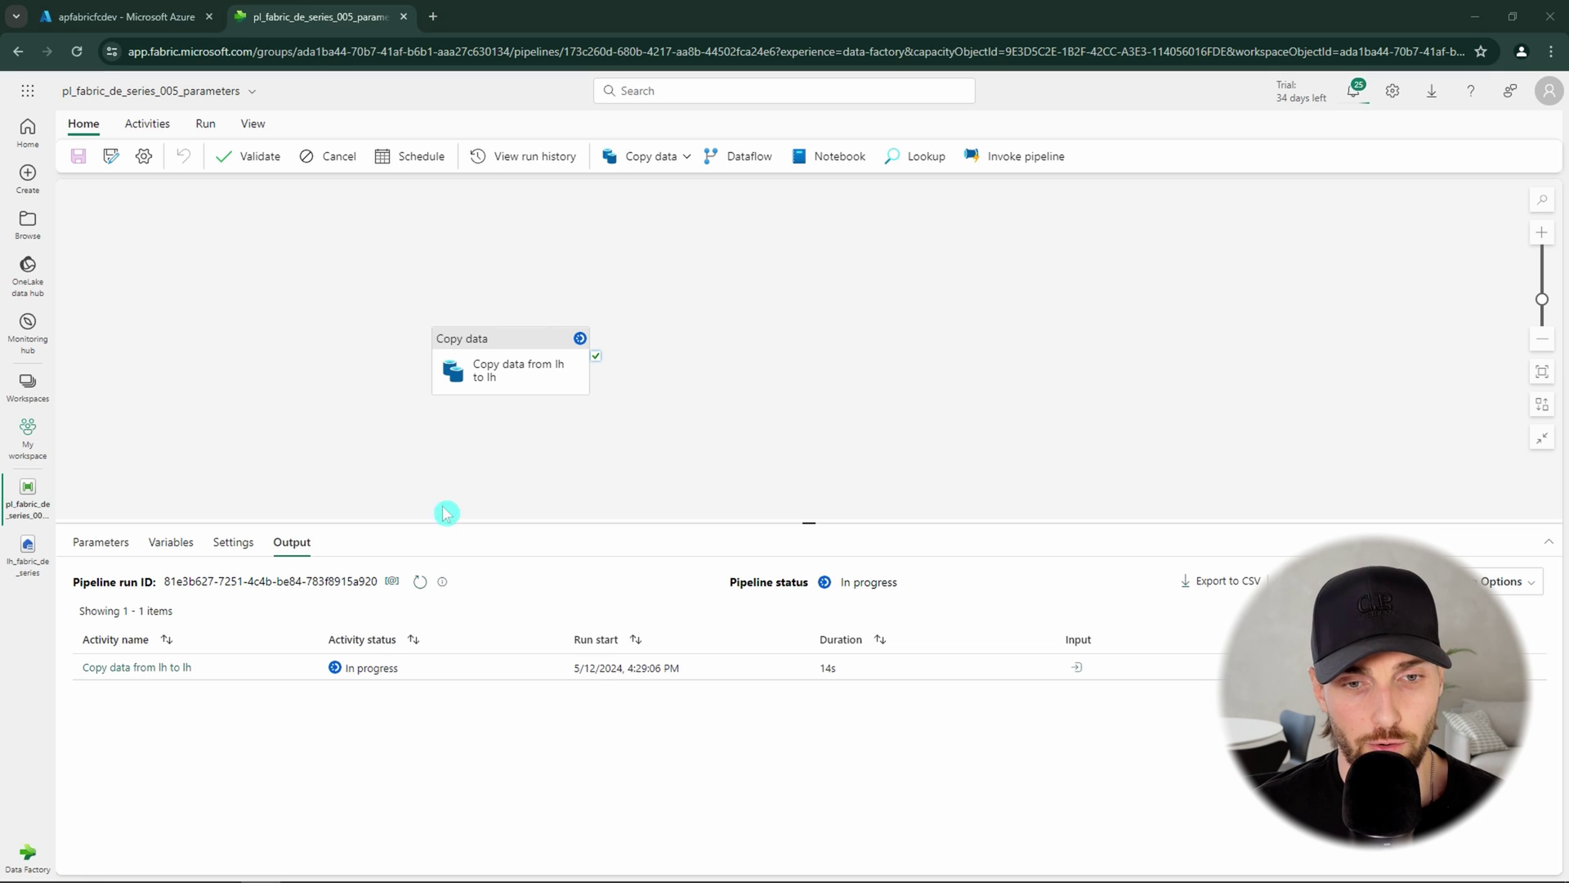
Refresh the run status and check the copy details: 27 bytes read and written, 1 file, 19s
left_click(419, 582)
left_click(419, 585)
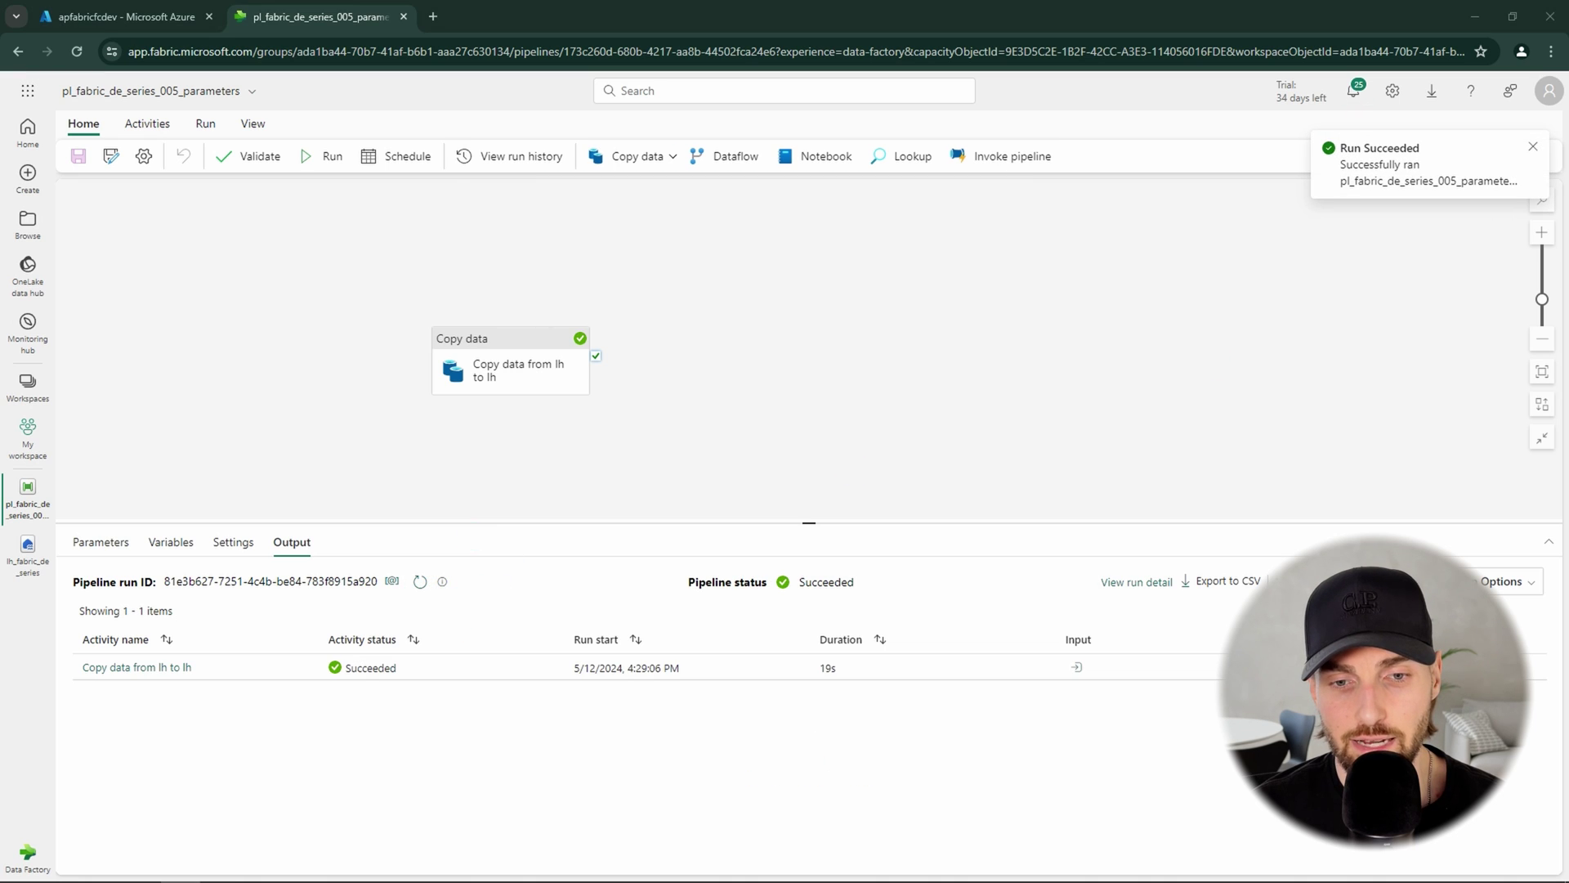
left_click(131, 668)
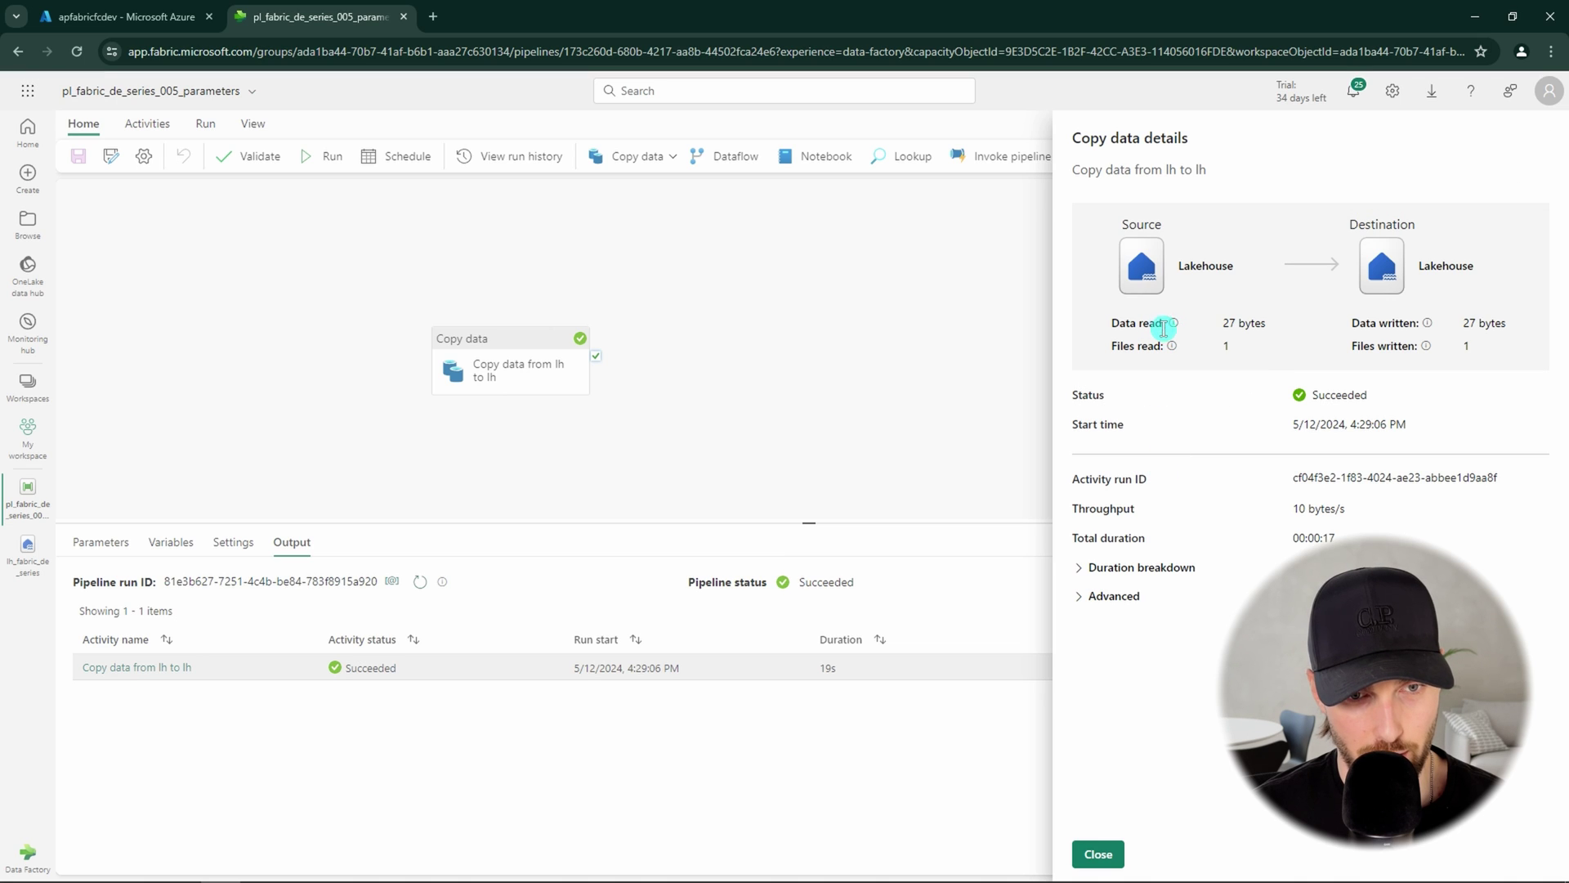
left_click_drag(1172, 356, 1115, 322)
left_click_drag(1438, 352, 1348, 354)
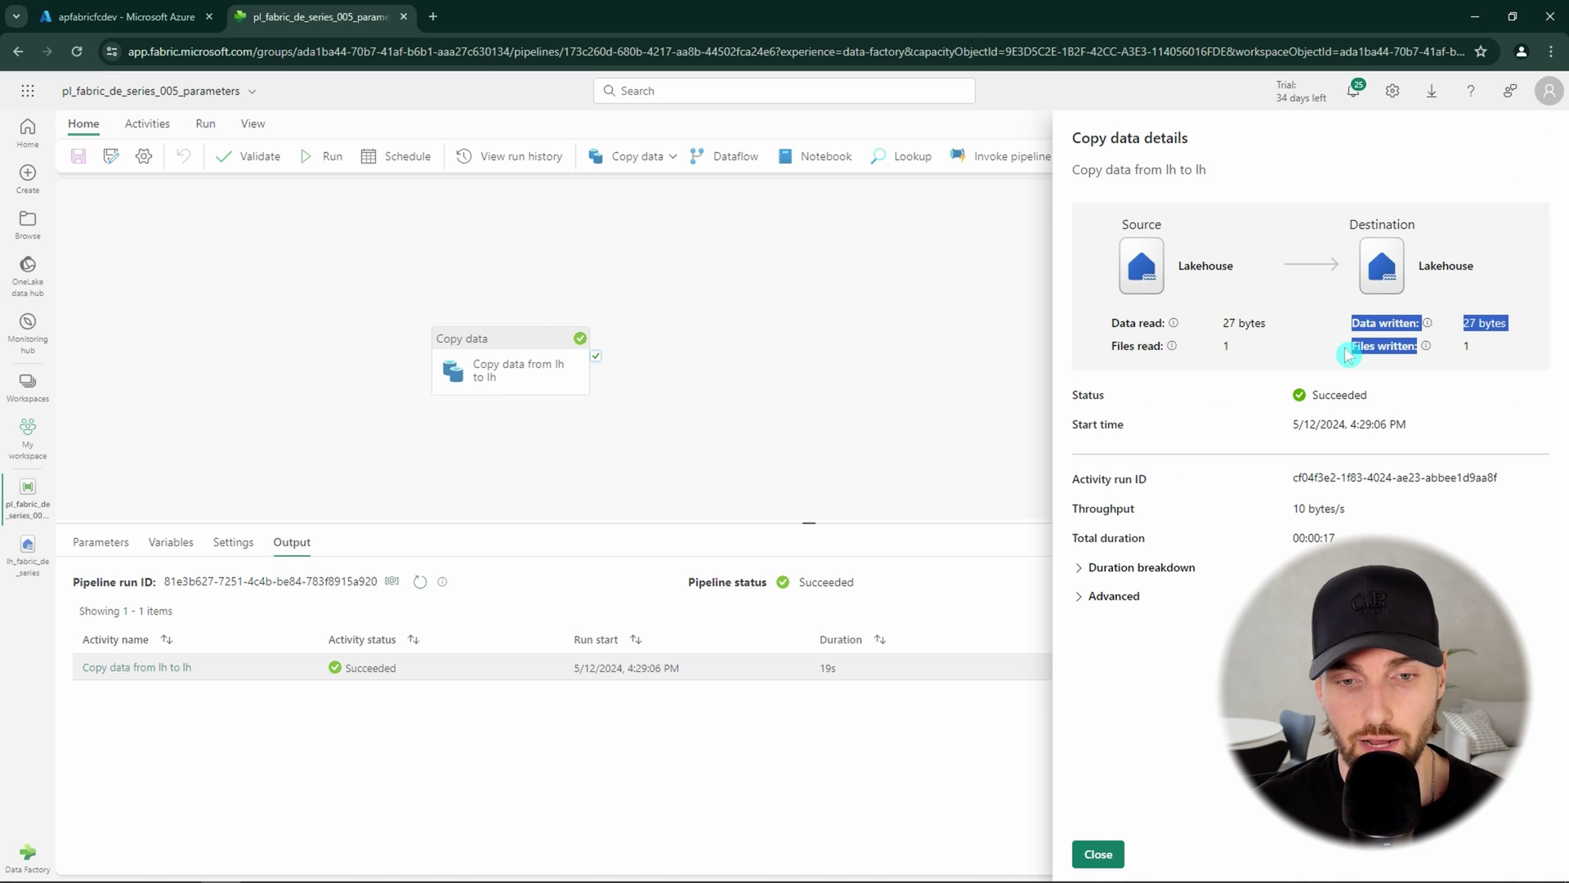
left_click(1380, 380)
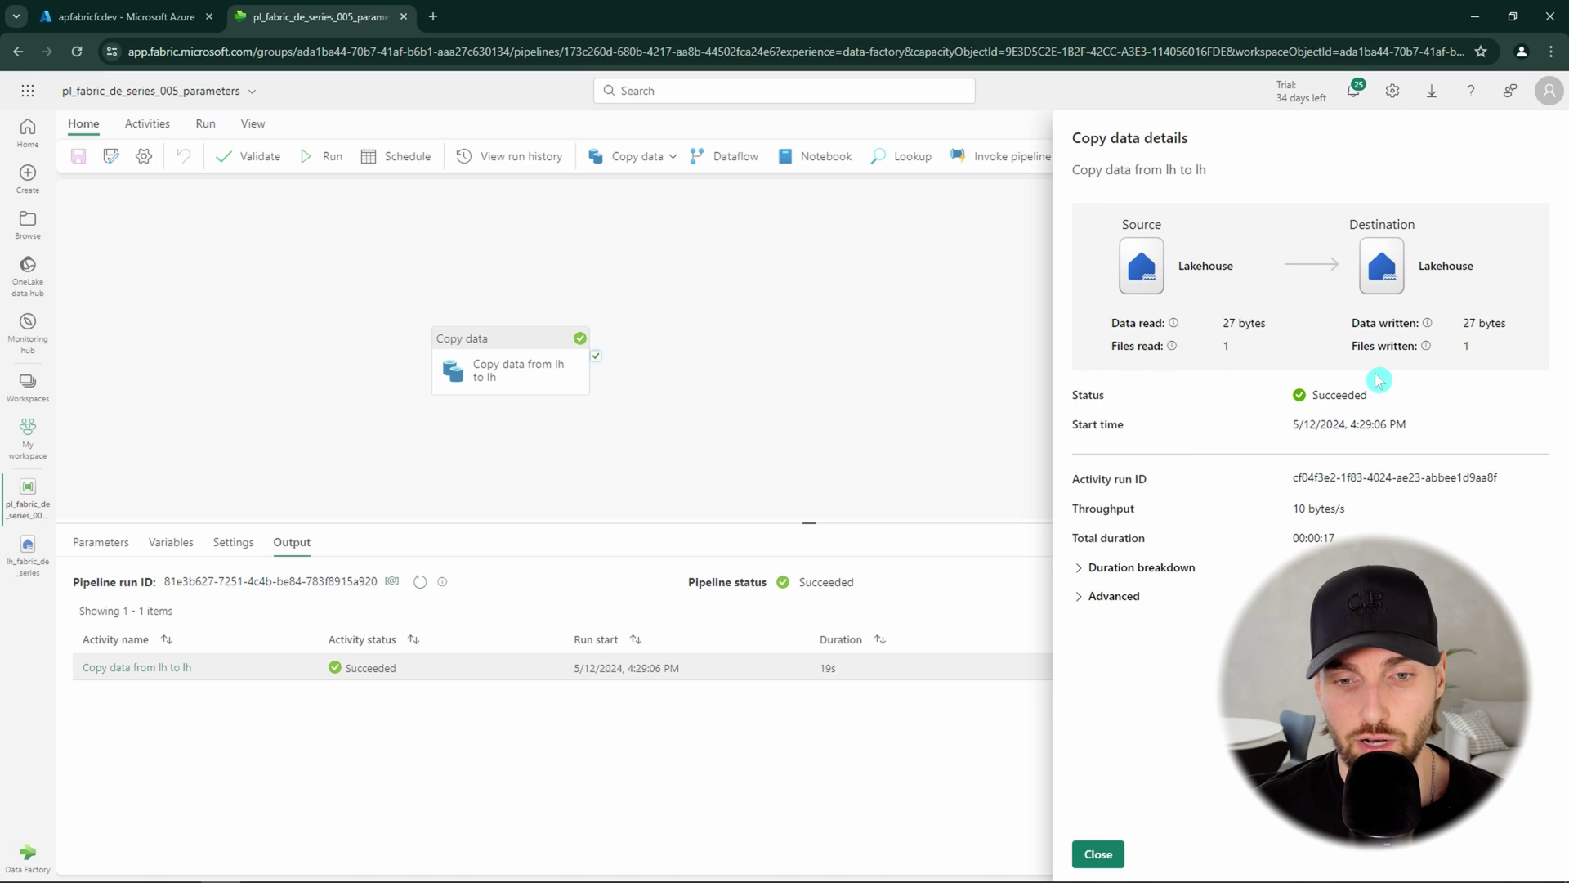
left_click(1098, 853)
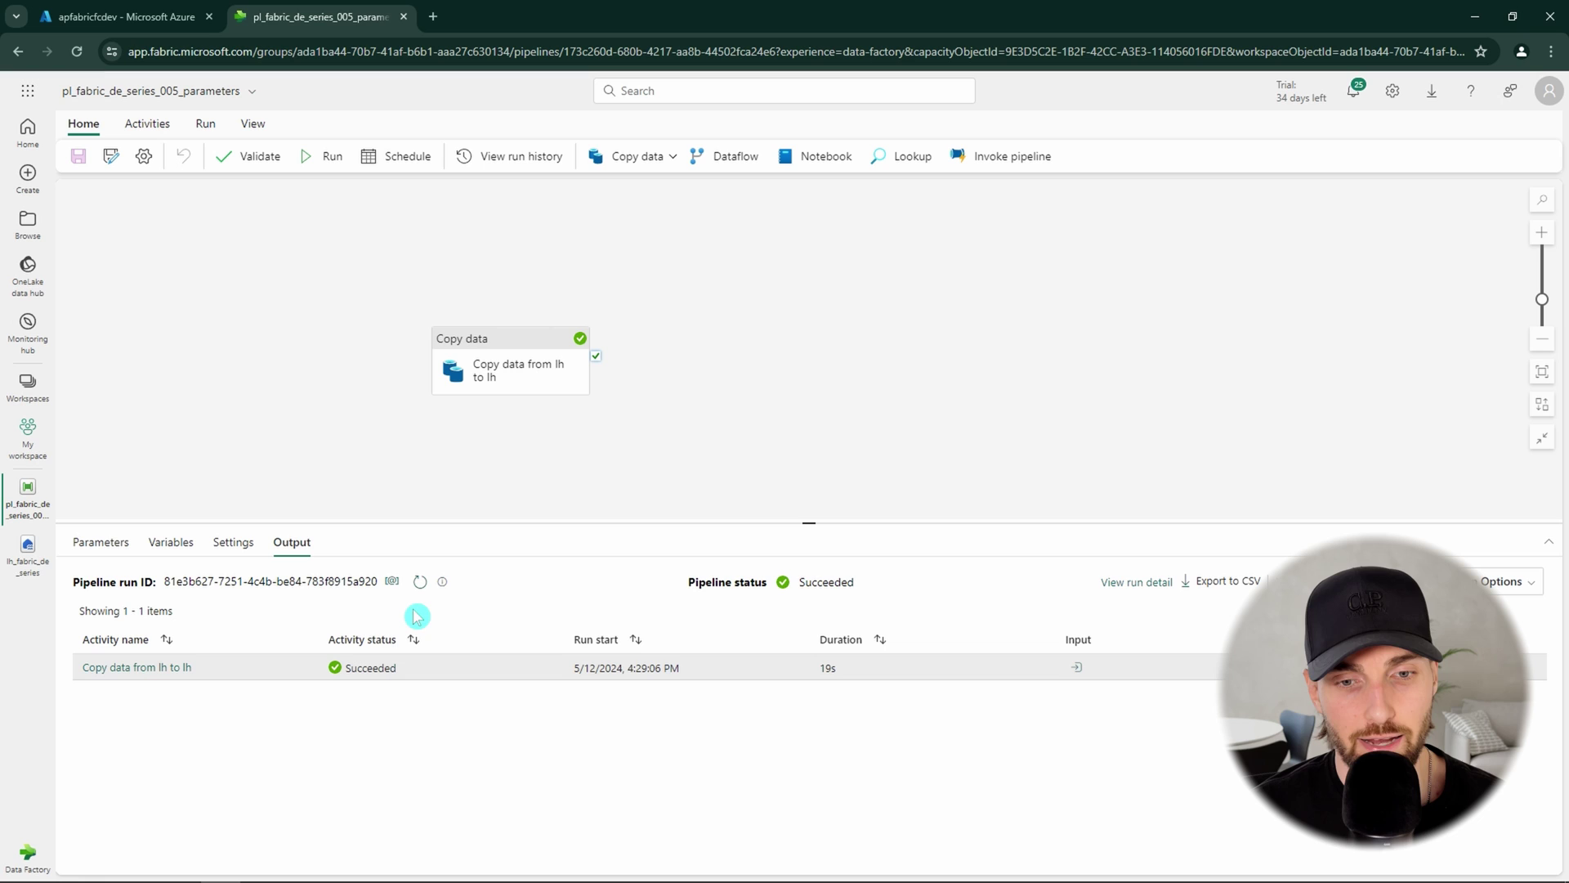
left_click(391, 586)
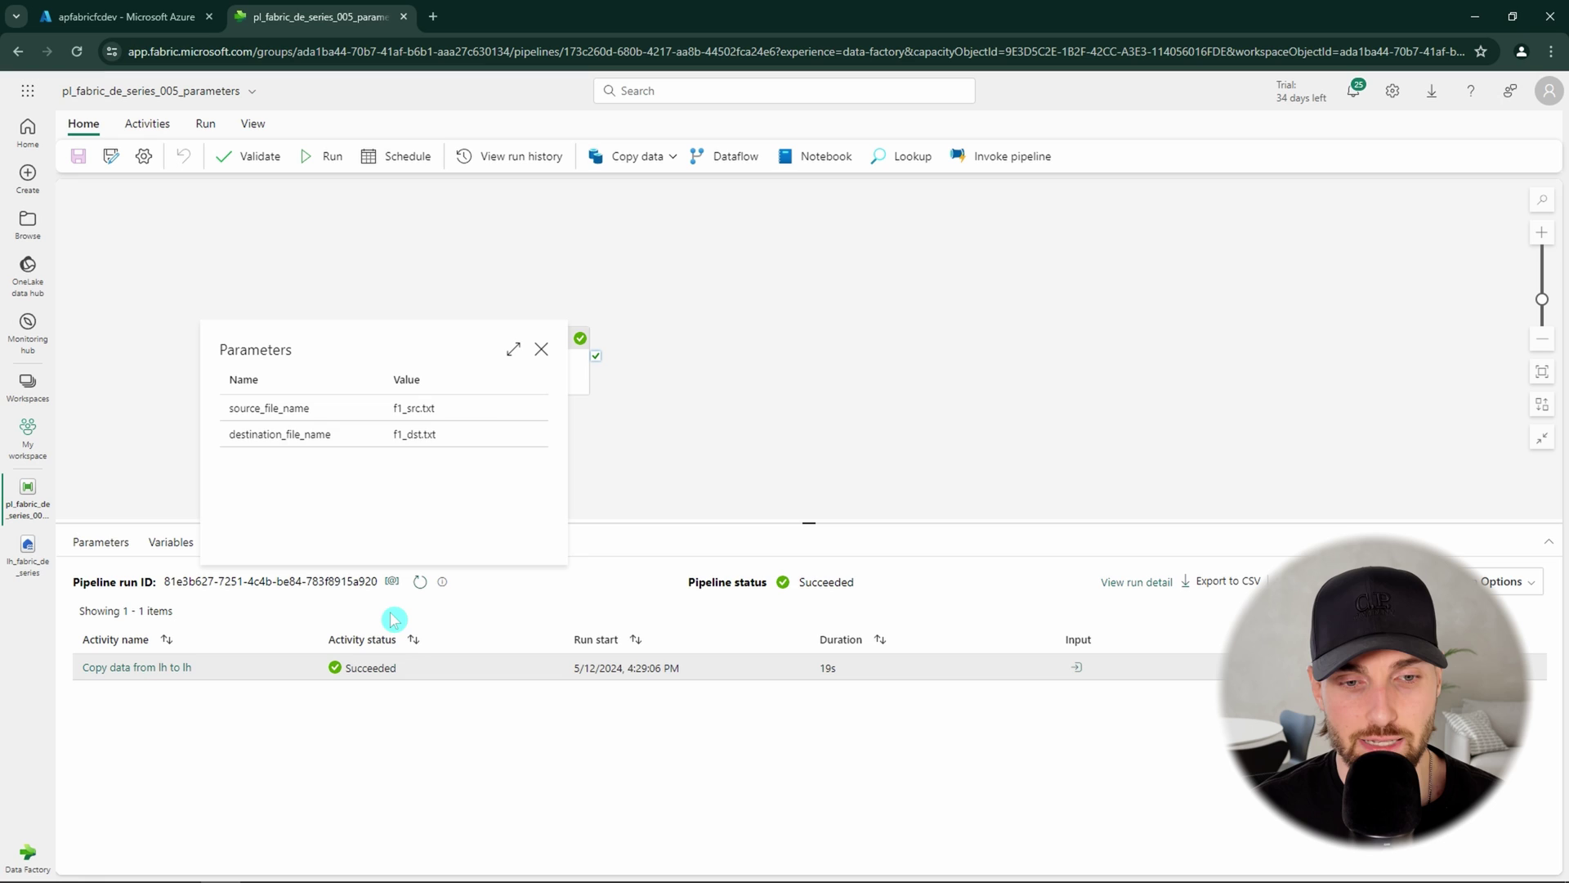
left_click(397, 619)
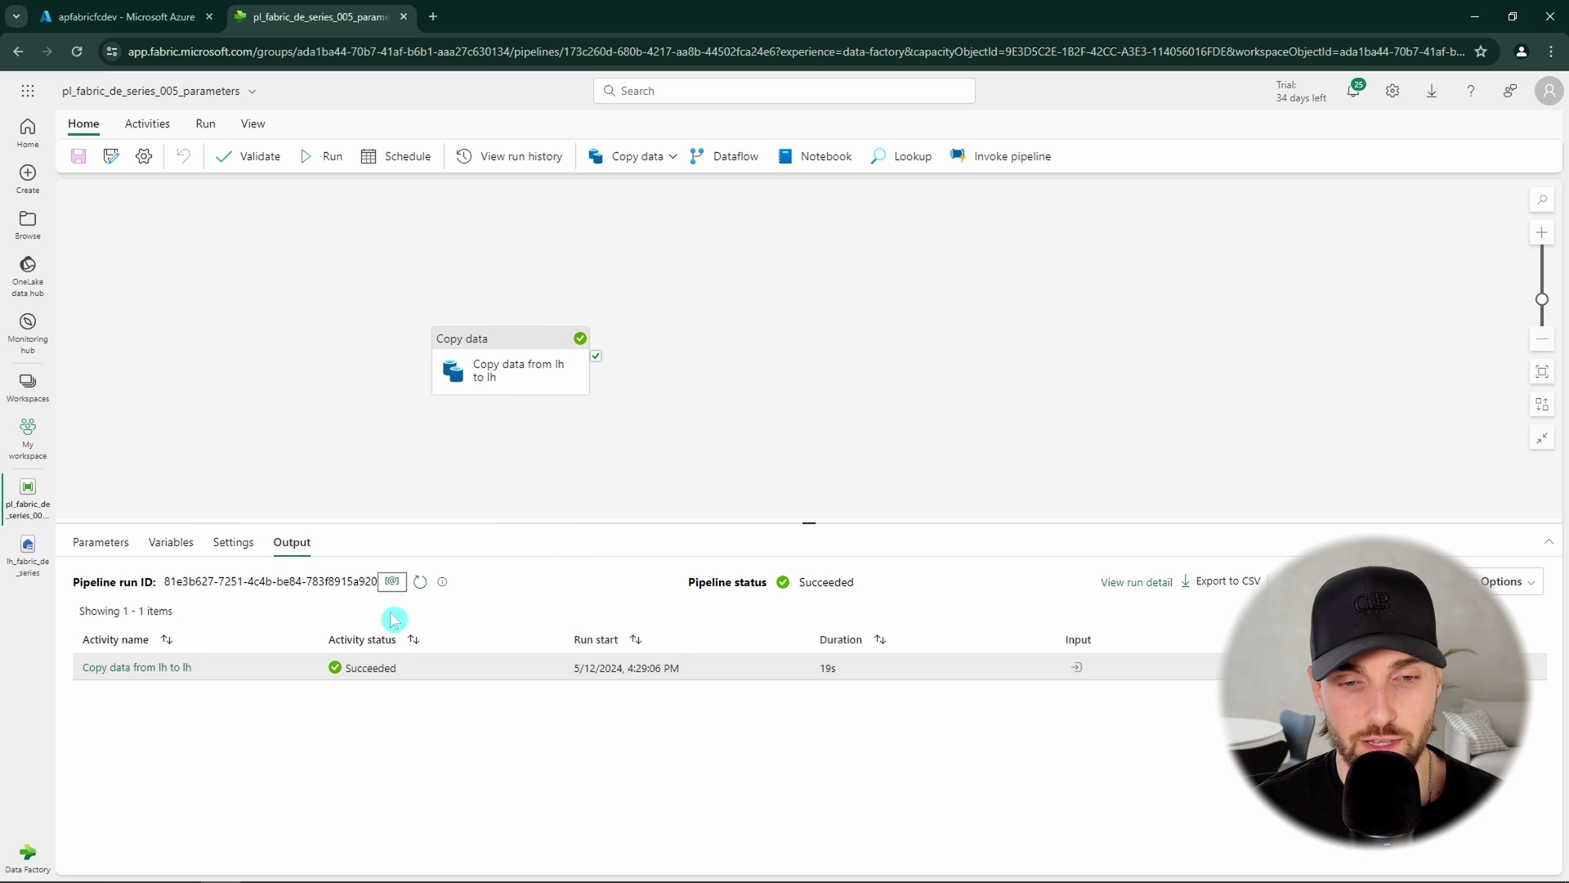
left_click(1091, 639)
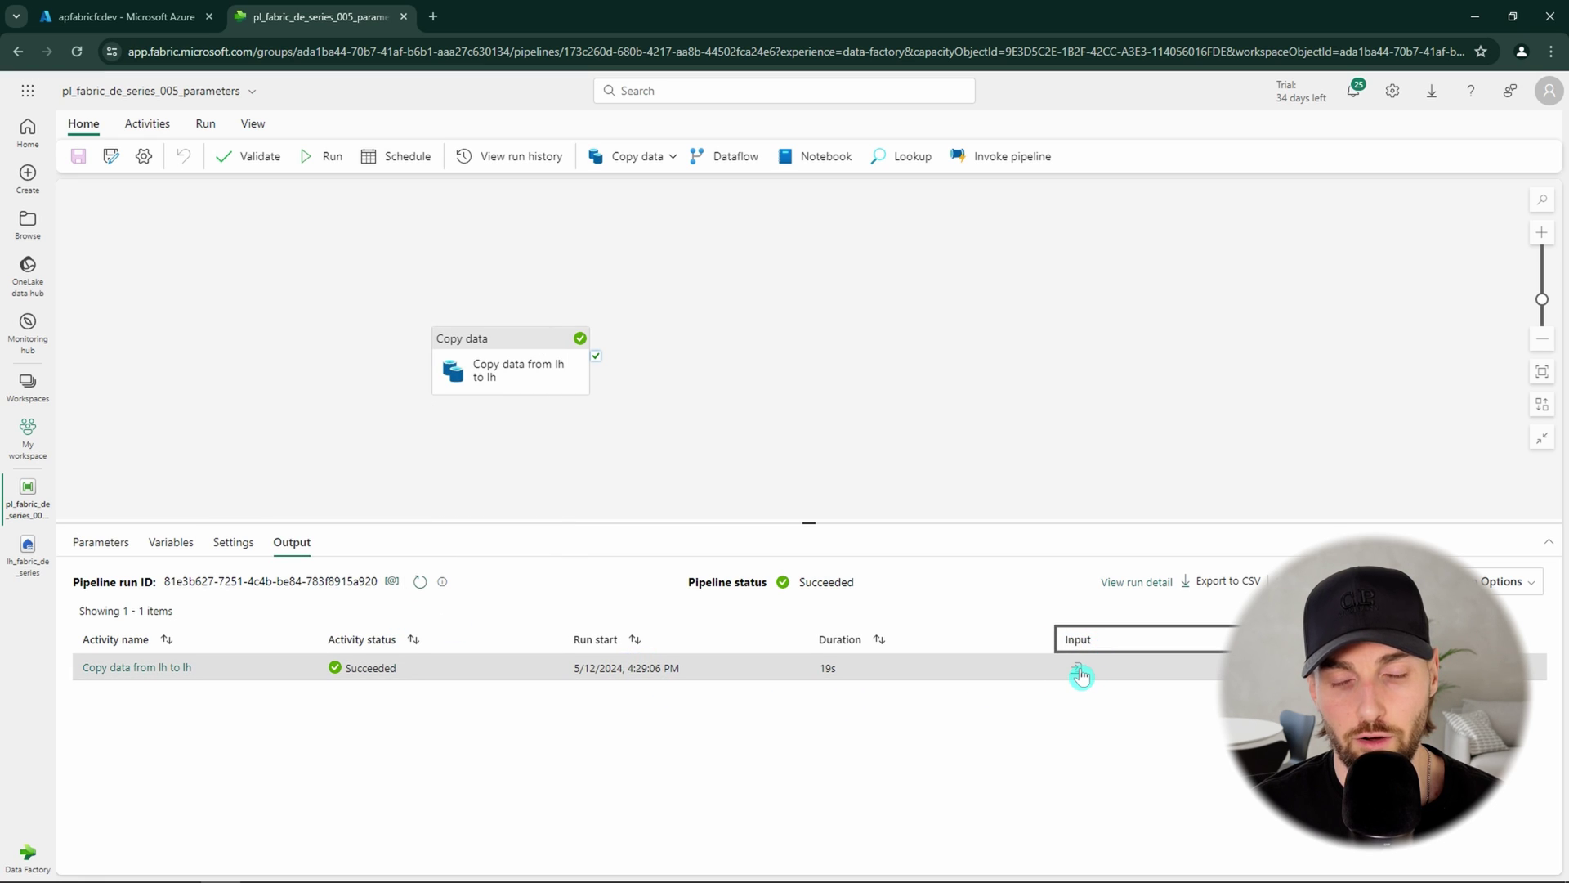
left_click(1078, 669)
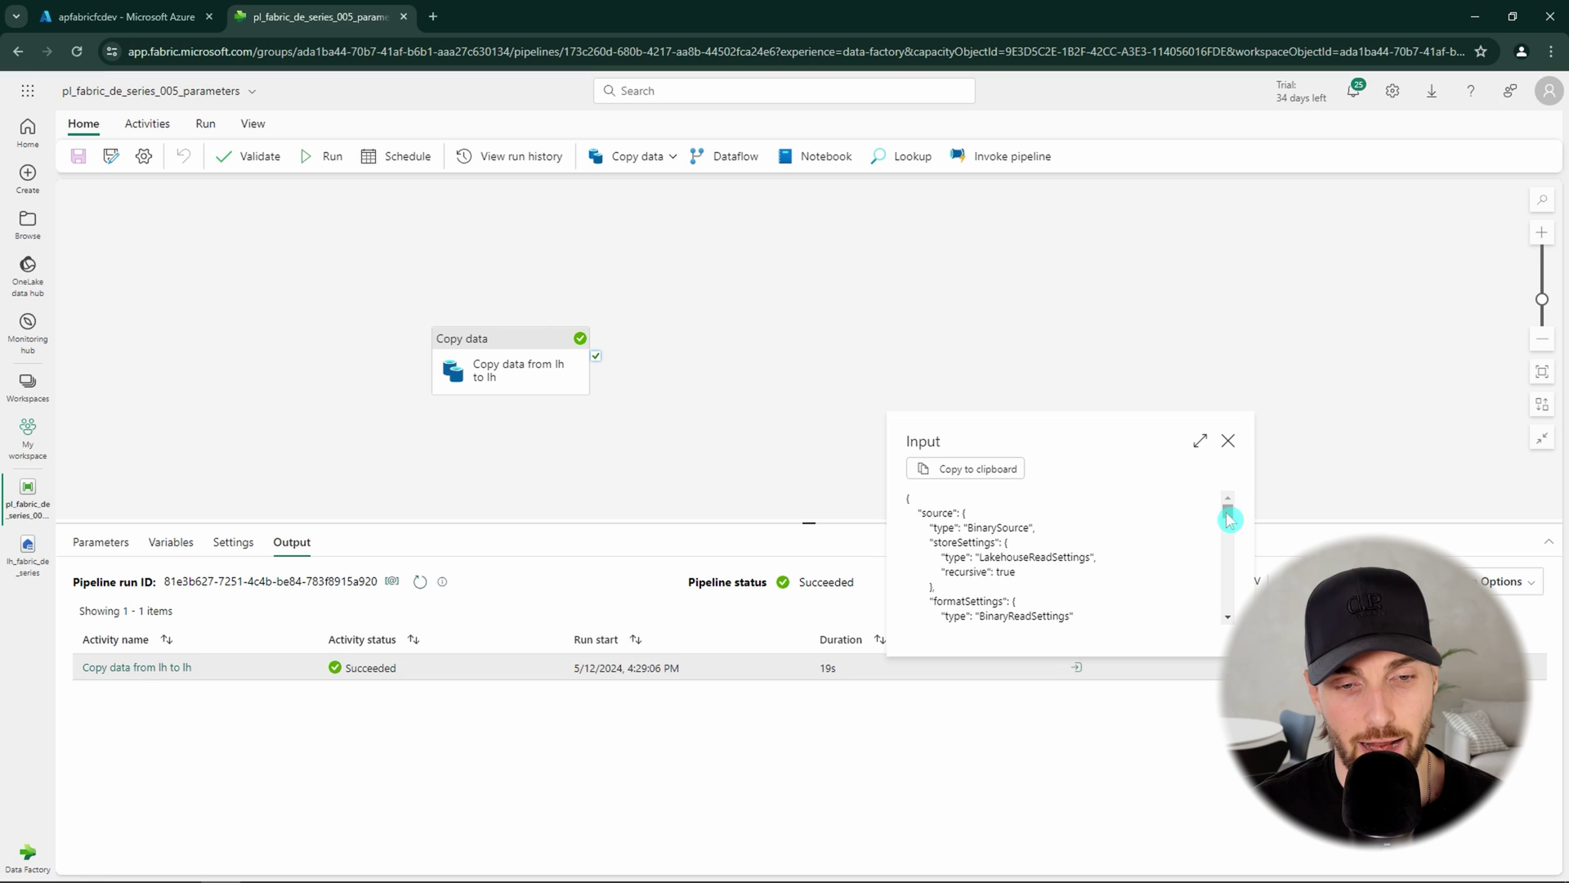
left_click_drag(1226, 514, 1221, 561)
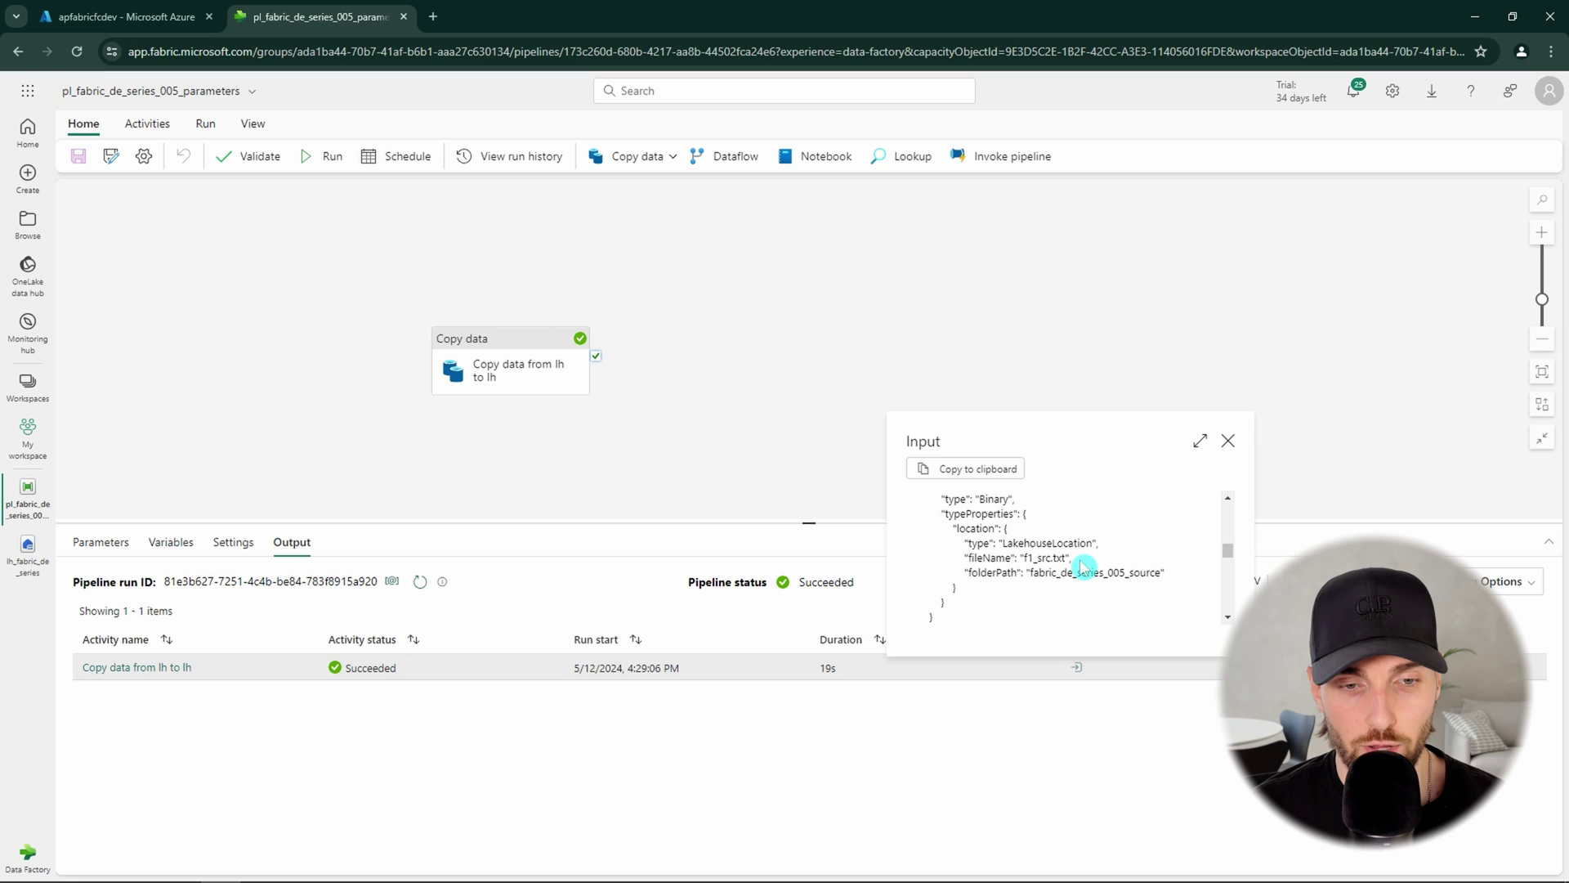
left_click_drag(1077, 560, 968, 562)
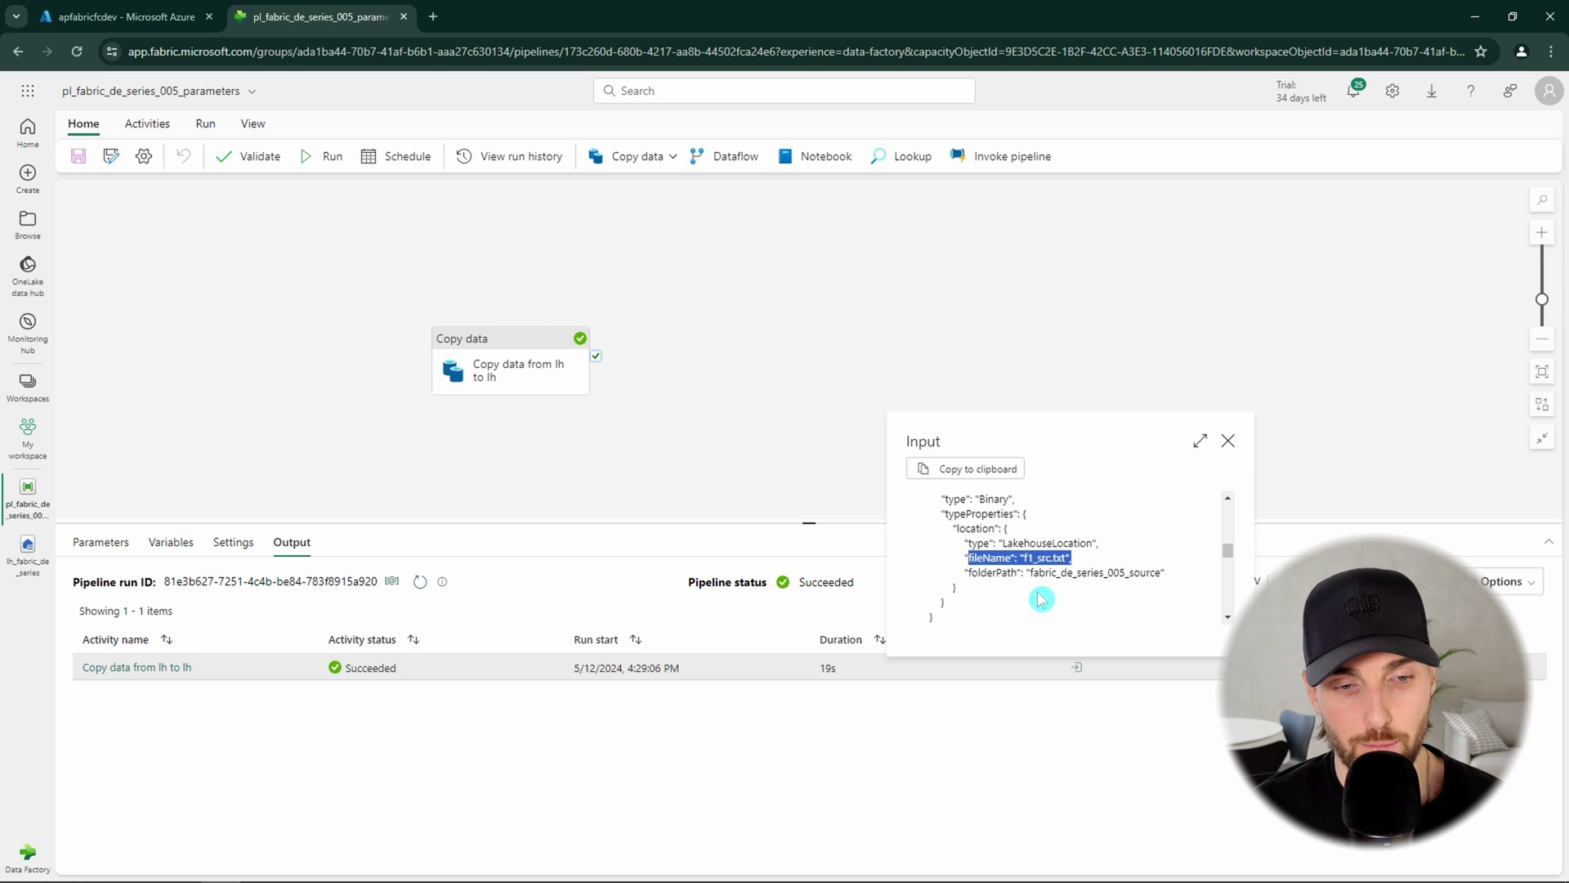
left_click(1227, 441)
Refresh the fabric_de_series_005_destination folder in the lakehouse to confirm f1_dst.txt arrived
left_click(28, 549)
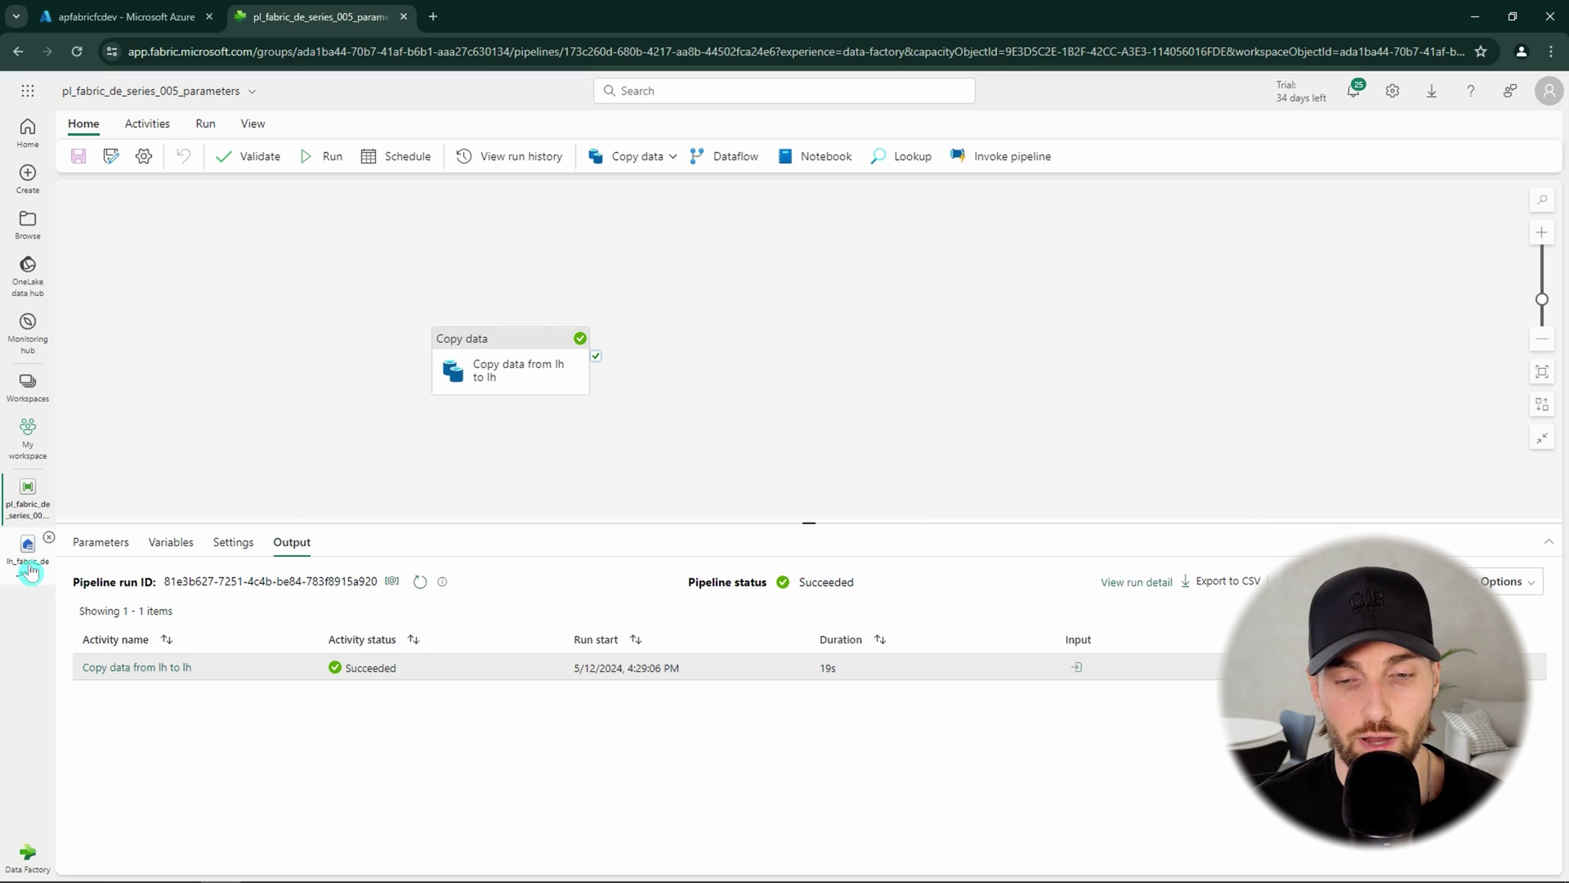
left_click(225, 416)
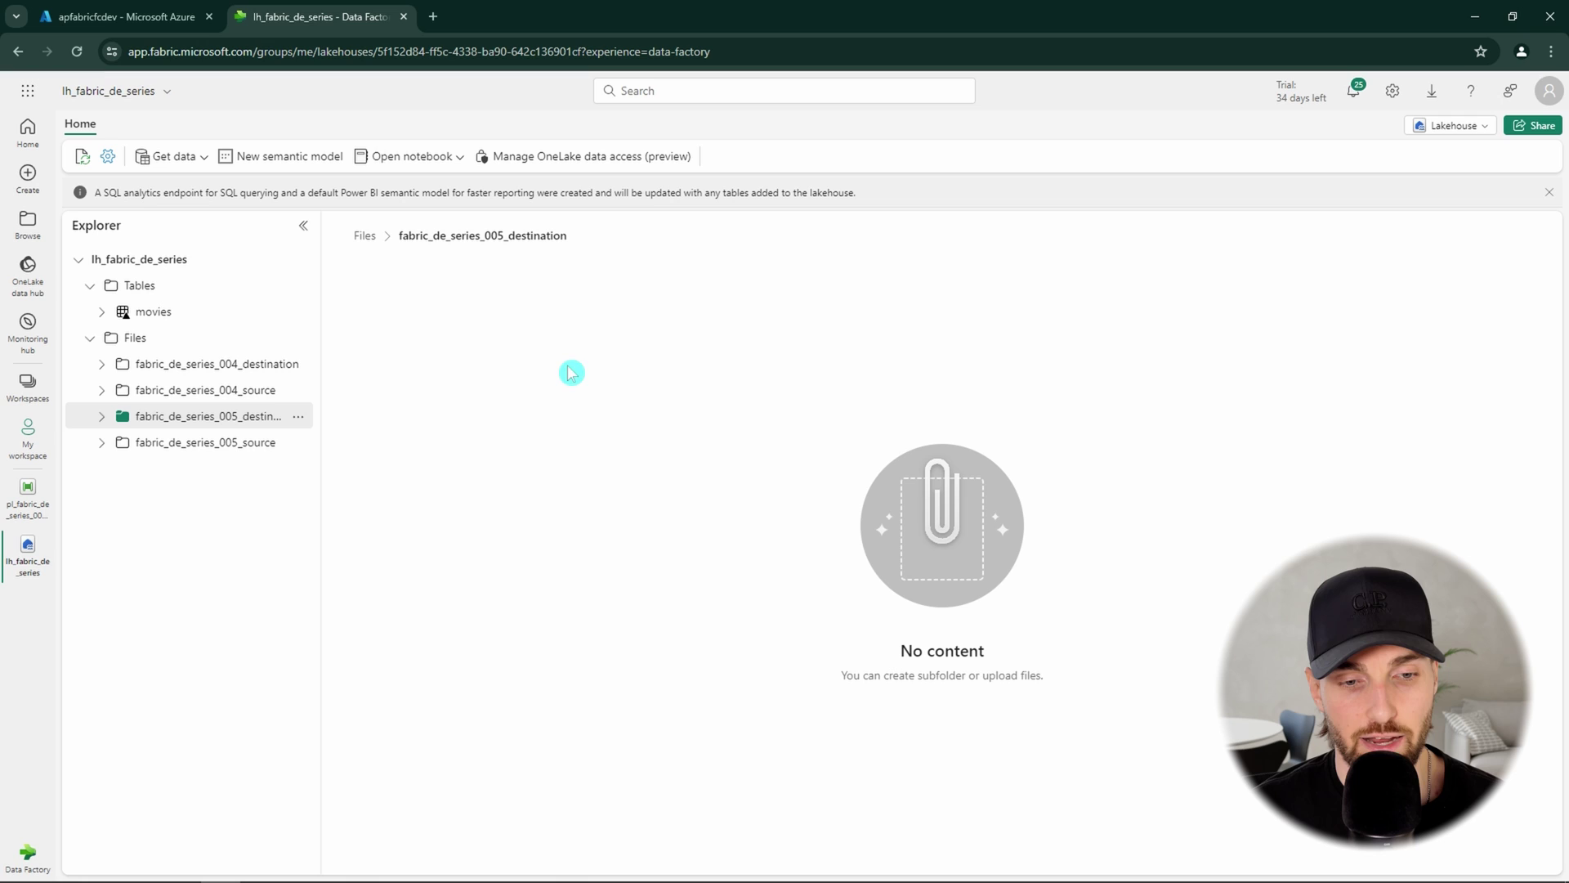
left_click(298, 416)
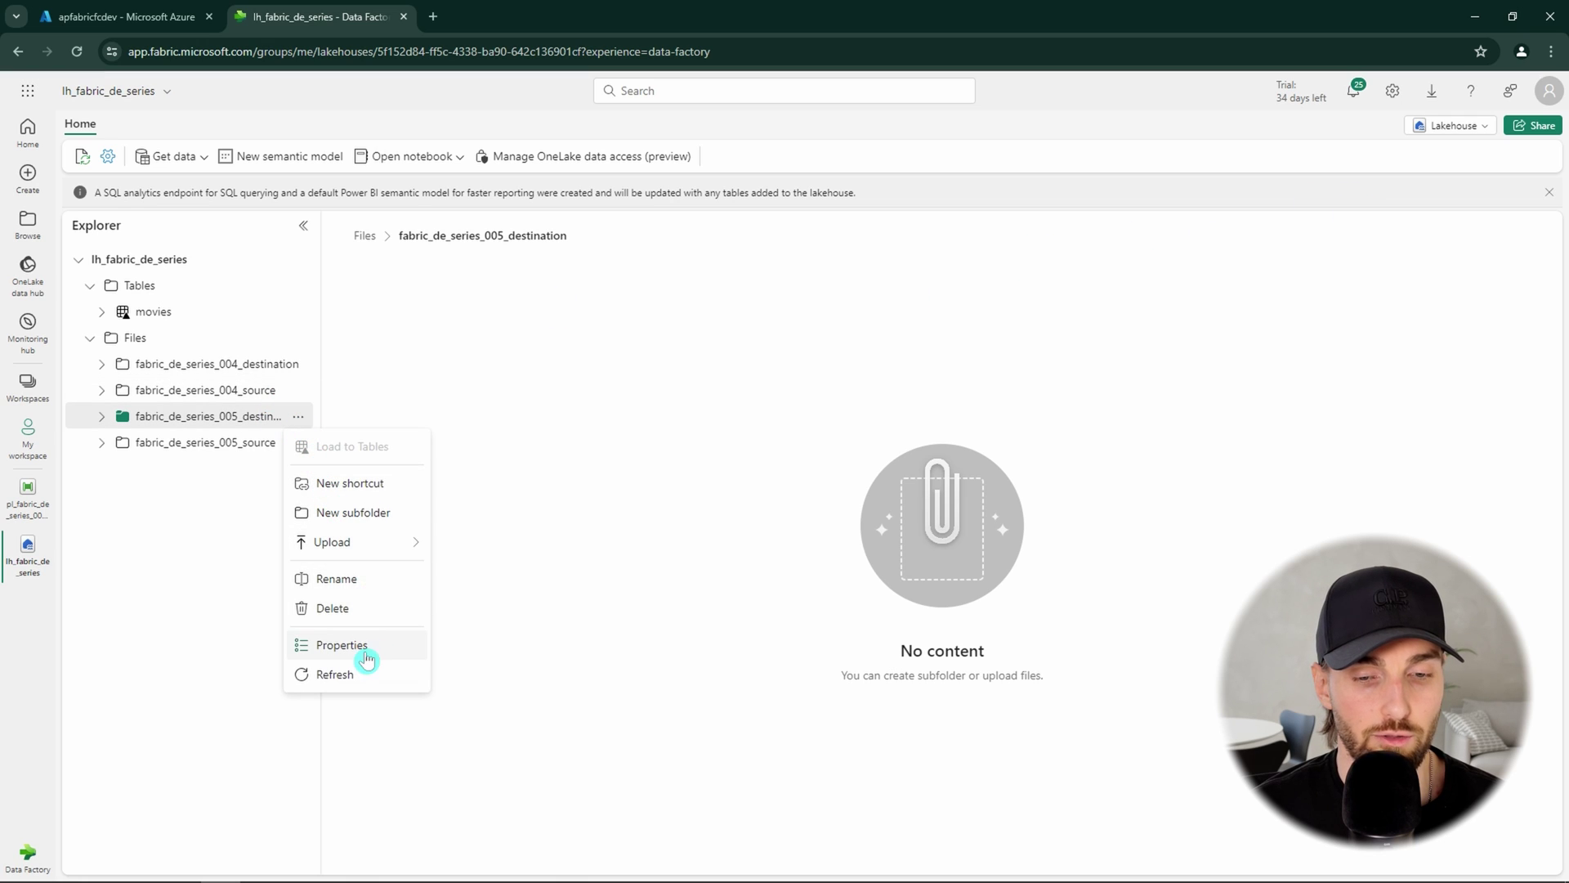
left_click(339, 672)
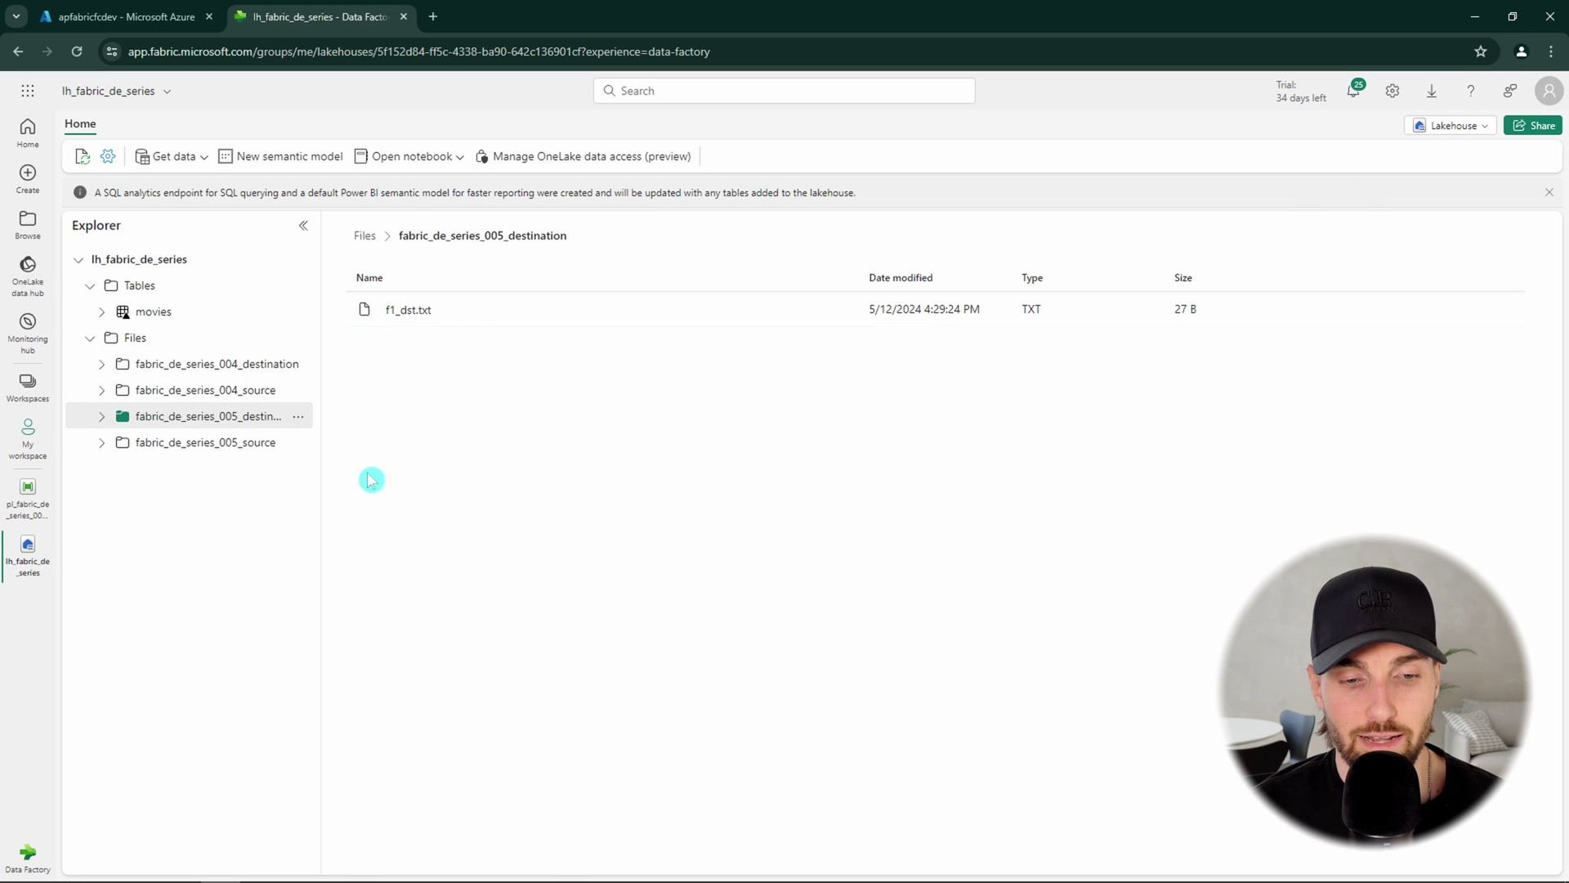
Run the pl_fabric_de_series_005_parameters pipeline again with source f2_src.txt and destination f2_dst.txt
left_click(30, 499)
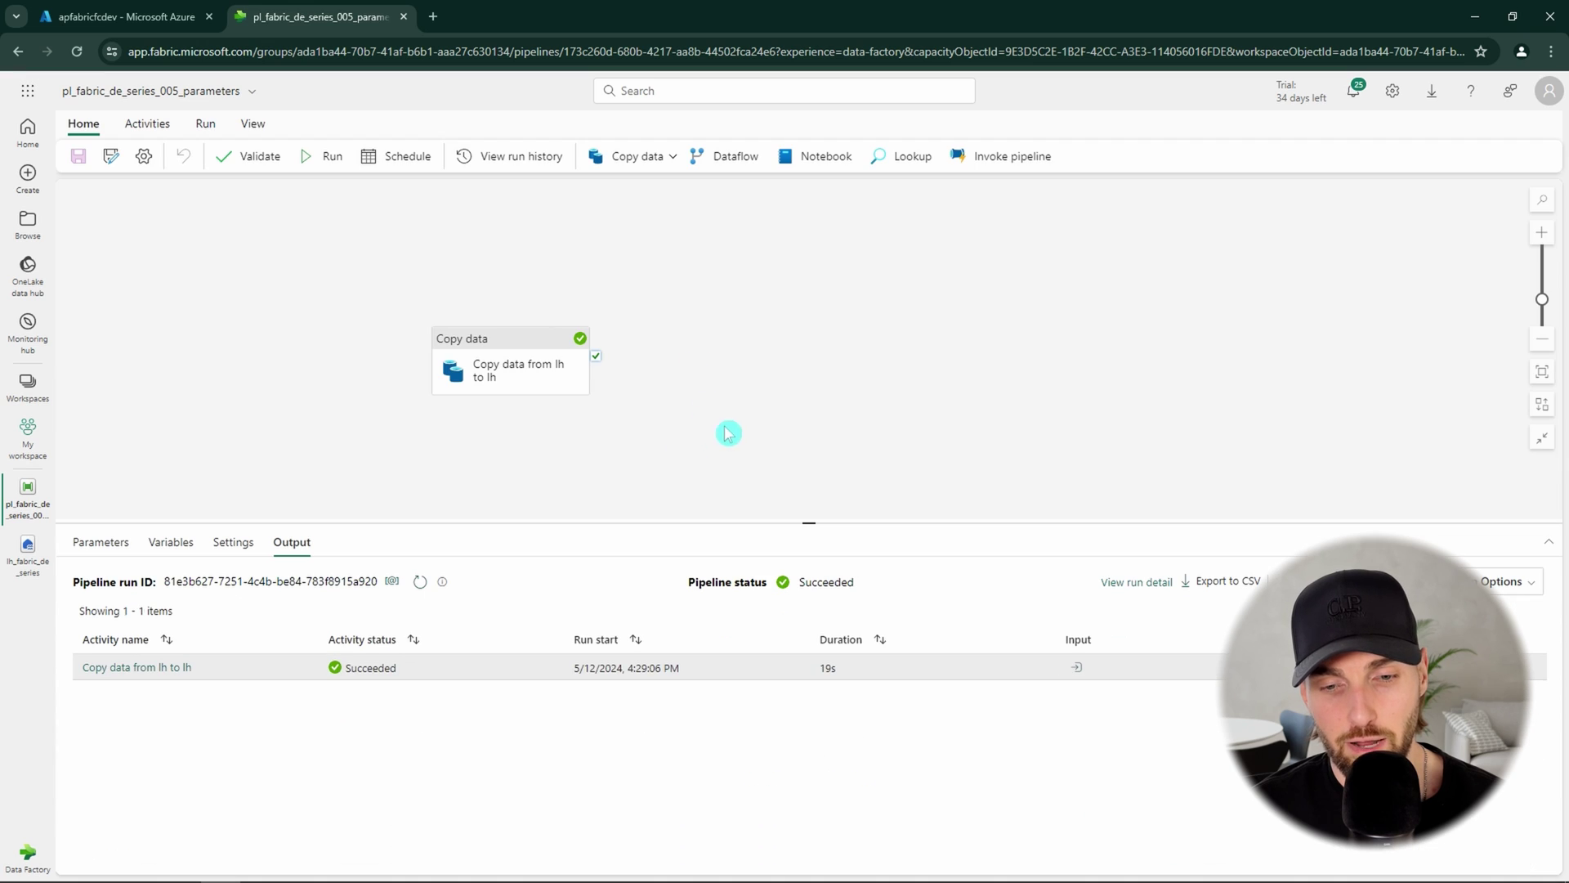
left_click(327, 156)
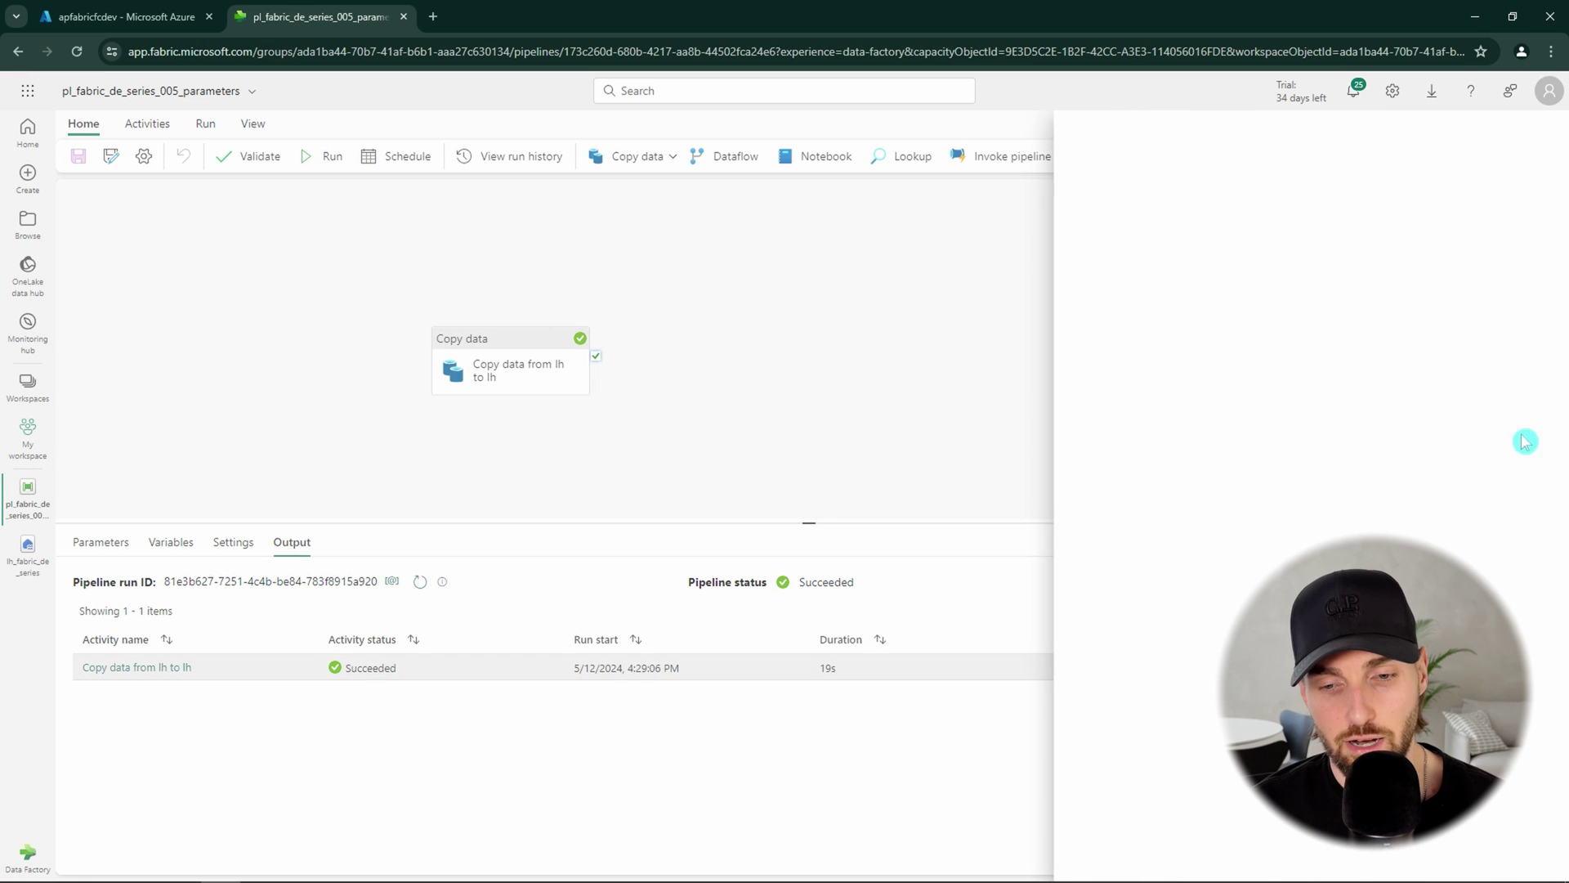
type("f2_src.txt")
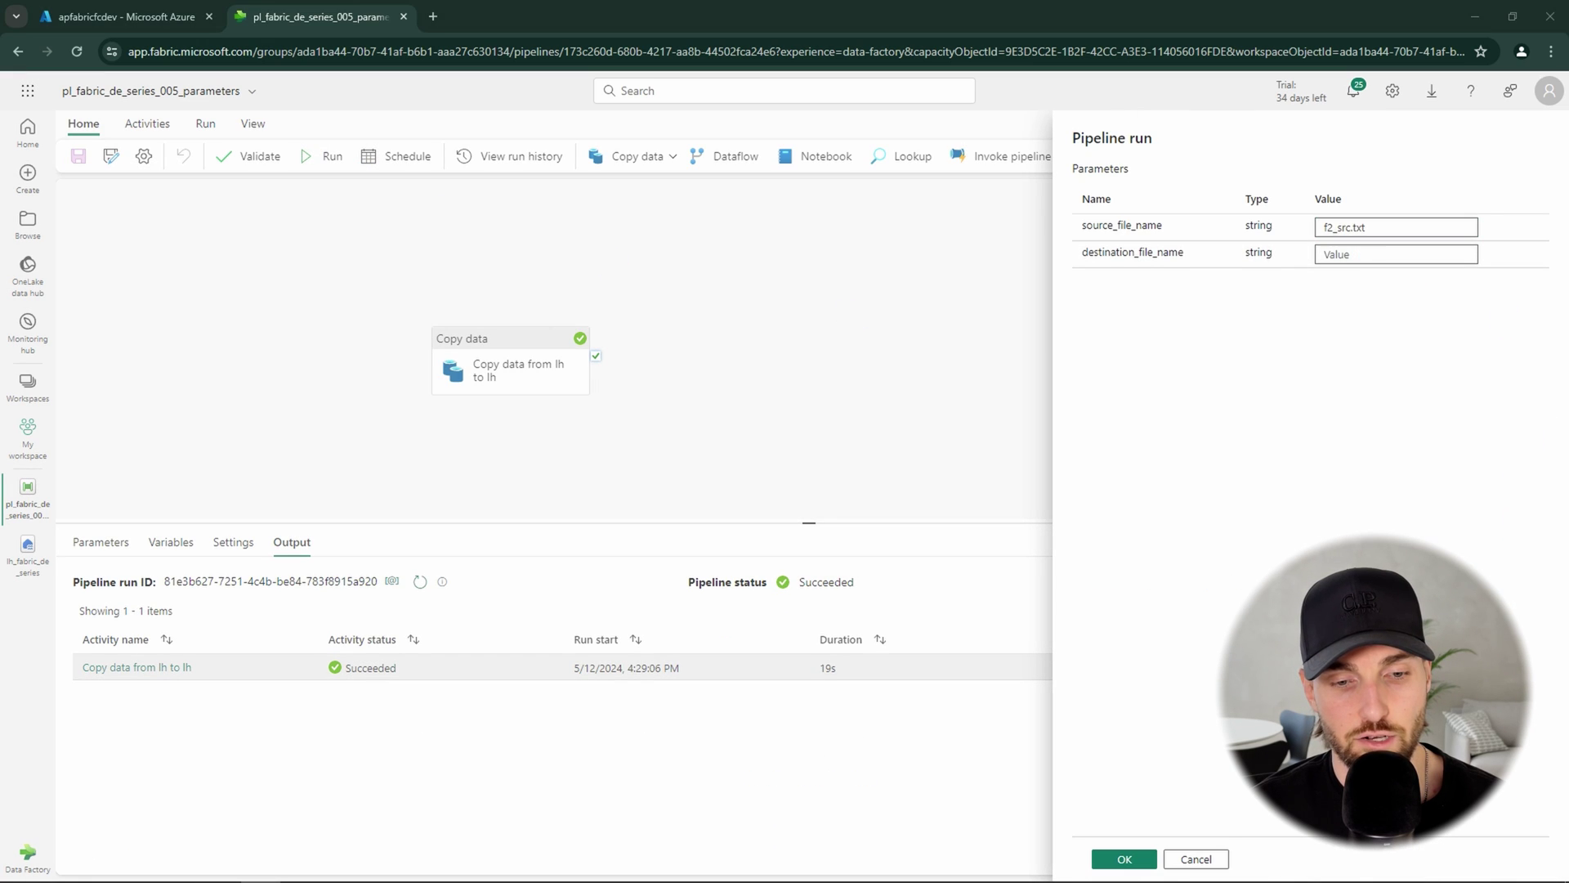
left_click(1359, 257)
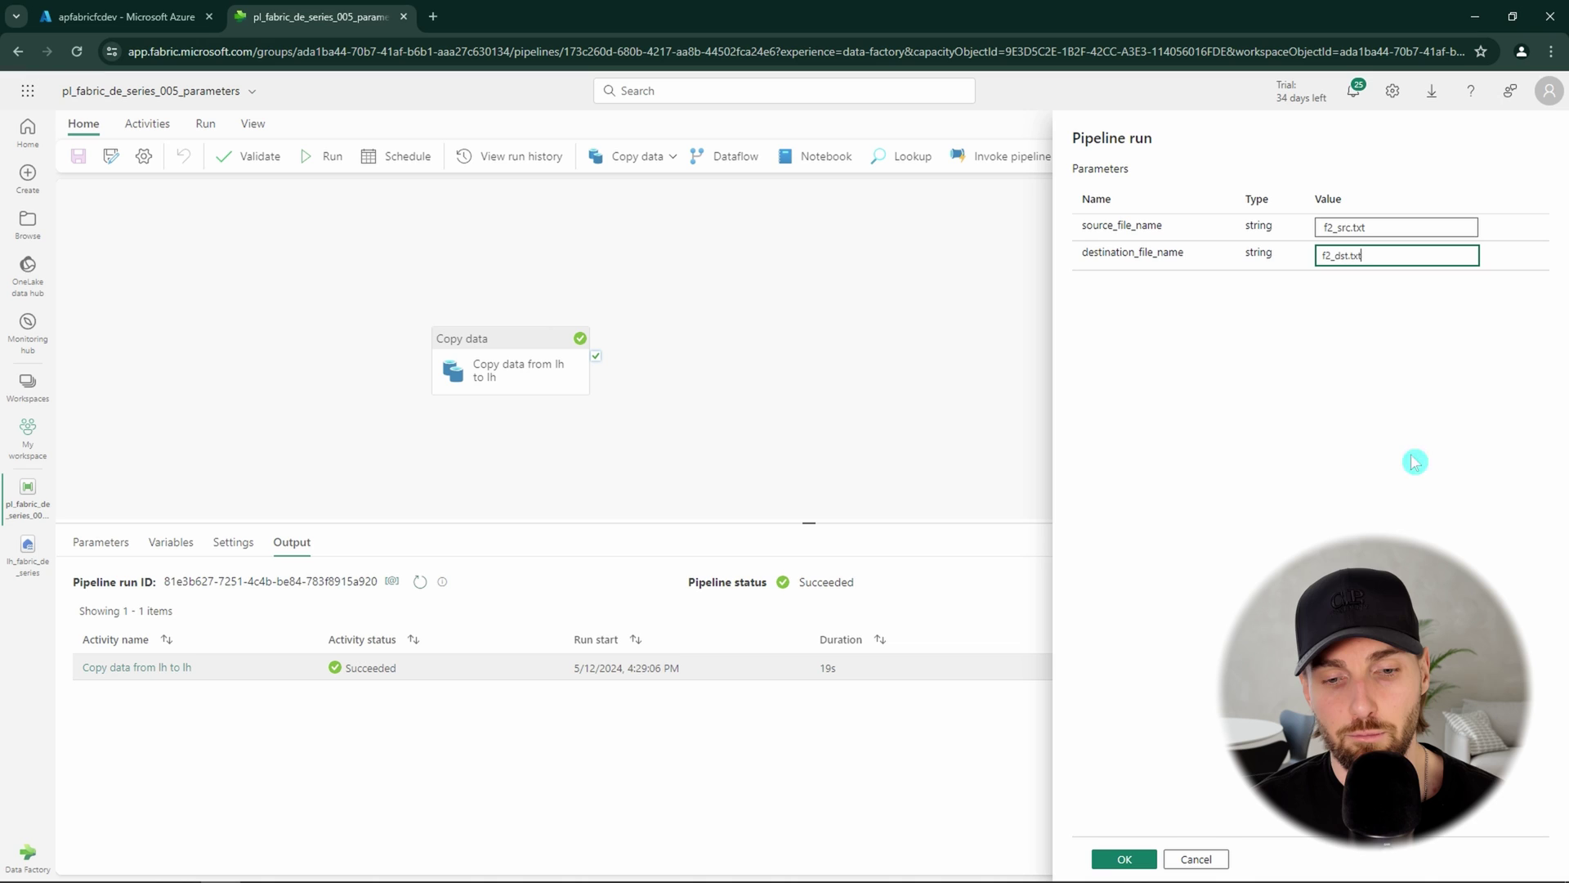
left_click(1123, 858)
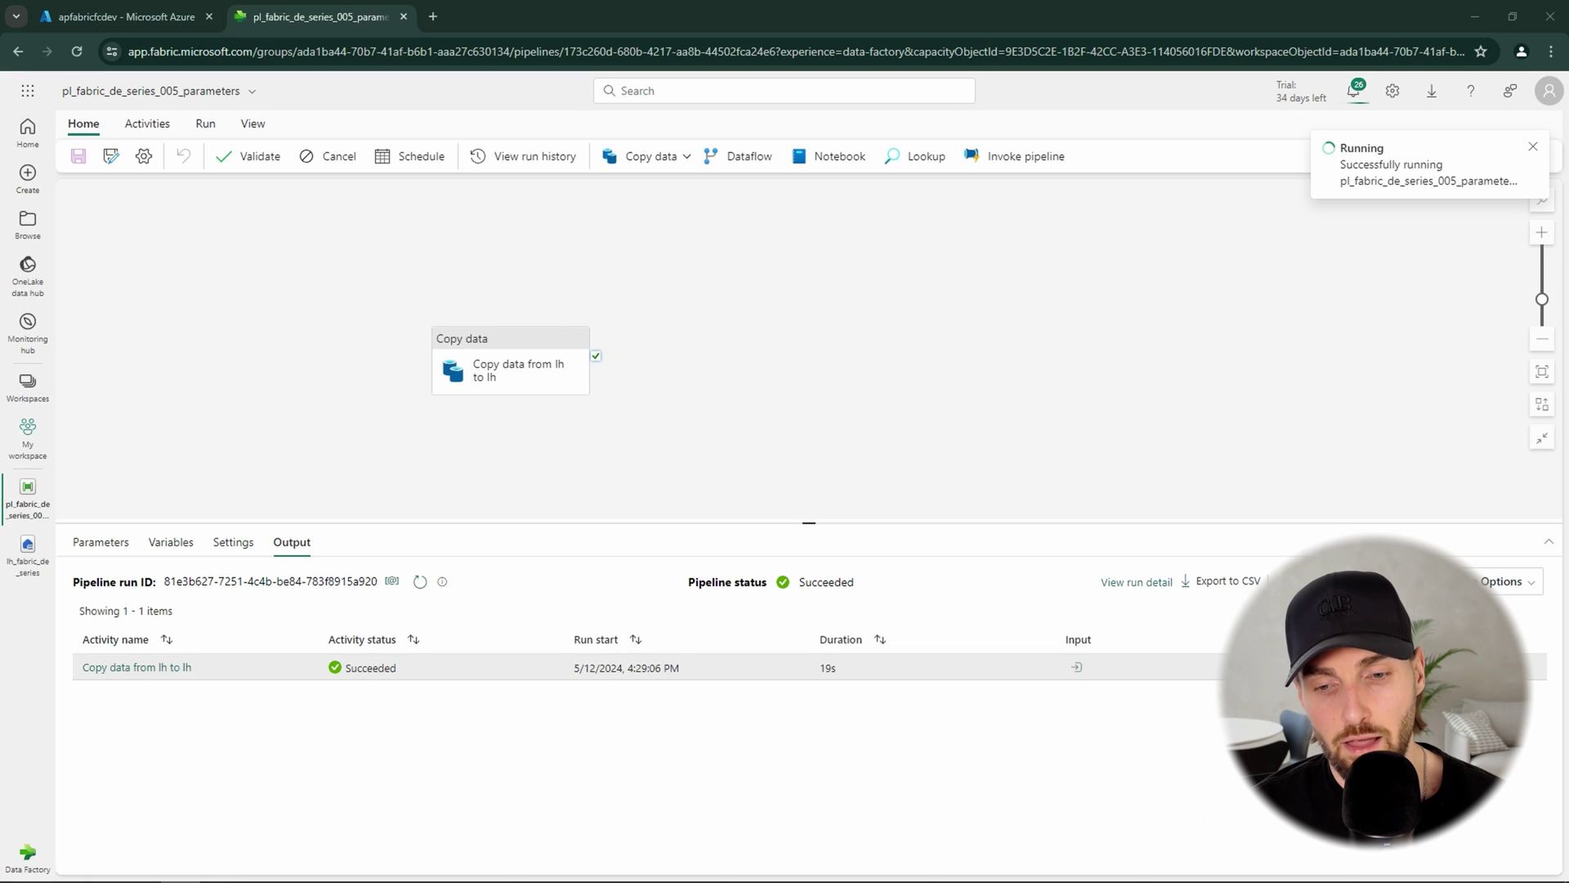
Refresh the run output, then view the lakehouse destination folder holding f1_dst.txt and f2_dst.txt
left_click(415, 581)
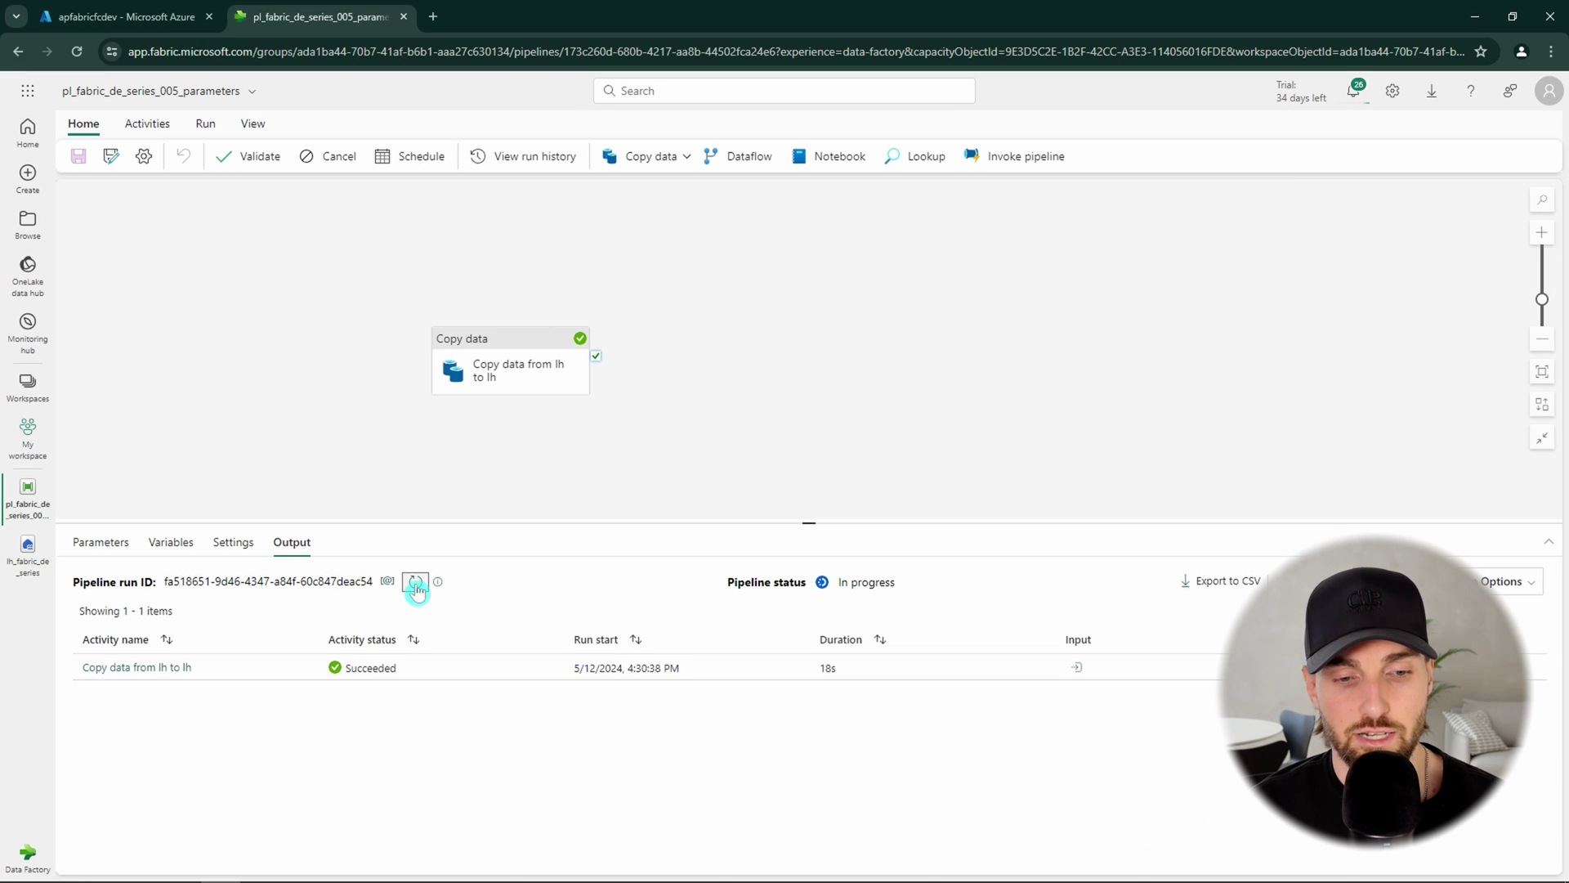
left_click(45, 570)
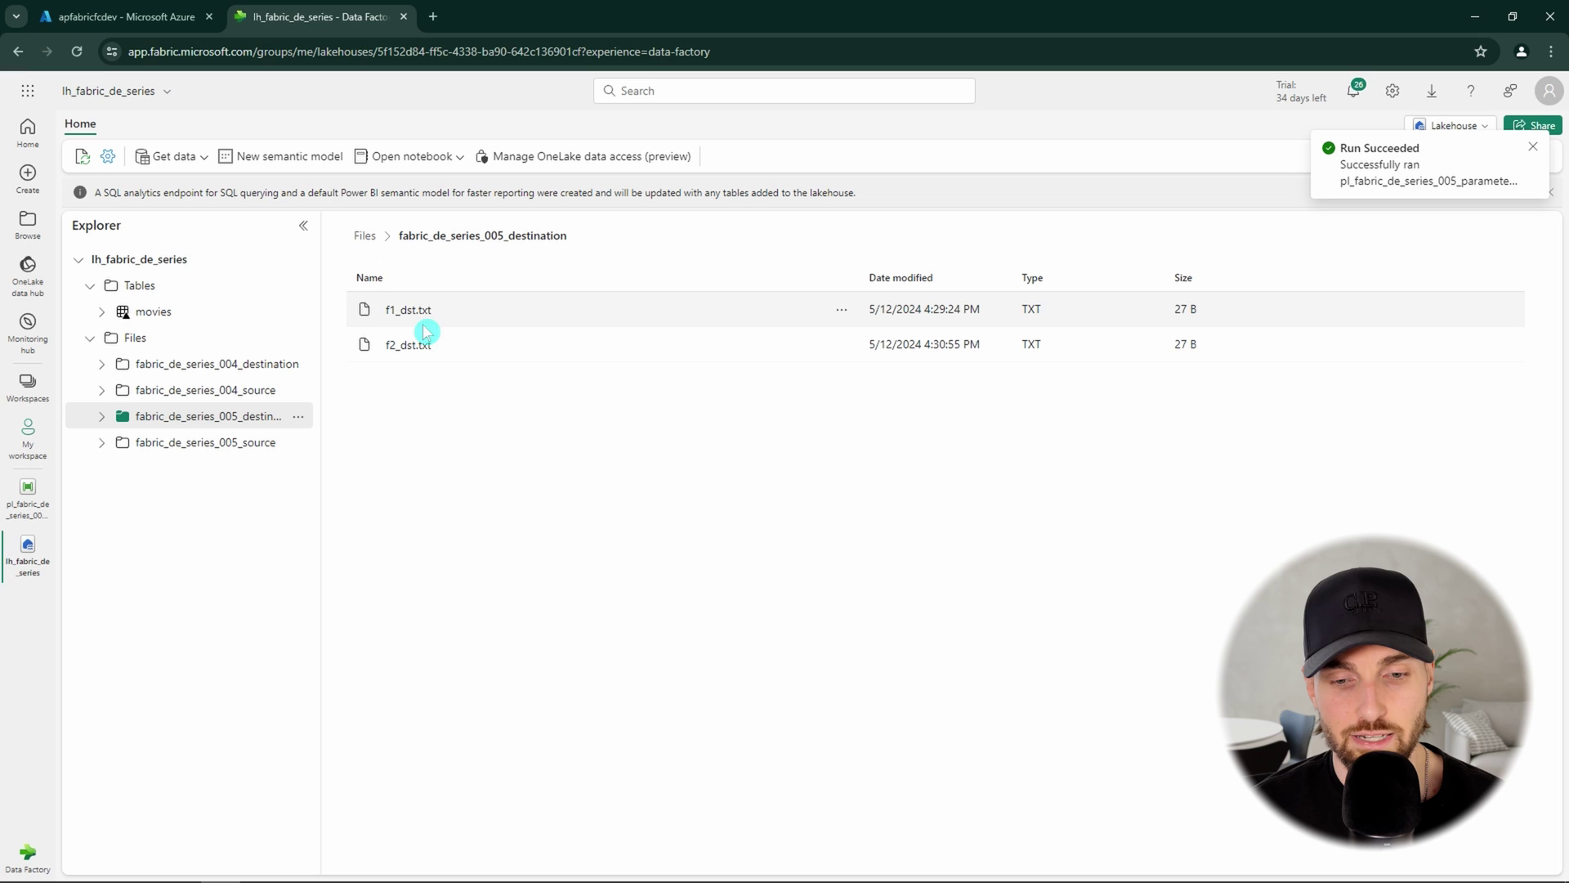